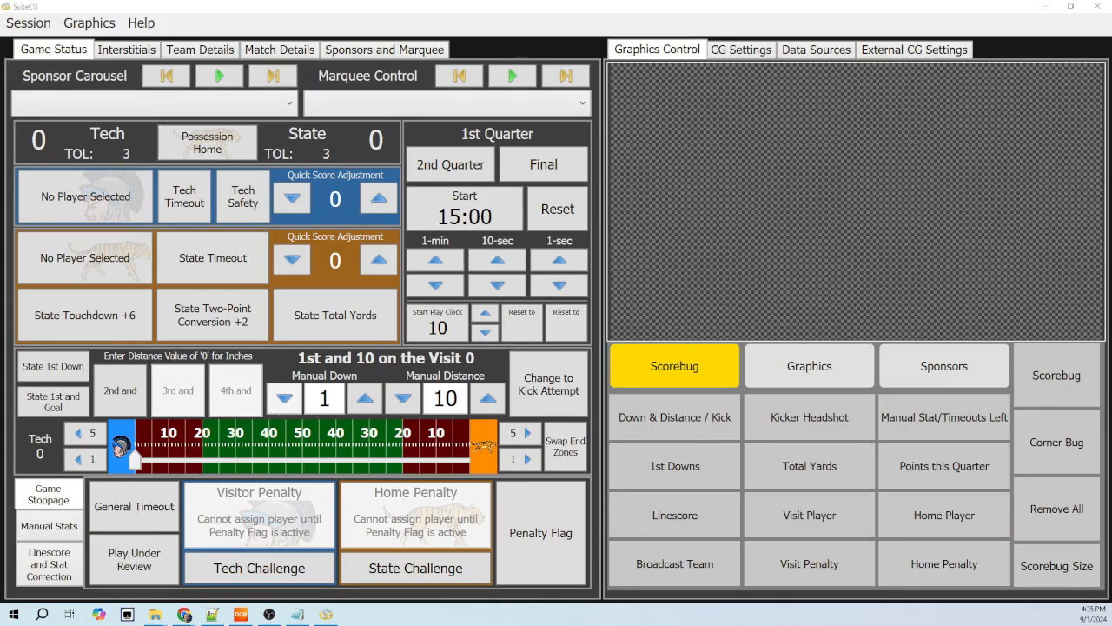
# - Switch to Scoreboard OCR and check its XML output path and its clock digit fields before returning to SuiteCG
pyautogui.click(239, 615)
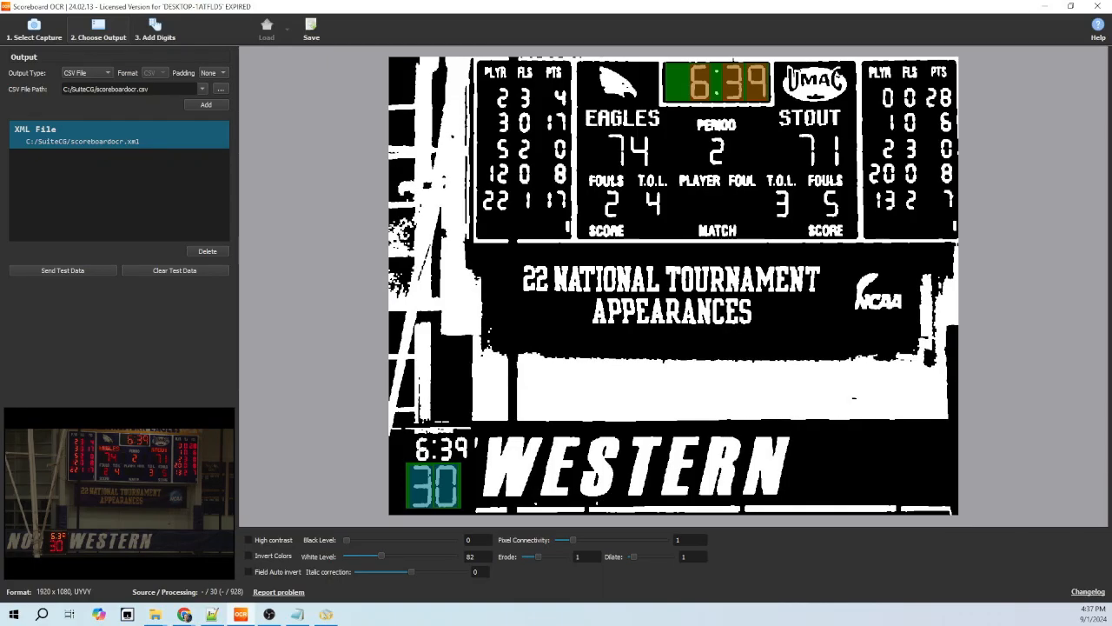
pyautogui.click(155, 31)
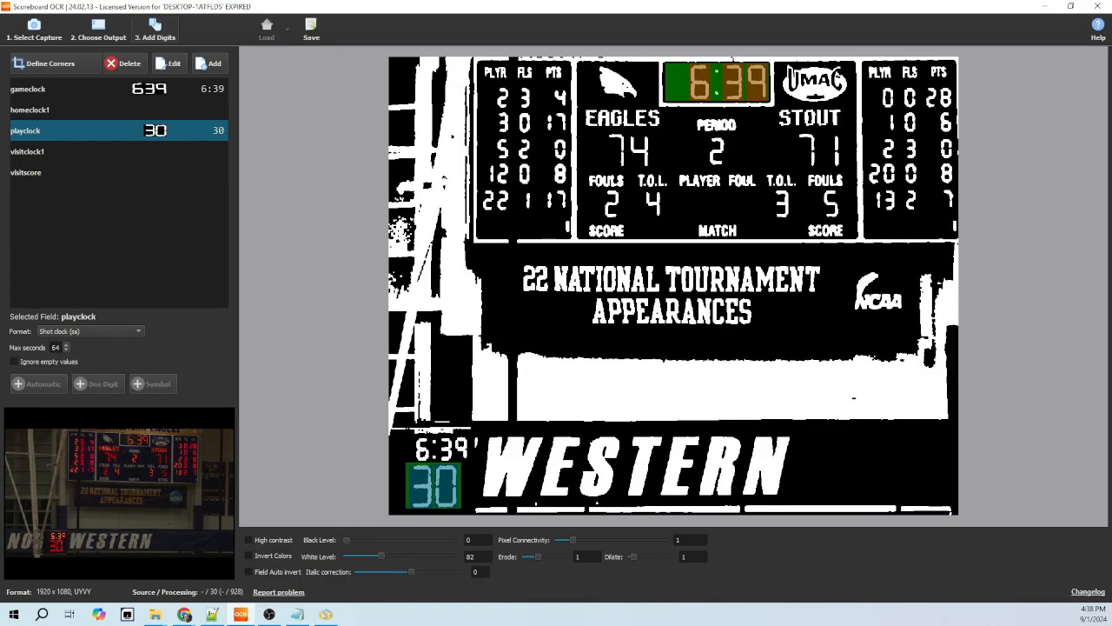
pyautogui.click(98, 30)
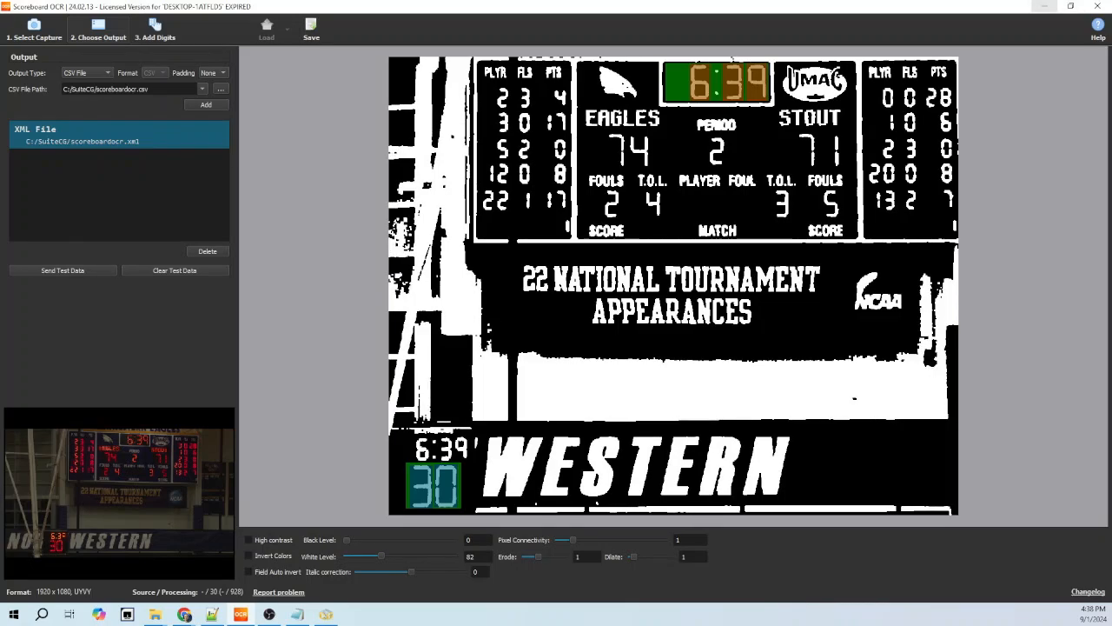
pyautogui.click(1044, 6)
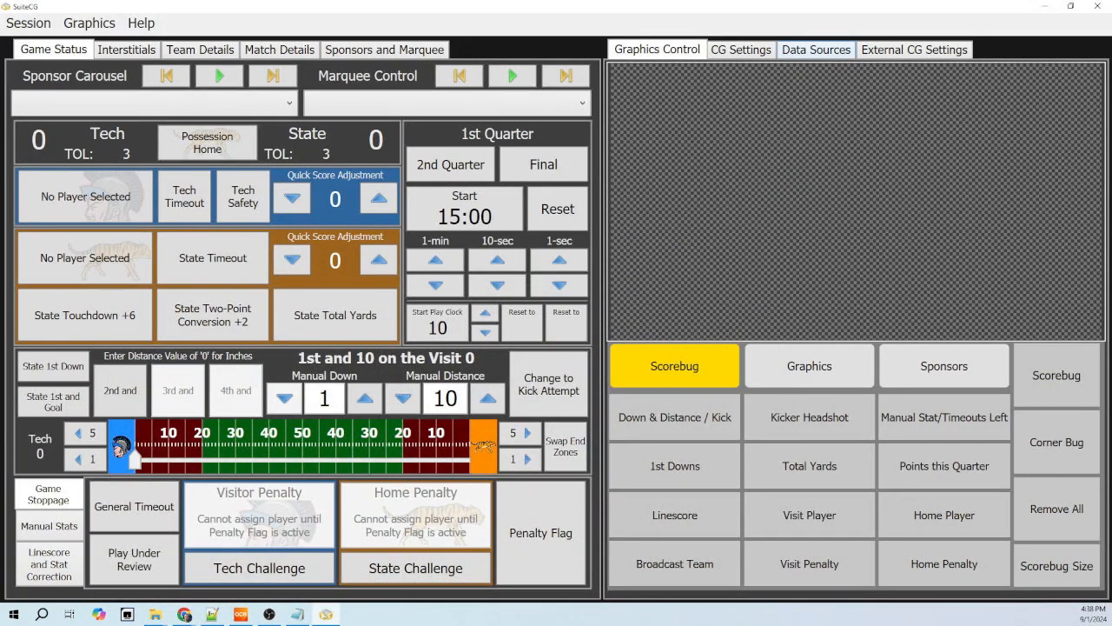
# - Add a new local XML File entry to the third-party data sources
pyautogui.click(815, 49)
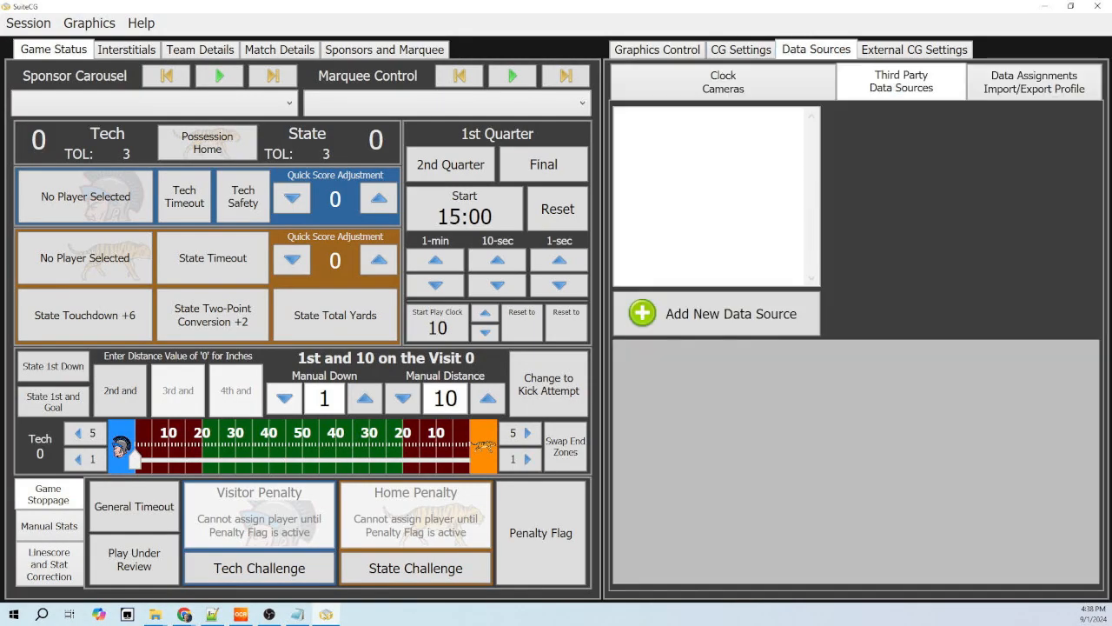
pyautogui.click(723, 82)
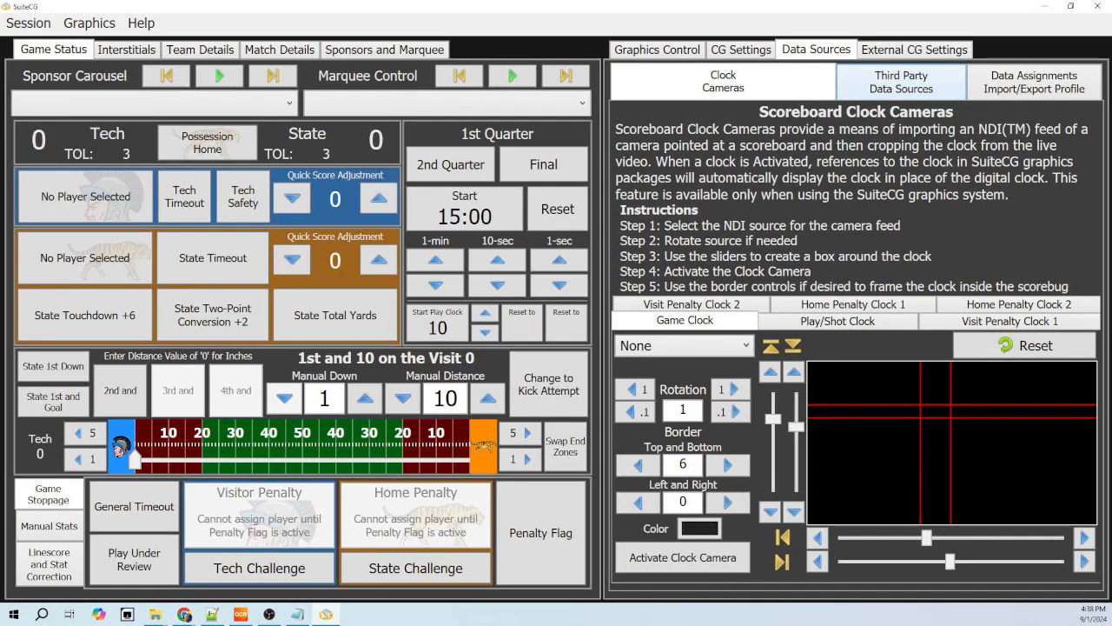
pyautogui.click(901, 82)
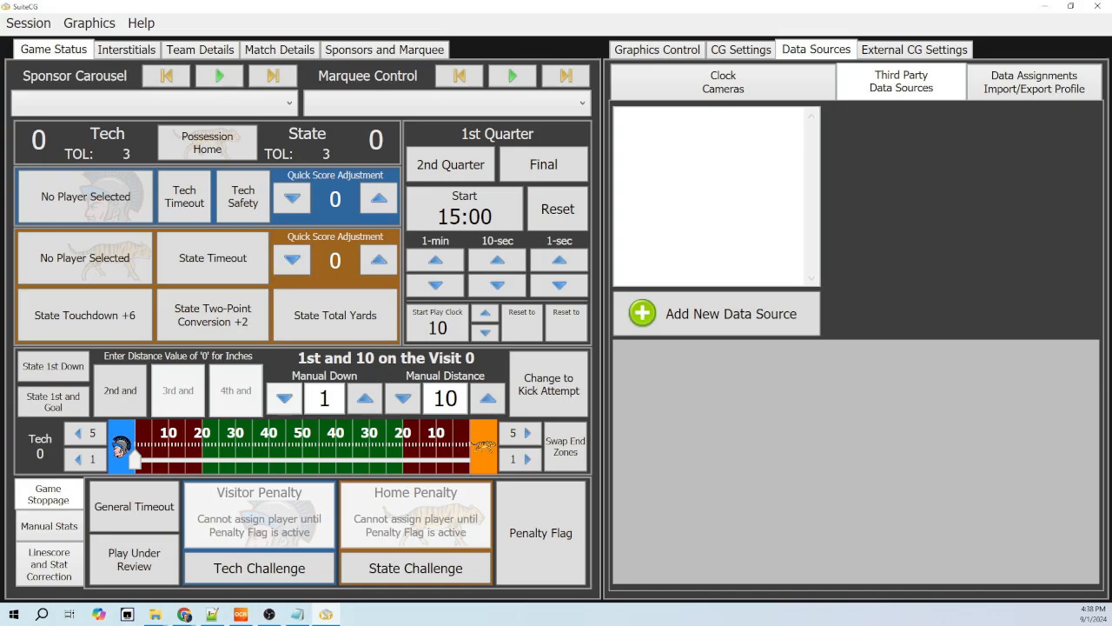
pyautogui.click(718, 314)
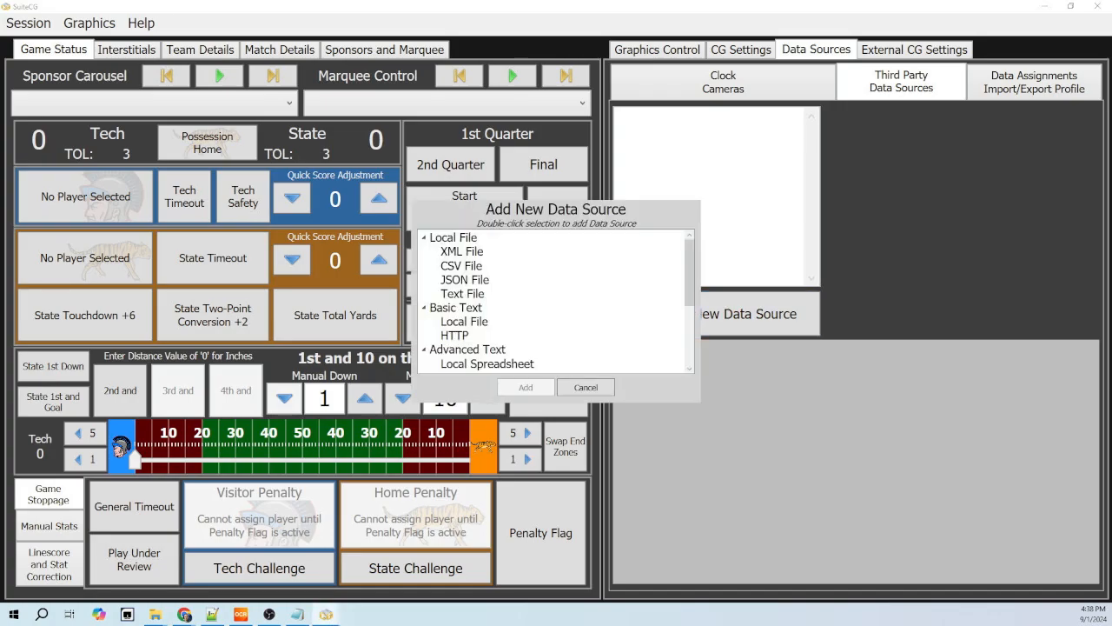
pyautogui.doubleClick(473, 252)
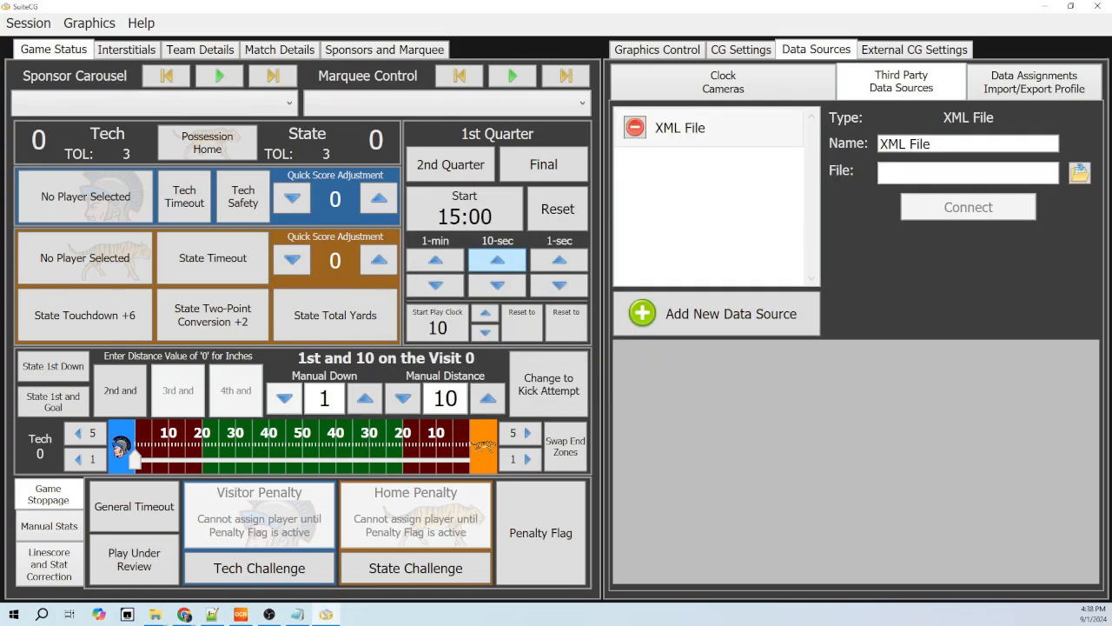
# - Rename the new XML data source as Scoreboard OCR
pyautogui.moveTo(944, 144); pyautogui.dragTo(877, 144)
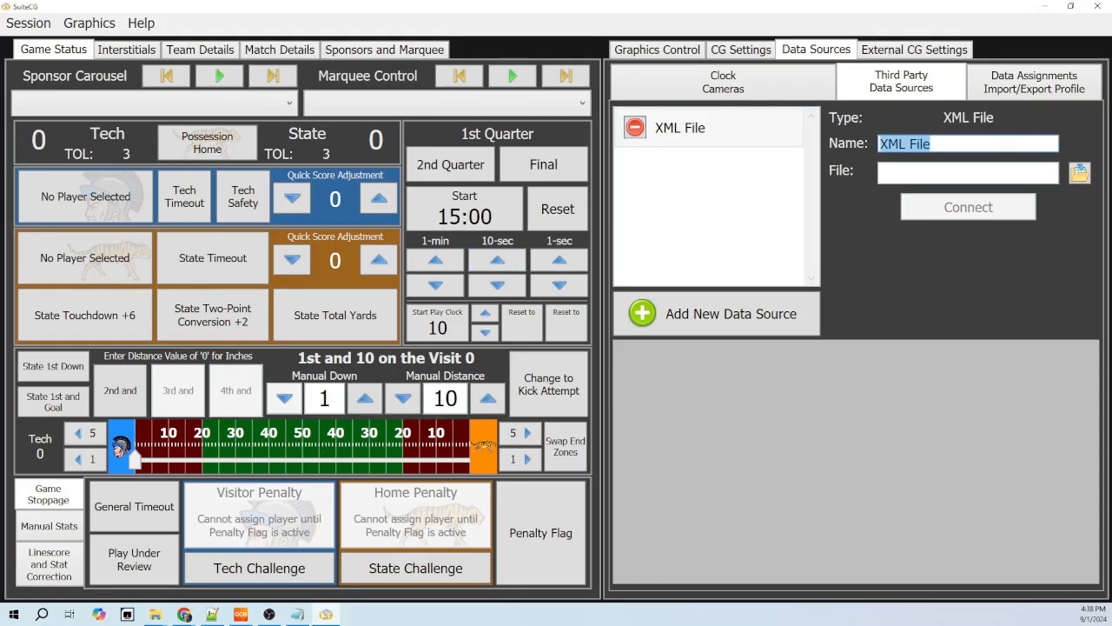
pyautogui.write('Sc')
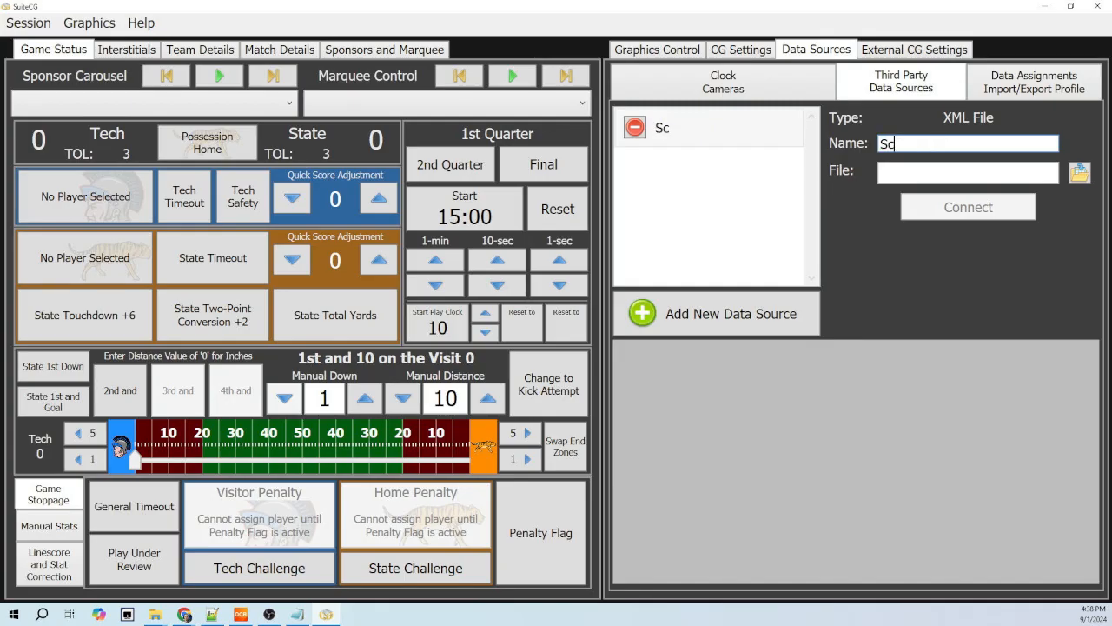
pyautogui.write('oreboard OCR')
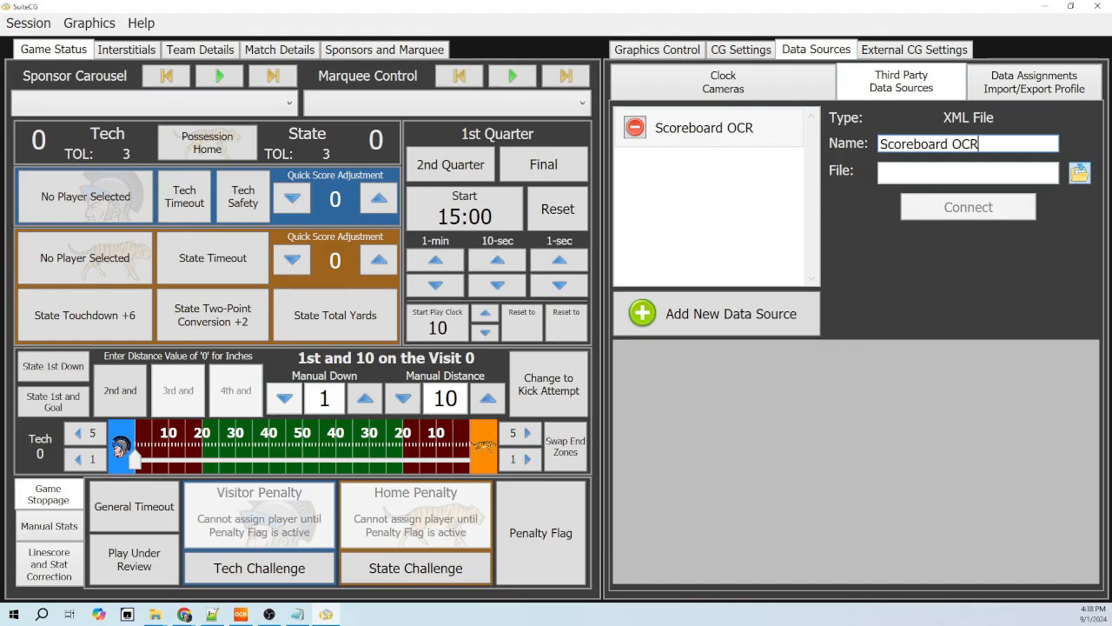
# - Set the data source's file to scoreboardocr.xml in the C:\SuiteCG folder and connect it
pyautogui.click(1080, 173)
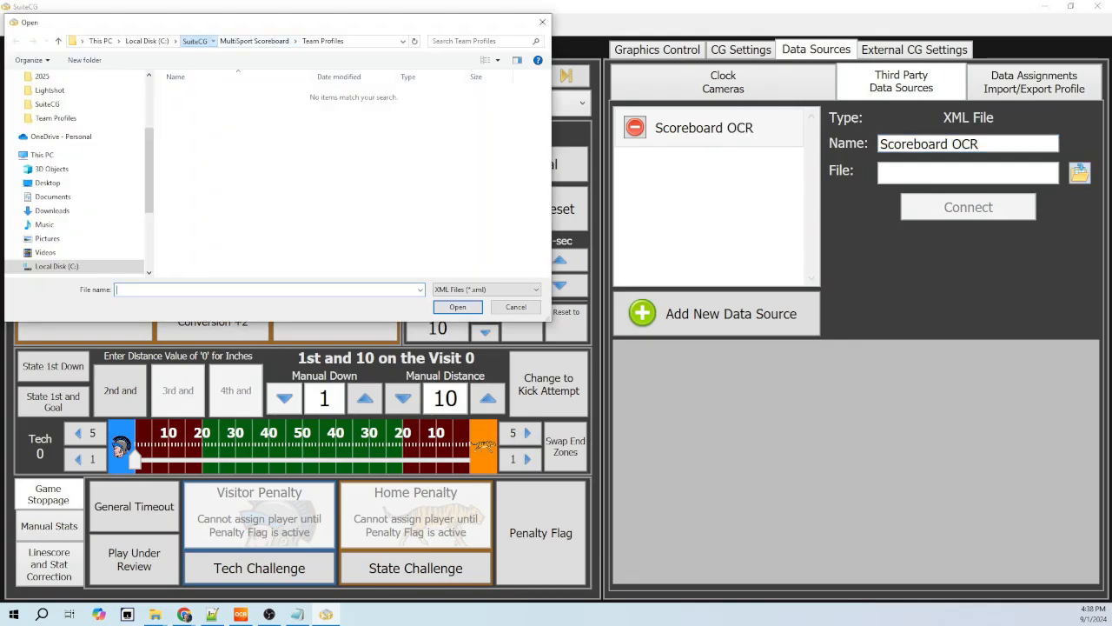
pyautogui.click(195, 41)
pyautogui.click(206, 227)
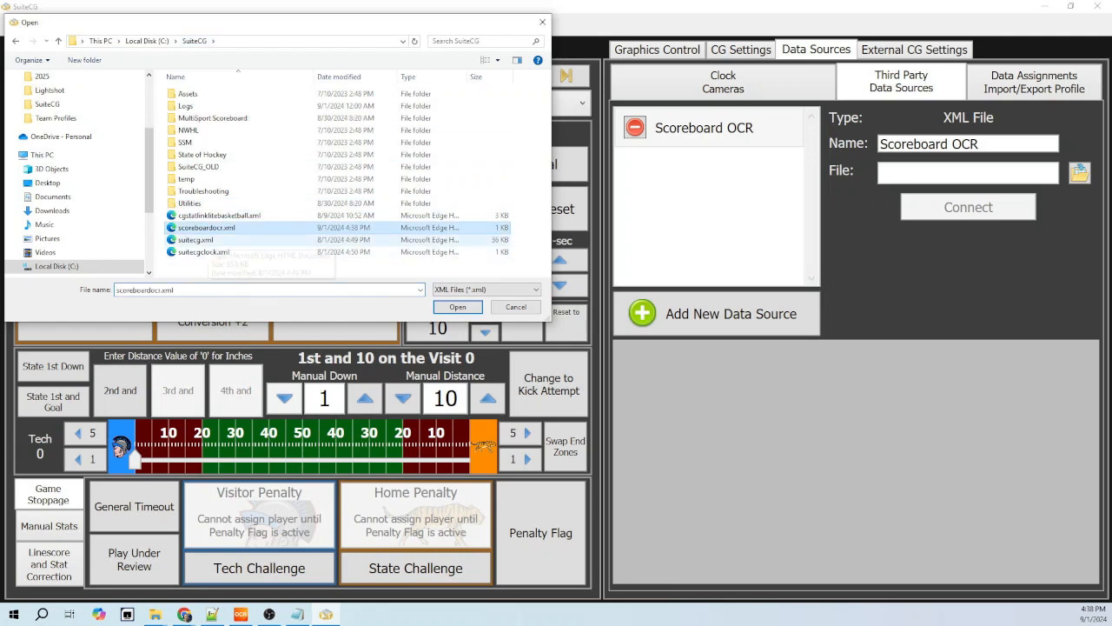
pyautogui.click(458, 307)
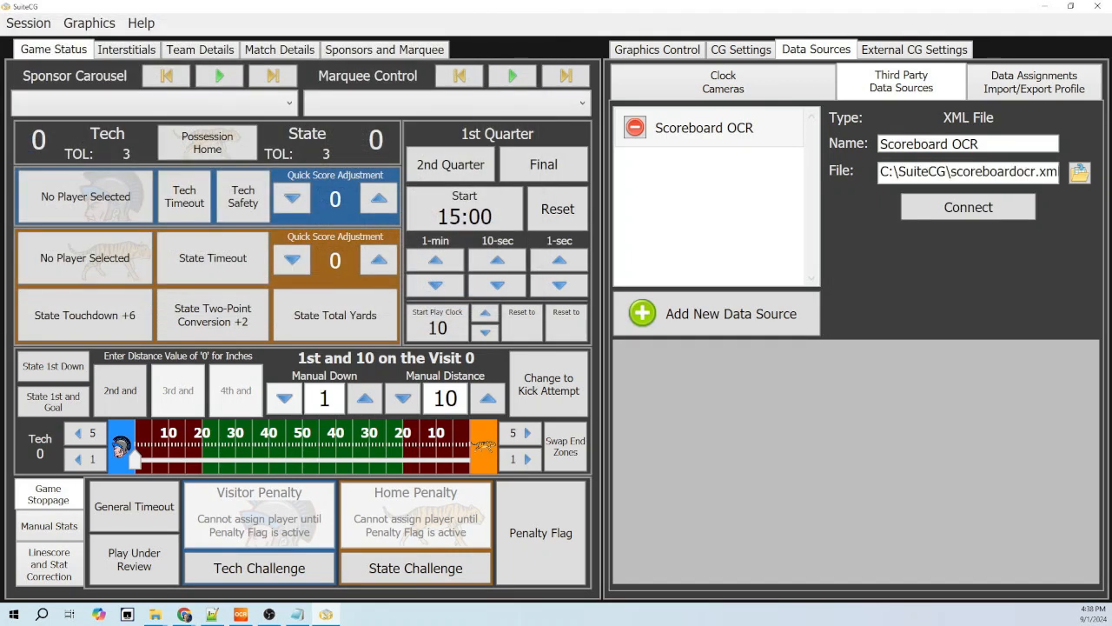
pyautogui.click(968, 206)
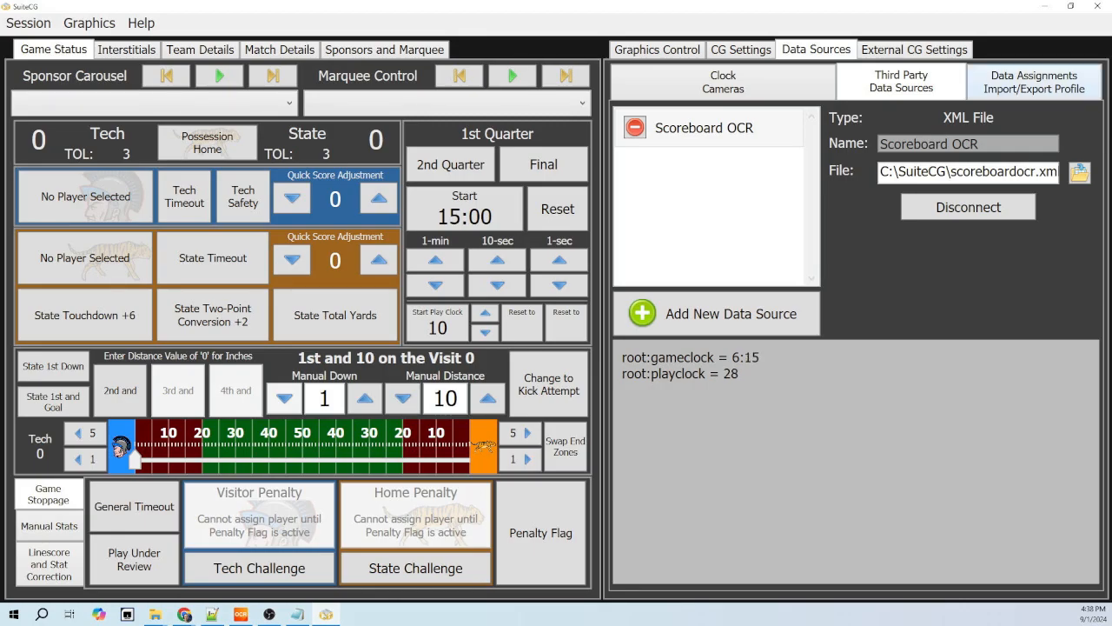
# - In the clock data assignments, assign the Game Clock to the root:gameclock value of the Scoreboard OCR source
pyautogui.click(1034, 82)
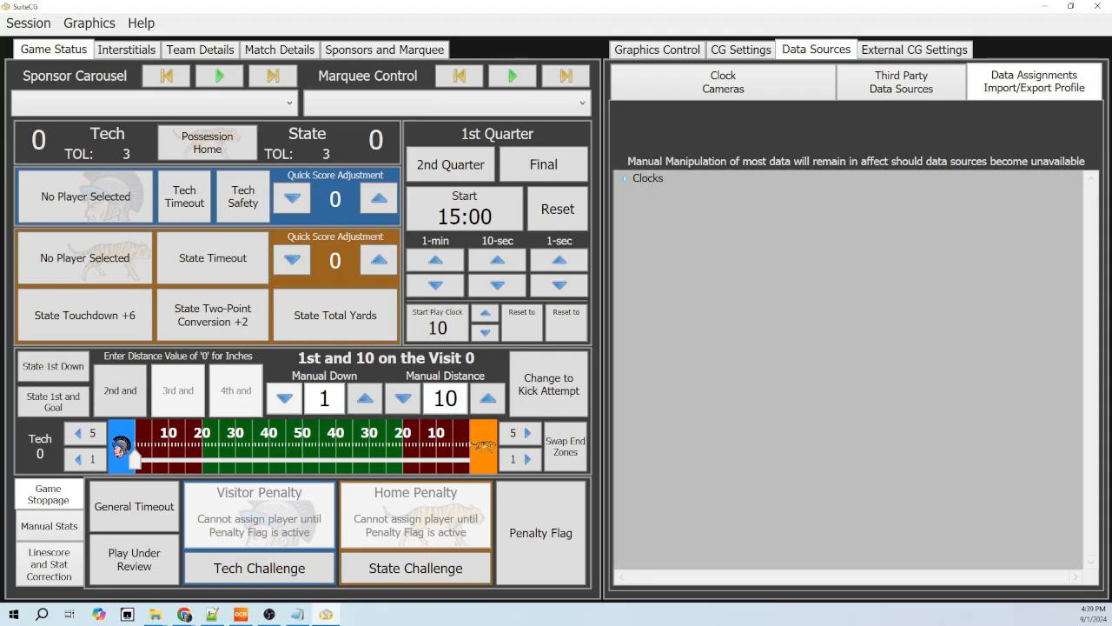
pyautogui.click(623, 178)
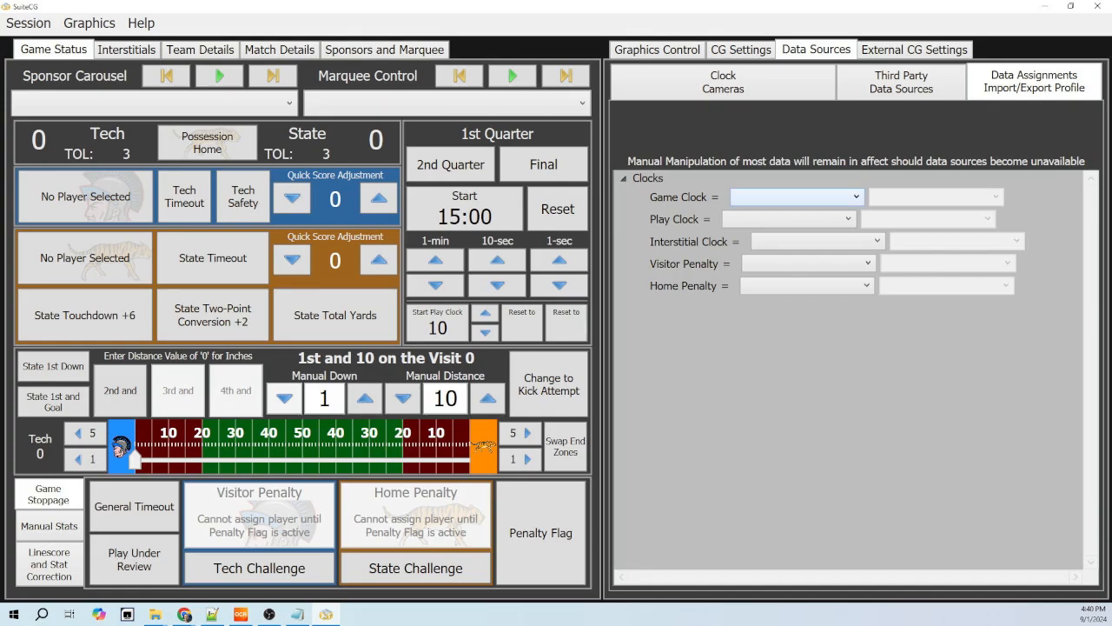
pyautogui.click(797, 197)
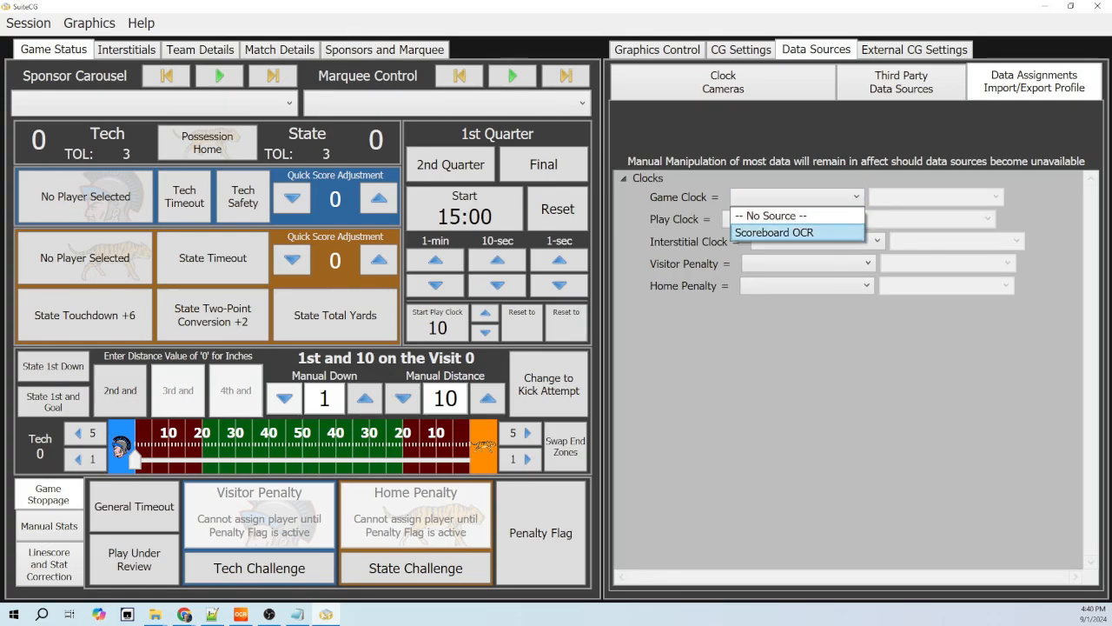
pyautogui.click(786, 232)
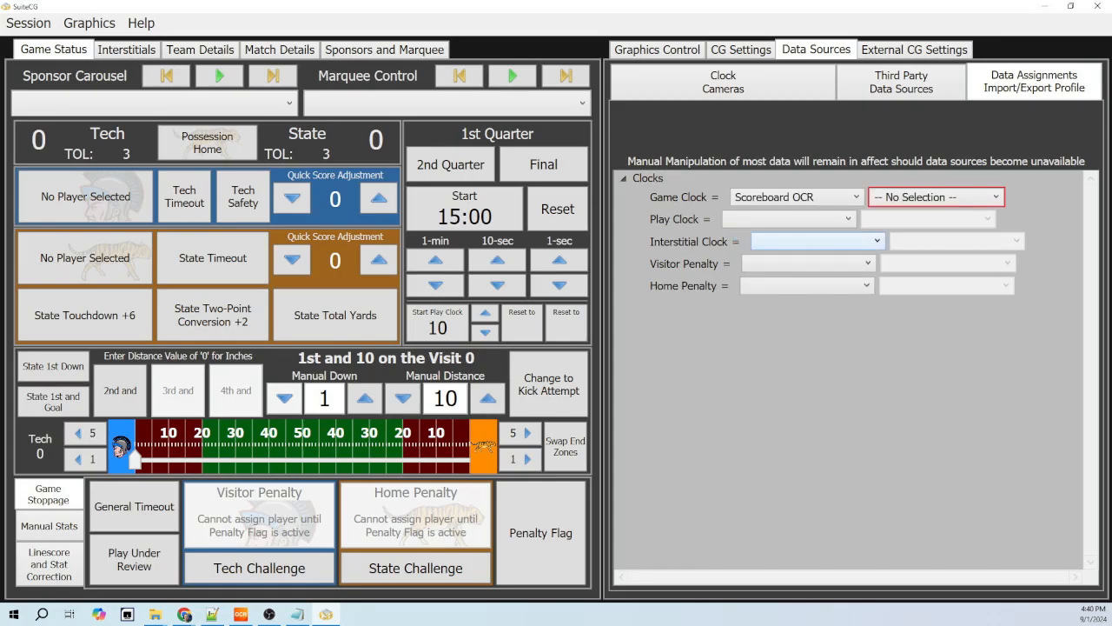
pyautogui.click(936, 197)
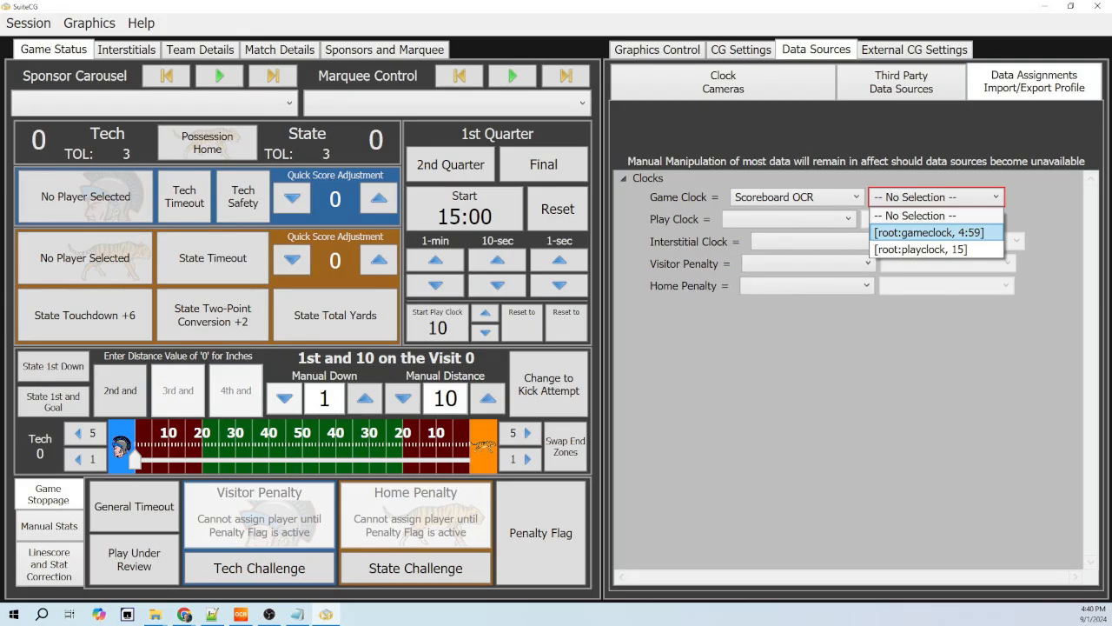
pyautogui.click(928, 232)
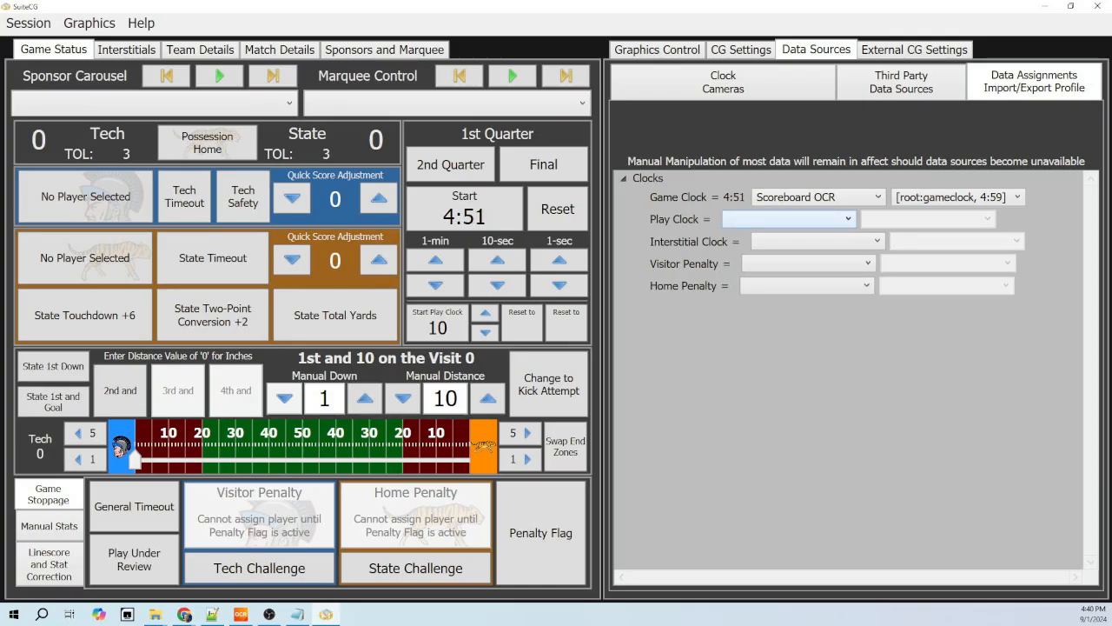
# - Assign the Play Clock to the root:playclock value of the Scoreboard OCR source
pyautogui.click(789, 219)
pyautogui.click(789, 254)
pyautogui.click(928, 218)
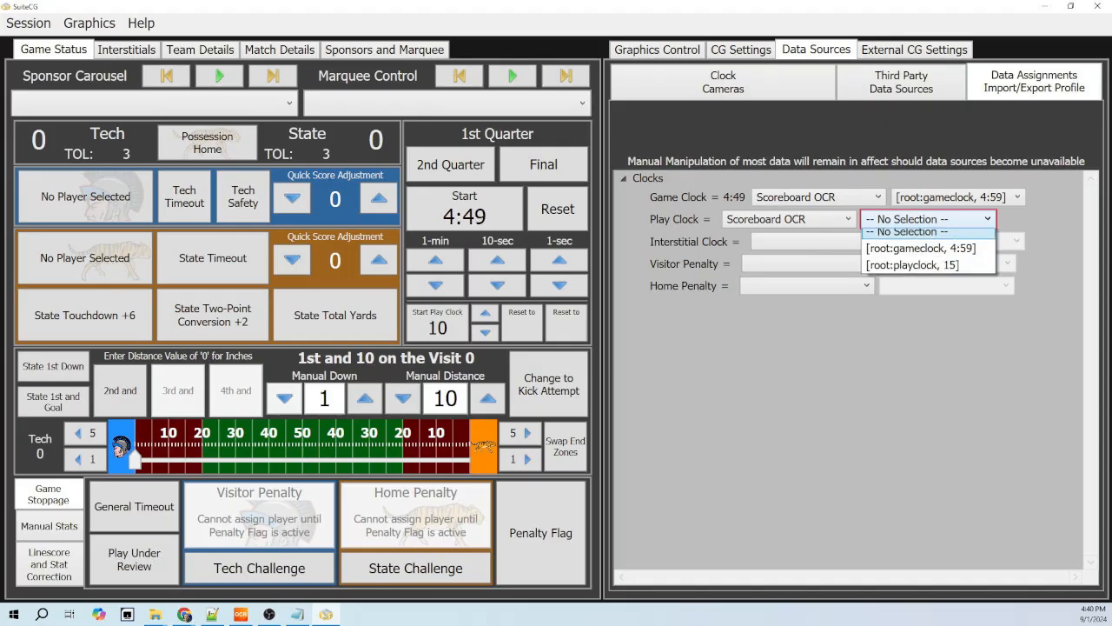
pyautogui.click(921, 263)
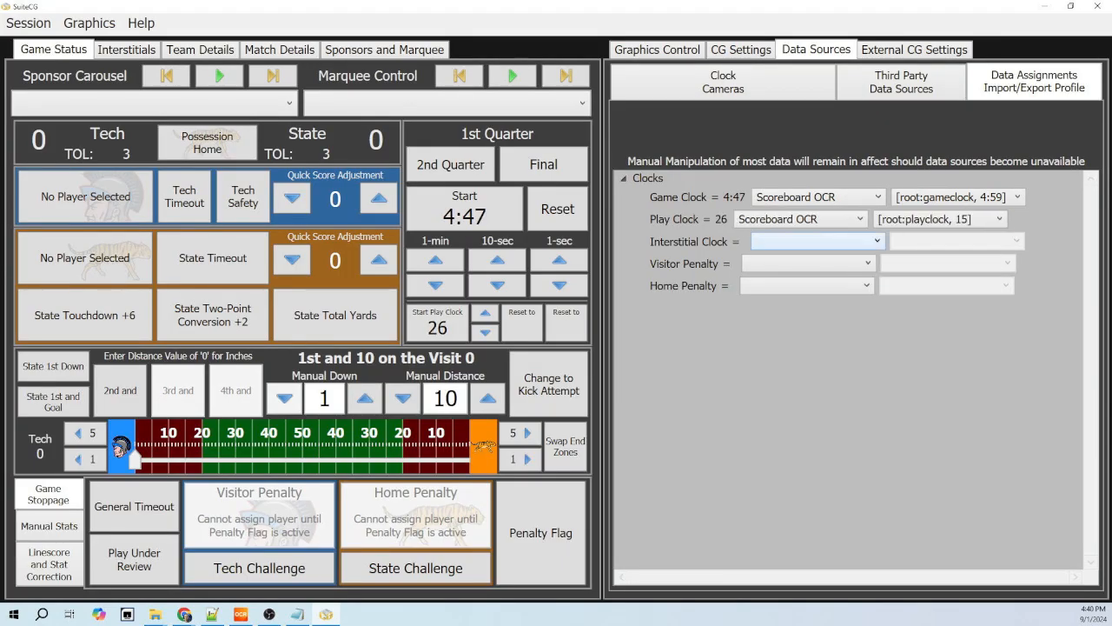
# - Assign the Interstitial Clock to the root:gameclock value of the Scoreboard OCR source
pyautogui.click(817, 242)
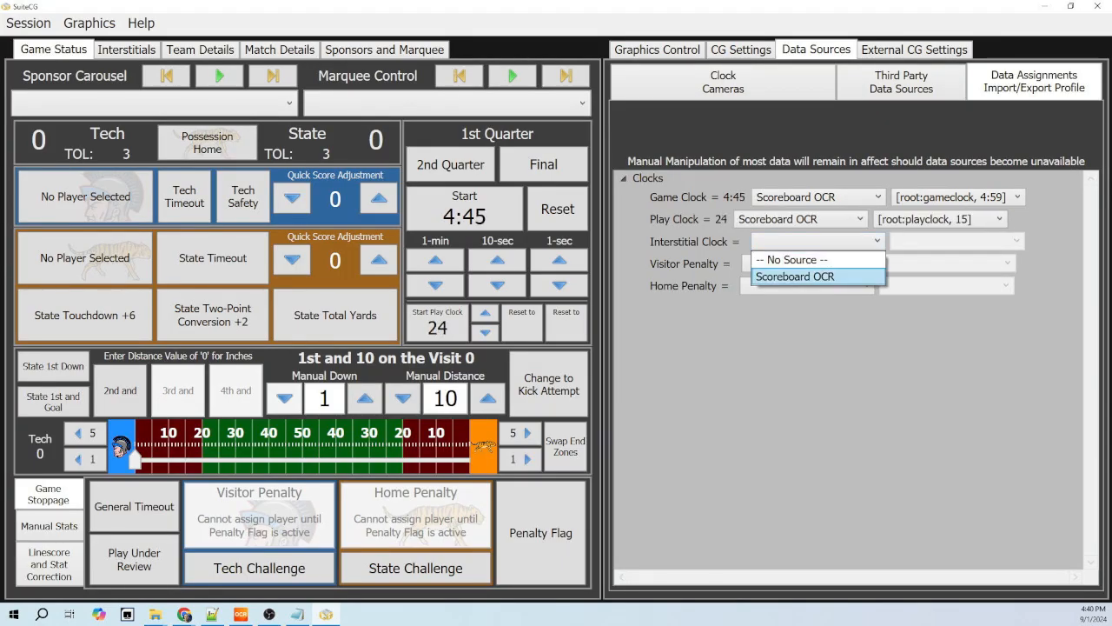
pyautogui.click(795, 276)
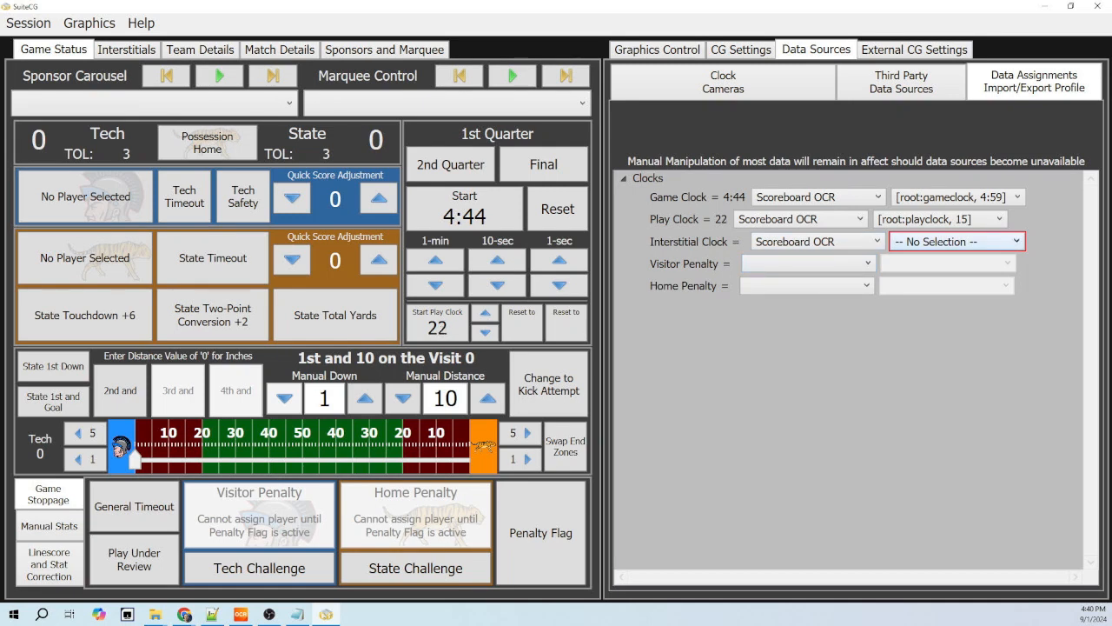
pyautogui.click(956, 241)
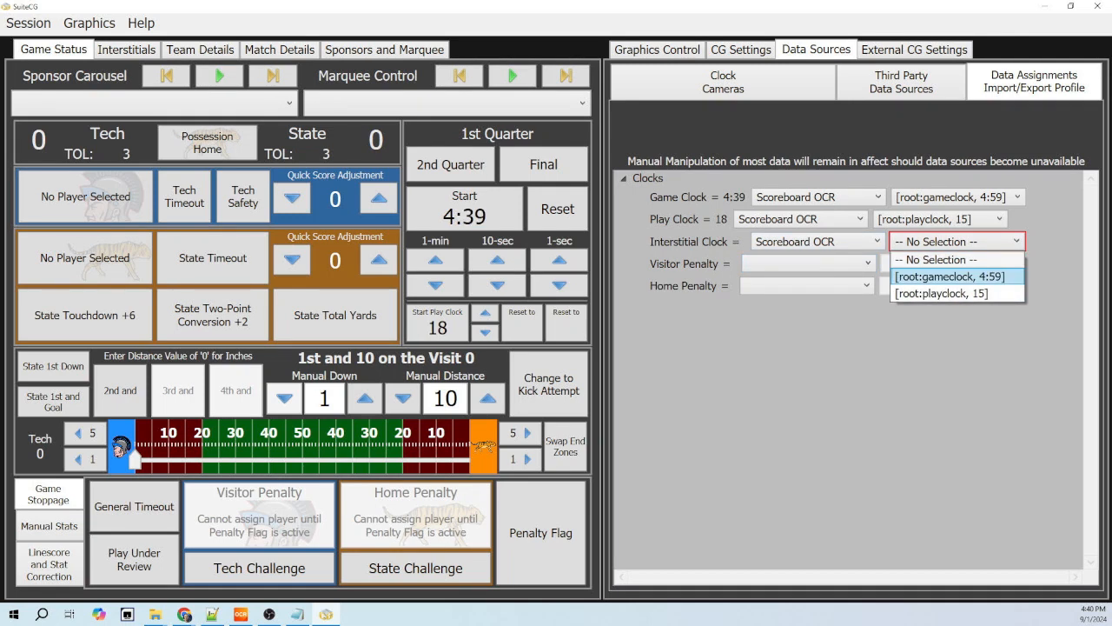
pyautogui.click(951, 276)
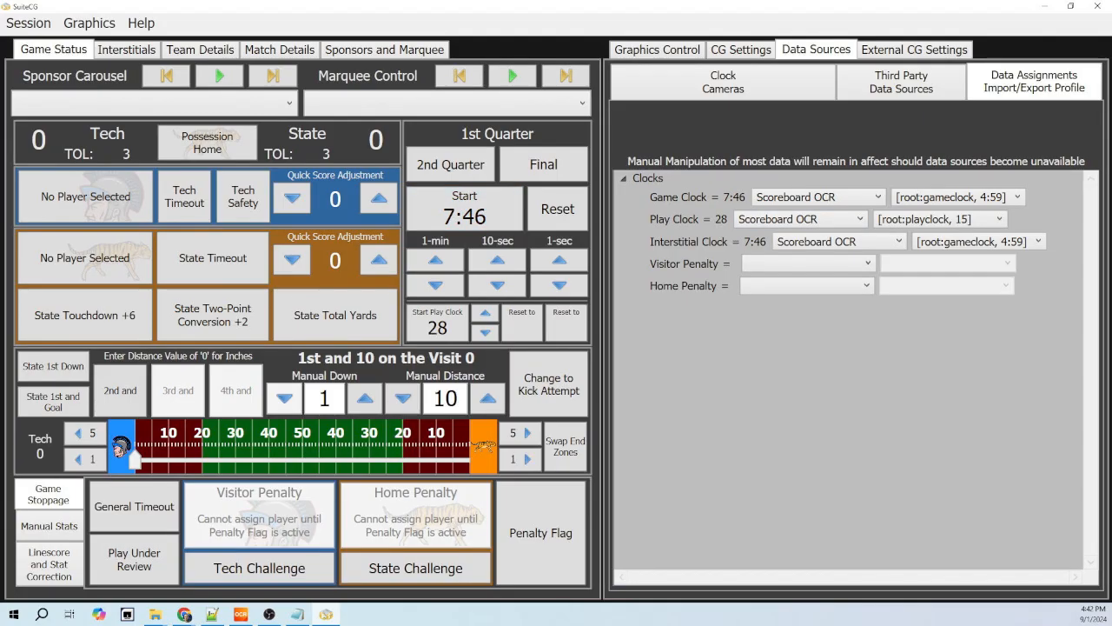
# - Start the game clock and put the scorebug on air in the graphics preview
pyautogui.click(465, 209)
pyautogui.click(657, 50)
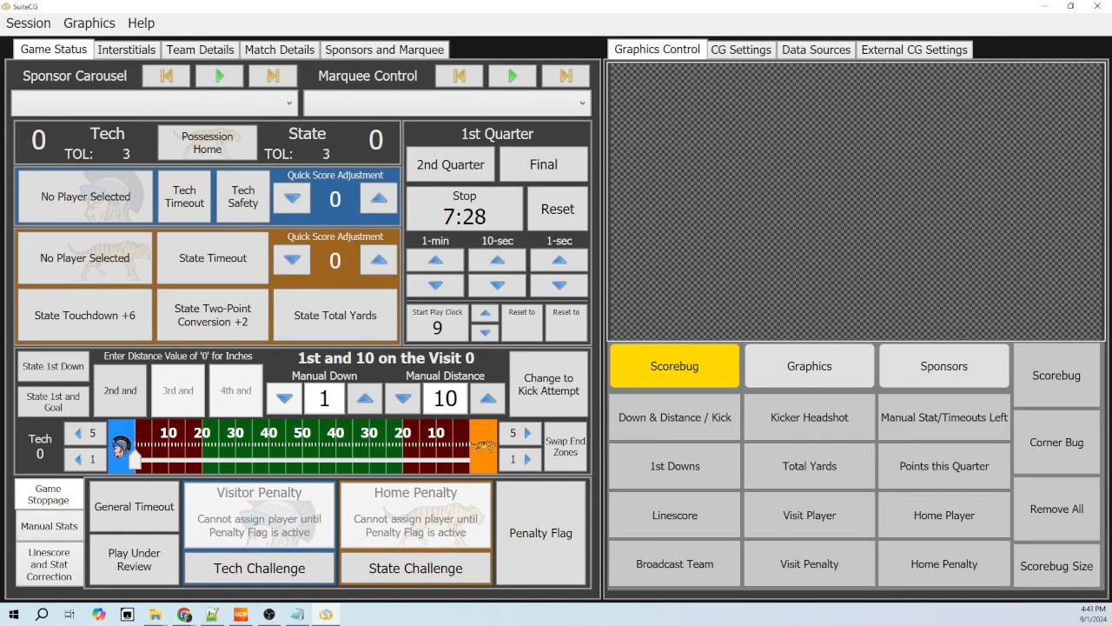
pyautogui.click(1057, 376)
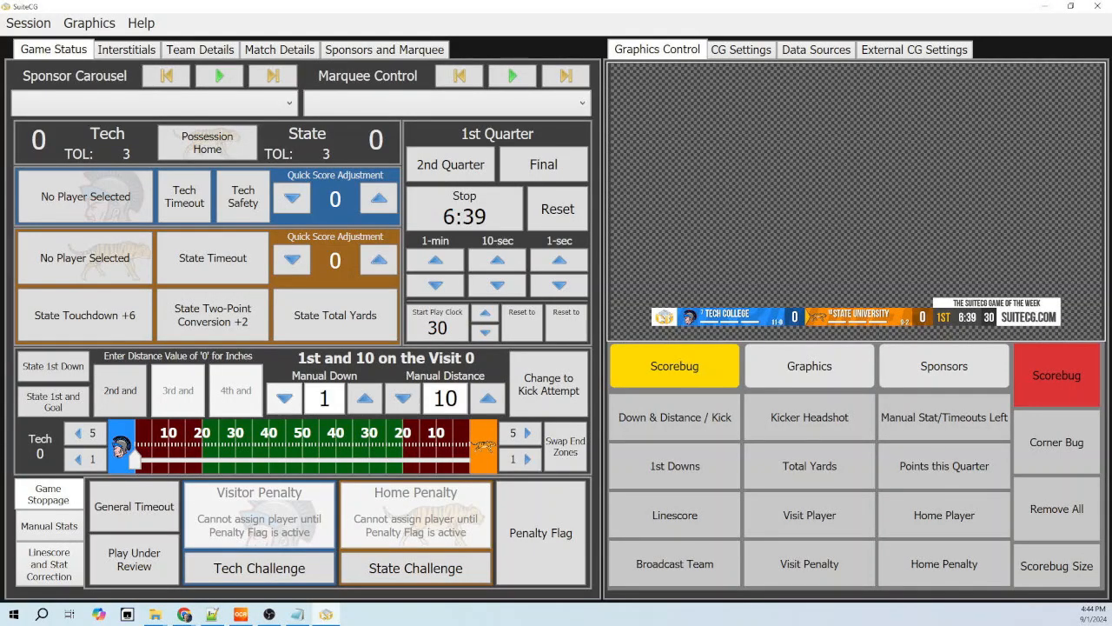
# - Review the play clock's reveal, warning and down-and-distance trigger settings, leaving them as they are
pyautogui.rightClick(433, 320)
pyautogui.rightClick(440, 323)
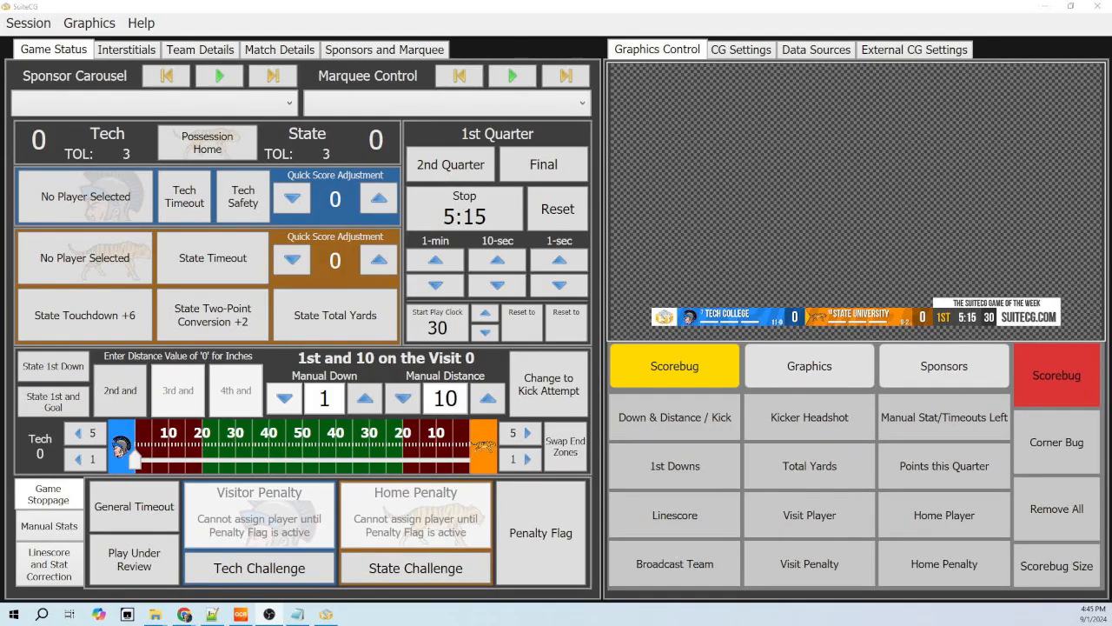
pyautogui.rightClick(439, 312)
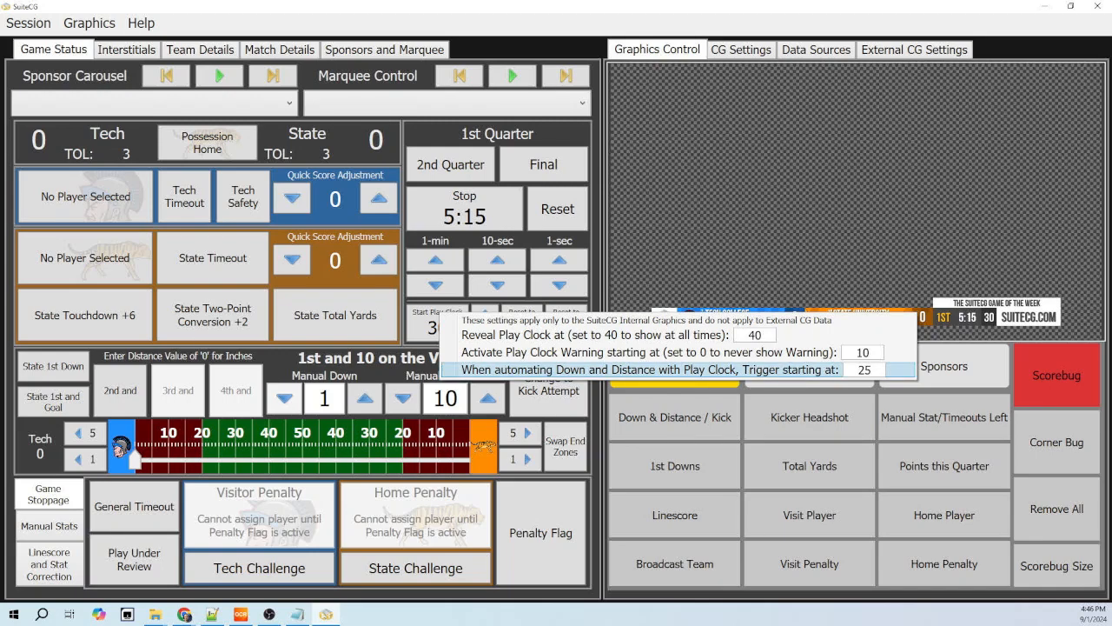
pyautogui.press('Escape')
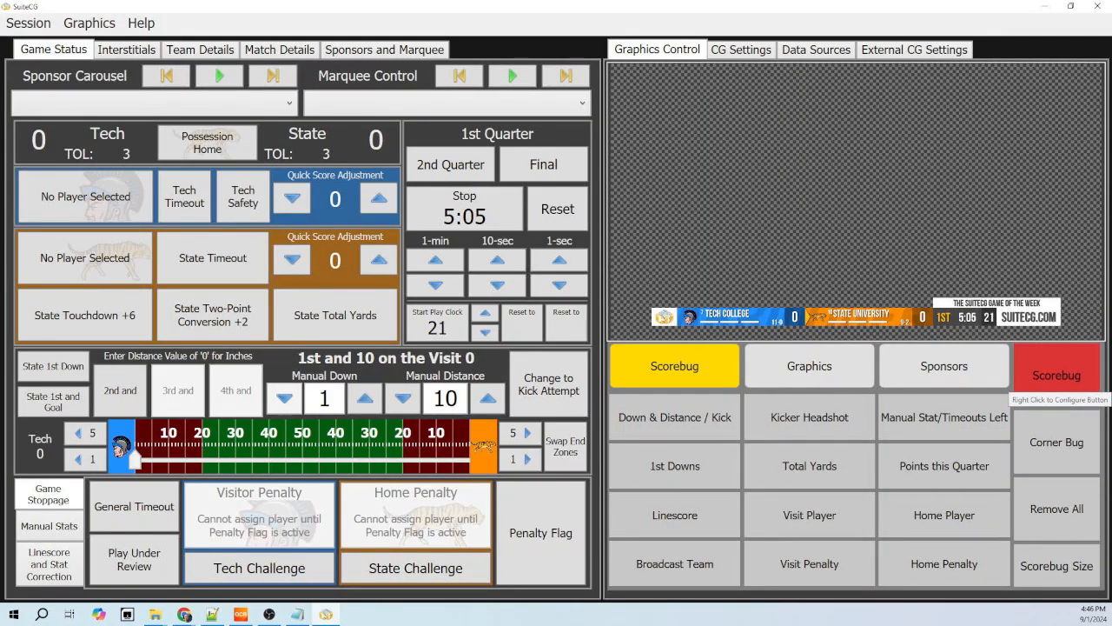
# - Review the display options in the Scorebug button's configuration and close it
pyautogui.rightClick(1055, 383)
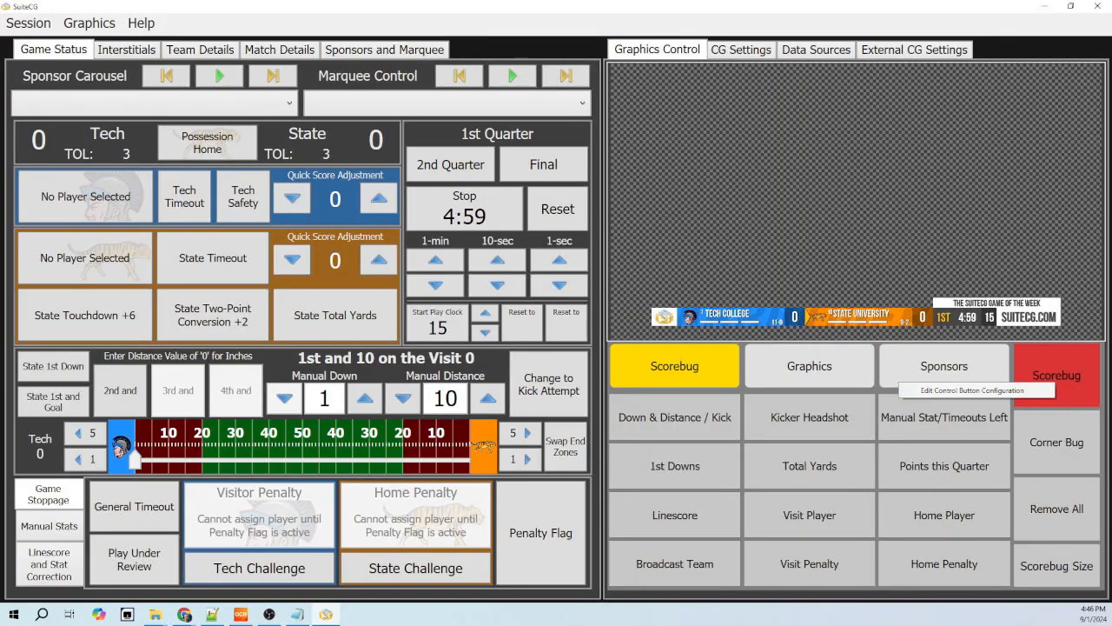
pyautogui.click(973, 390)
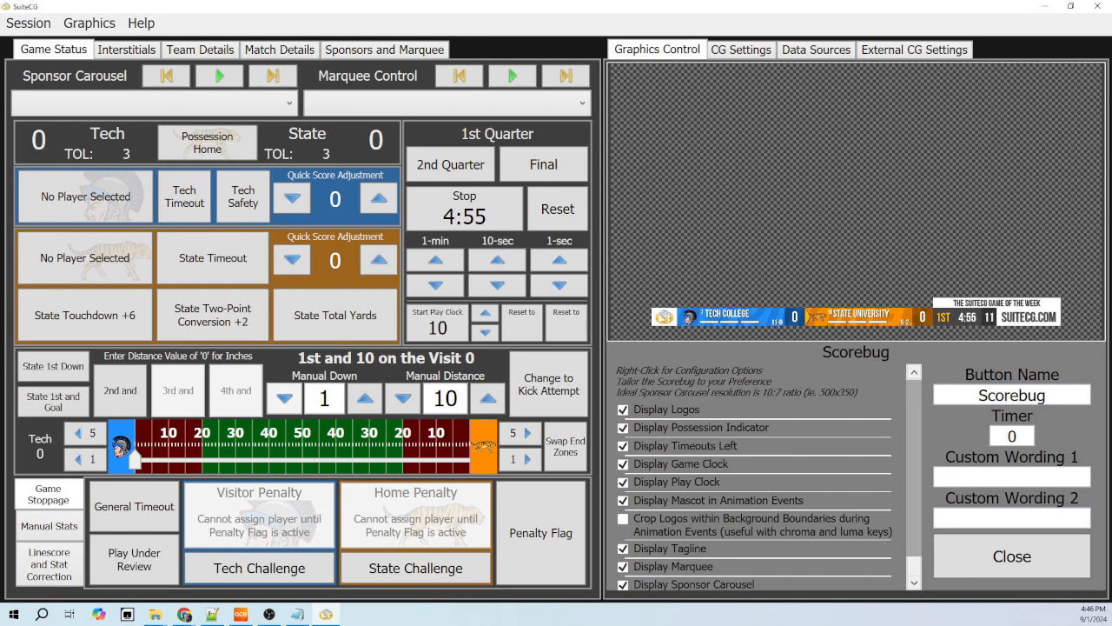
pyautogui.scroll(-1, 764, 487)
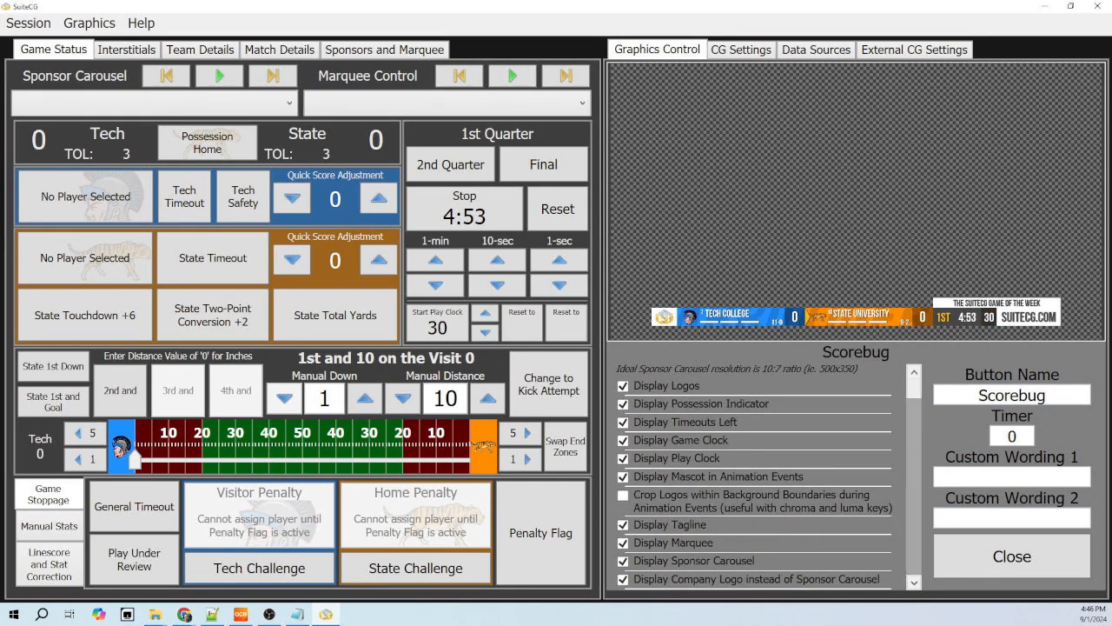
pyautogui.scroll(2, 764, 478)
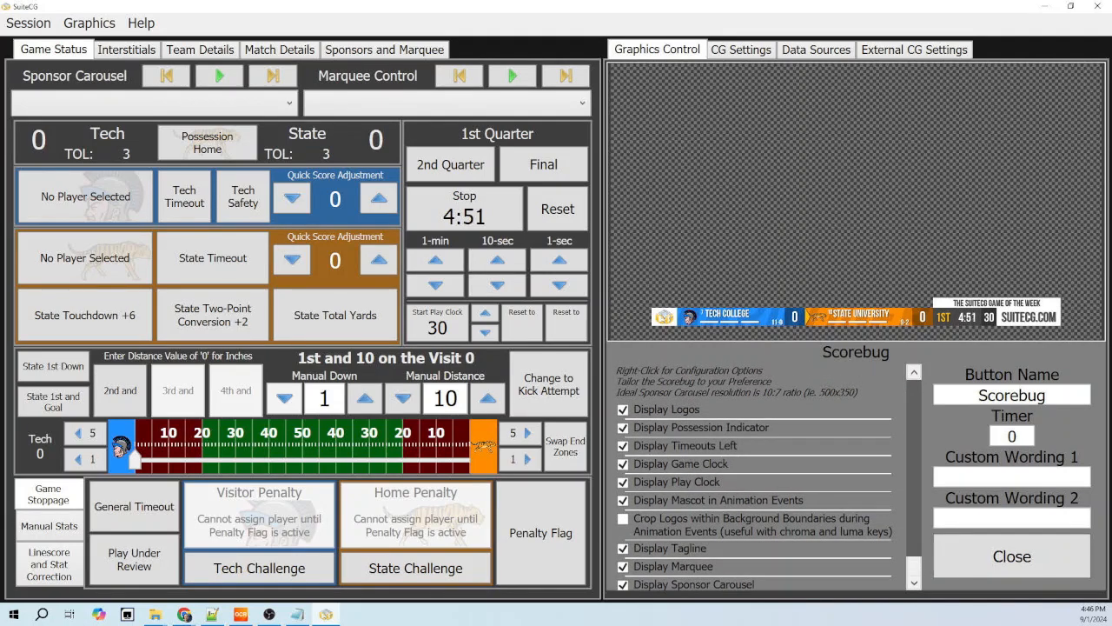
pyautogui.scroll(-2, 765, 478)
pyautogui.scroll(1, 623, 426)
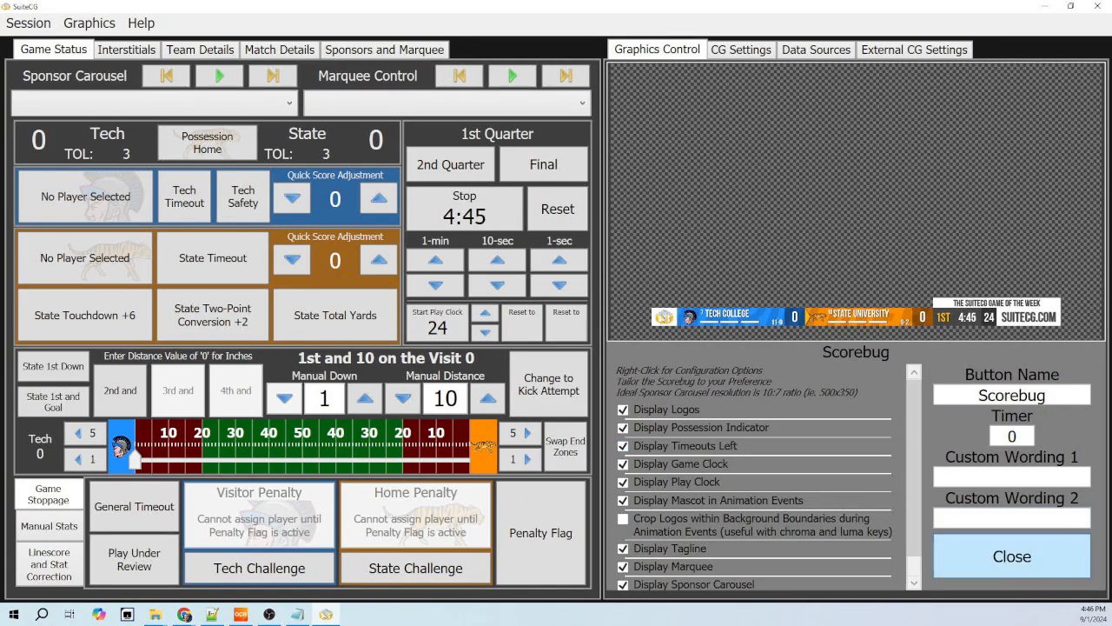
pyautogui.click(1012, 556)
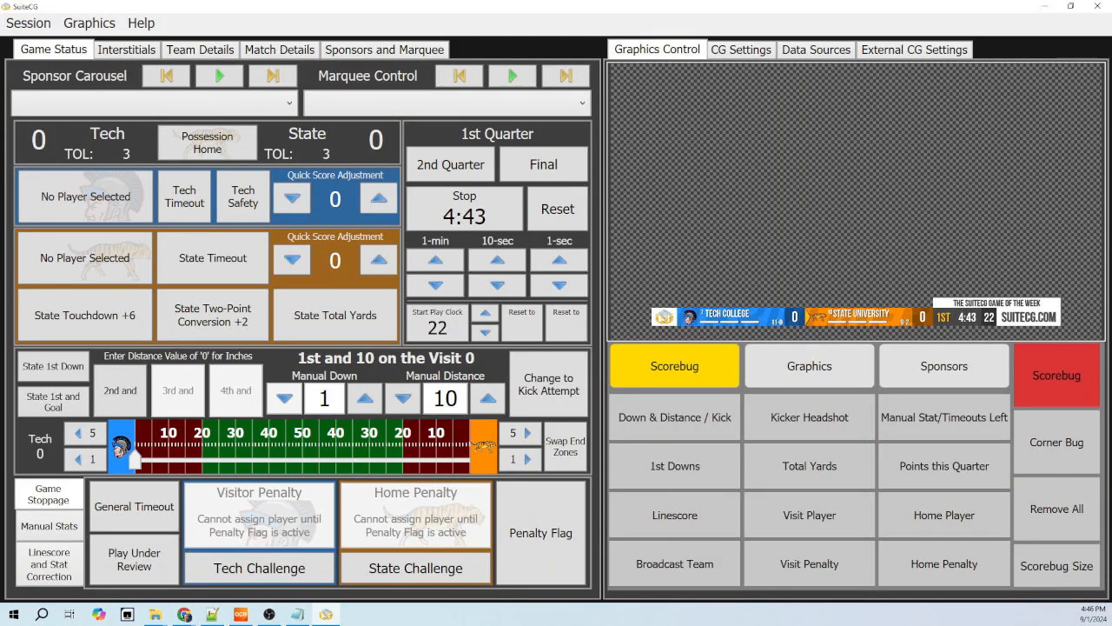
# - In the Down & Distance / Kick configuration, set Display Down and Distance to Based on the Play Clock Trigger
pyautogui.rightClick(714, 426)
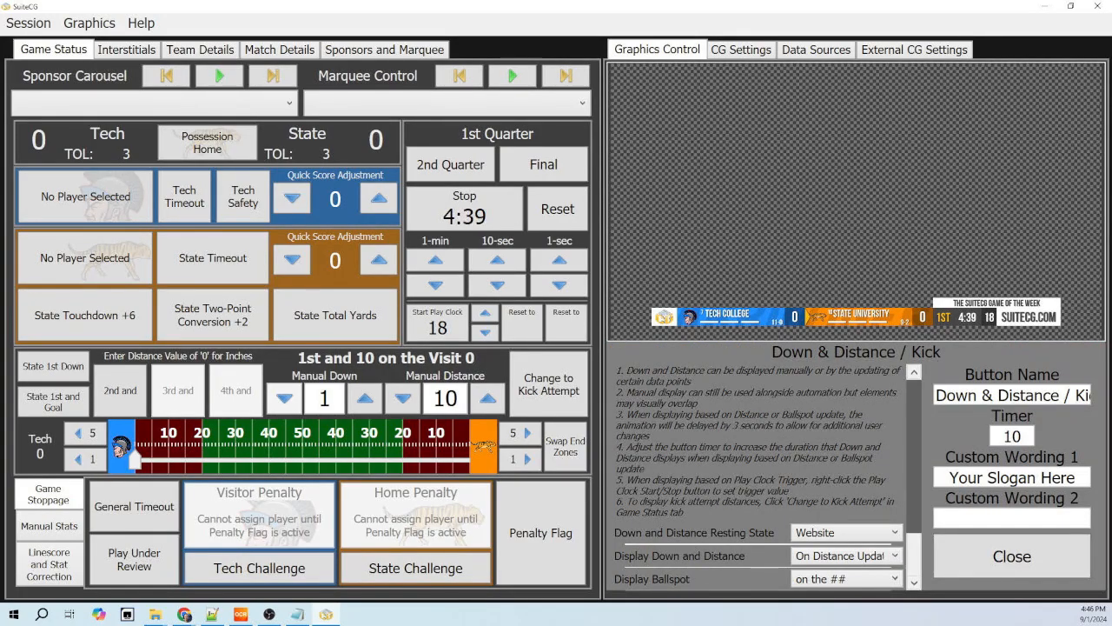
pyautogui.scroll(-2, 914, 469)
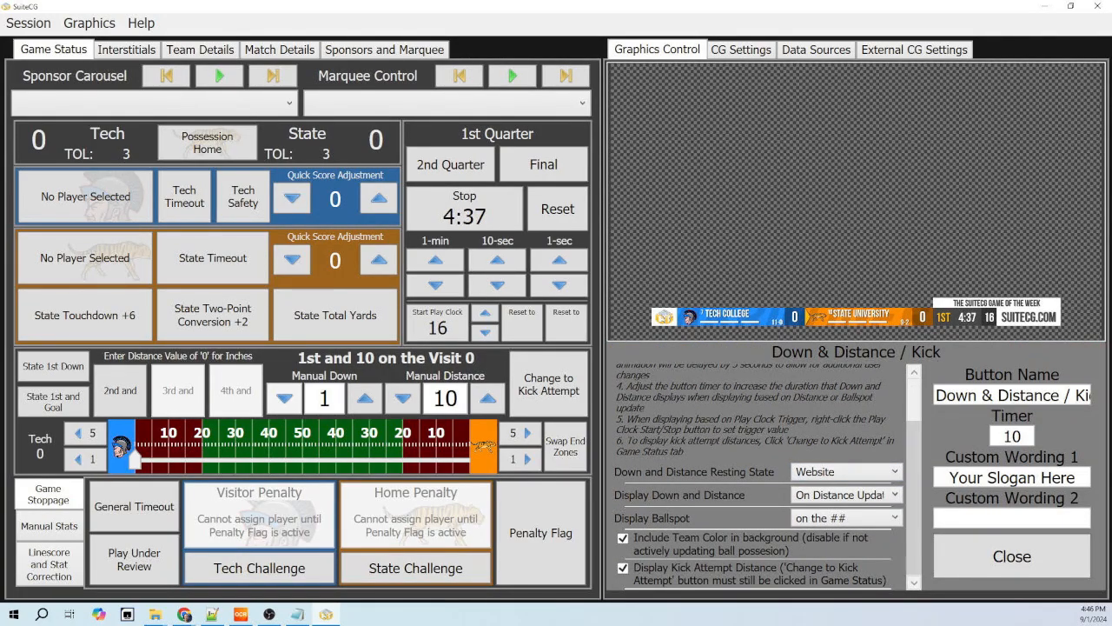
pyautogui.click(847, 494)
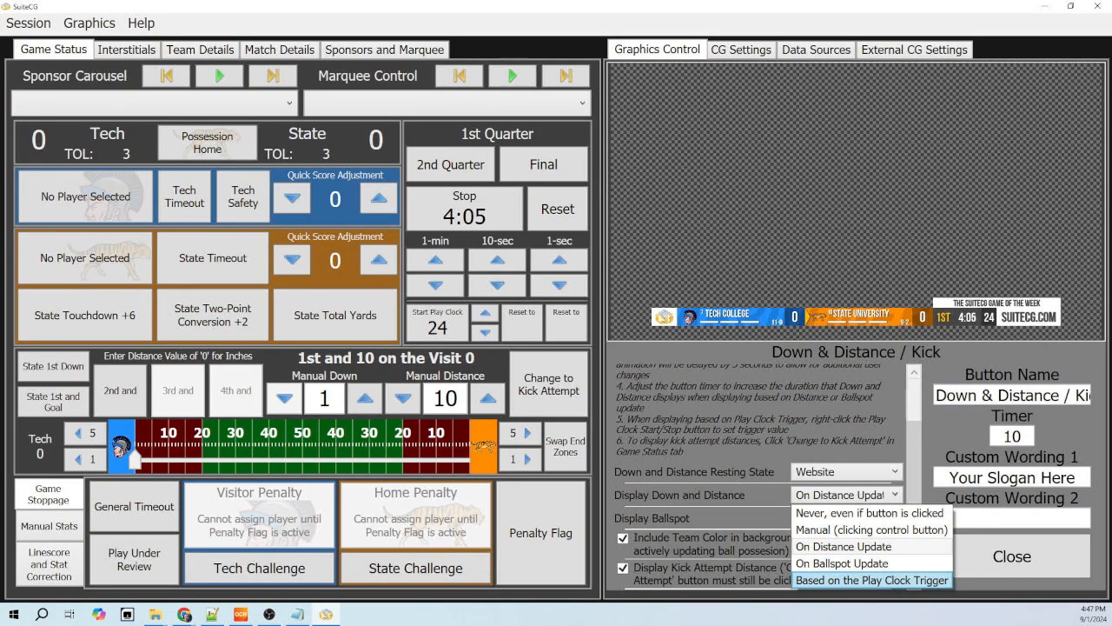
pyautogui.click(871, 579)
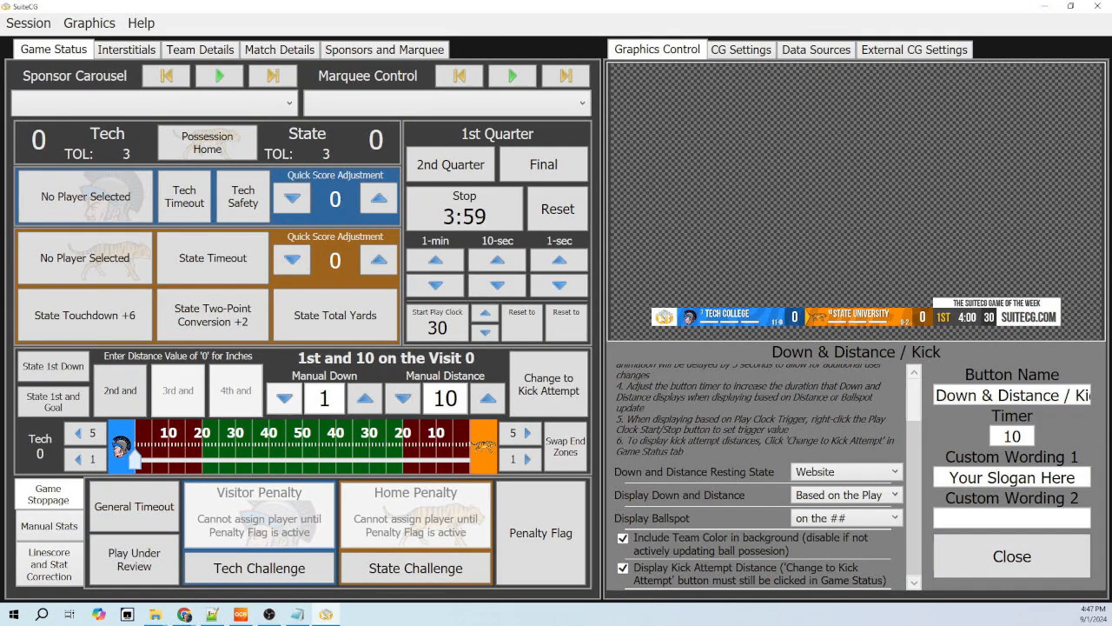
# - Move the ball spot to the Tech 28 and check the play clock's down-and-distance trigger setting
pyautogui.moveTo(135, 460); pyautogui.dragTo(228, 459)
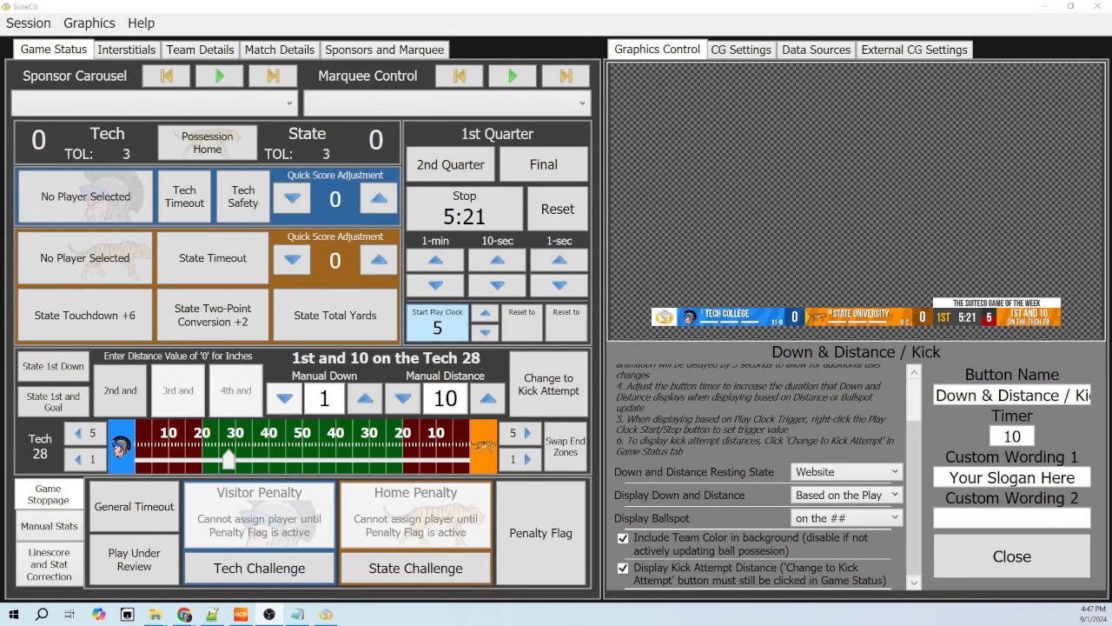
pyautogui.rightClick(447, 327)
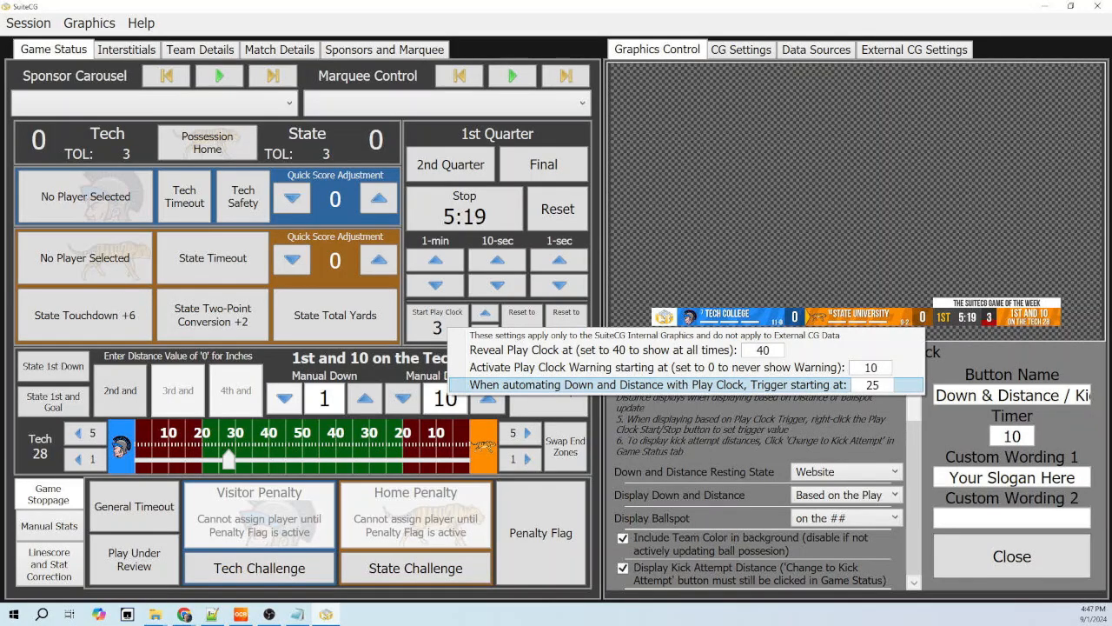
pyautogui.press('Escape')
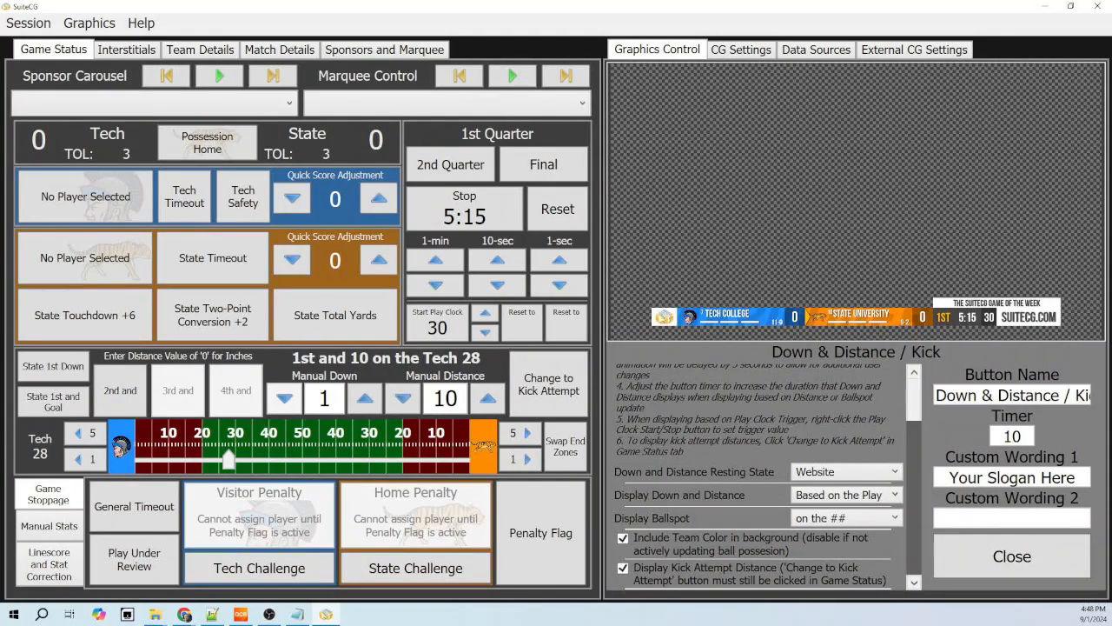
# - Look through the Display Ballspot options and close the Down & Distance / Kick configuration
pyautogui.click(894, 518)
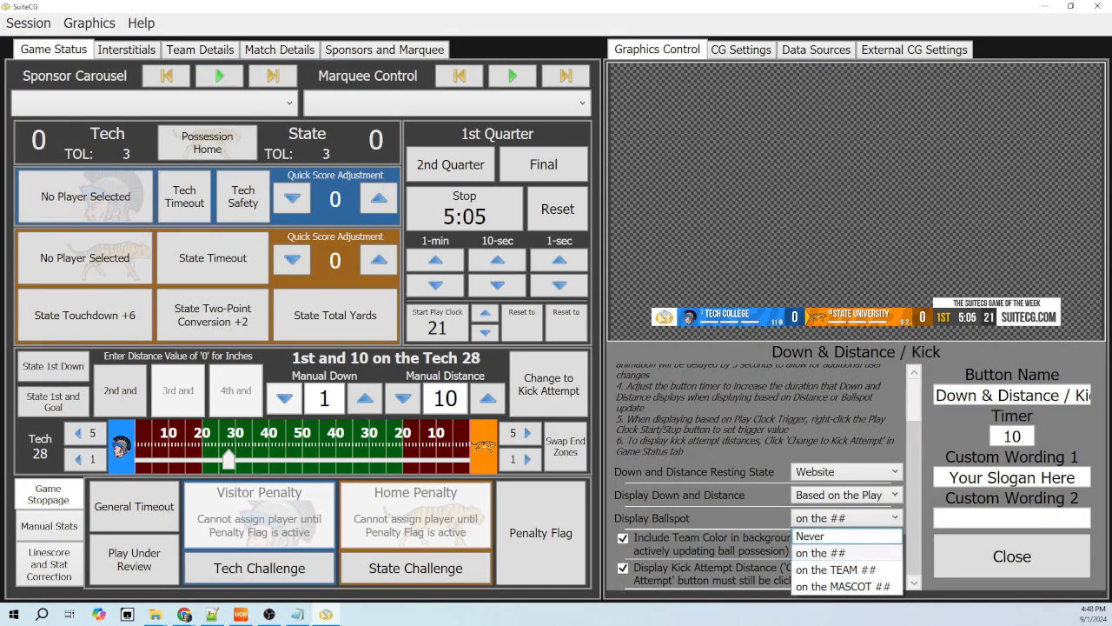
pyautogui.click(847, 518)
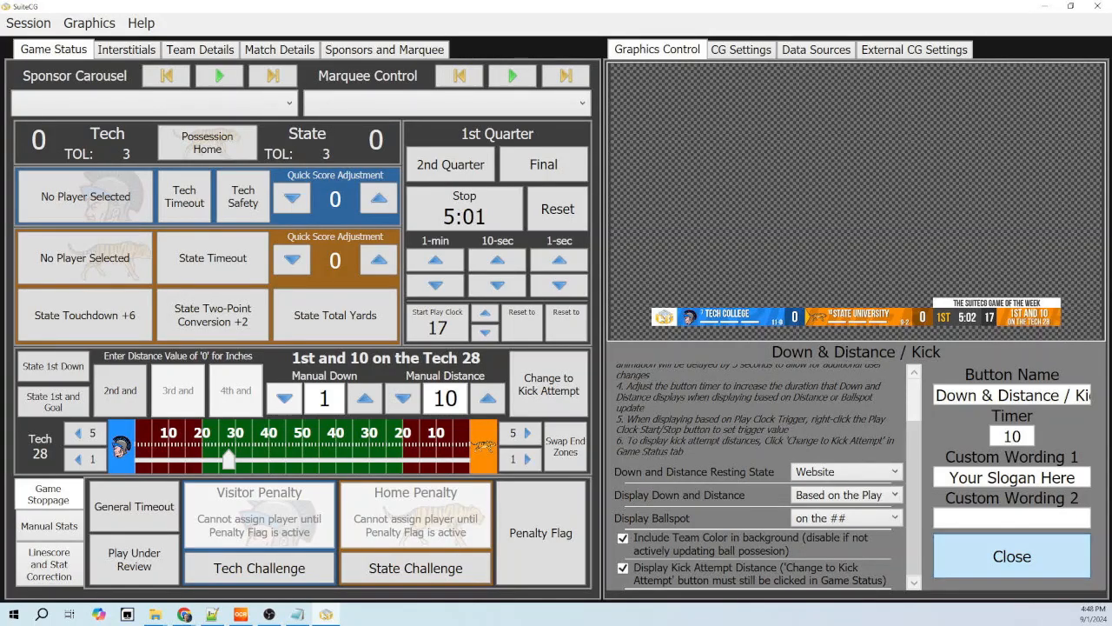
pyautogui.click(1008, 561)
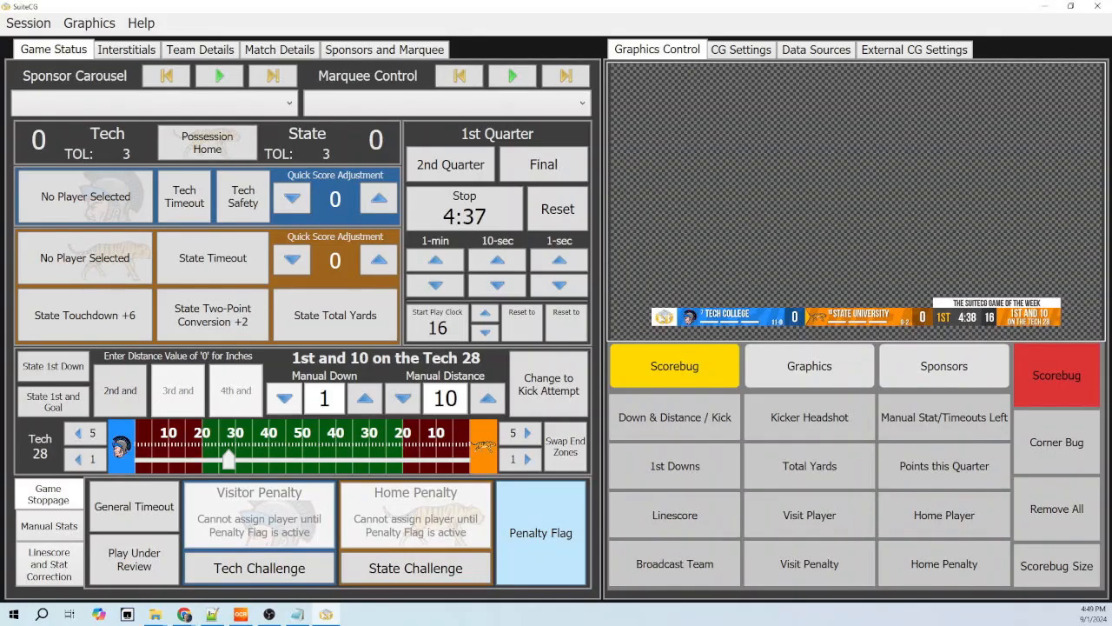
# - Raise the penalty flag on the scorebug, and turn the Play Under Review notice on and off again
pyautogui.click(540, 517)
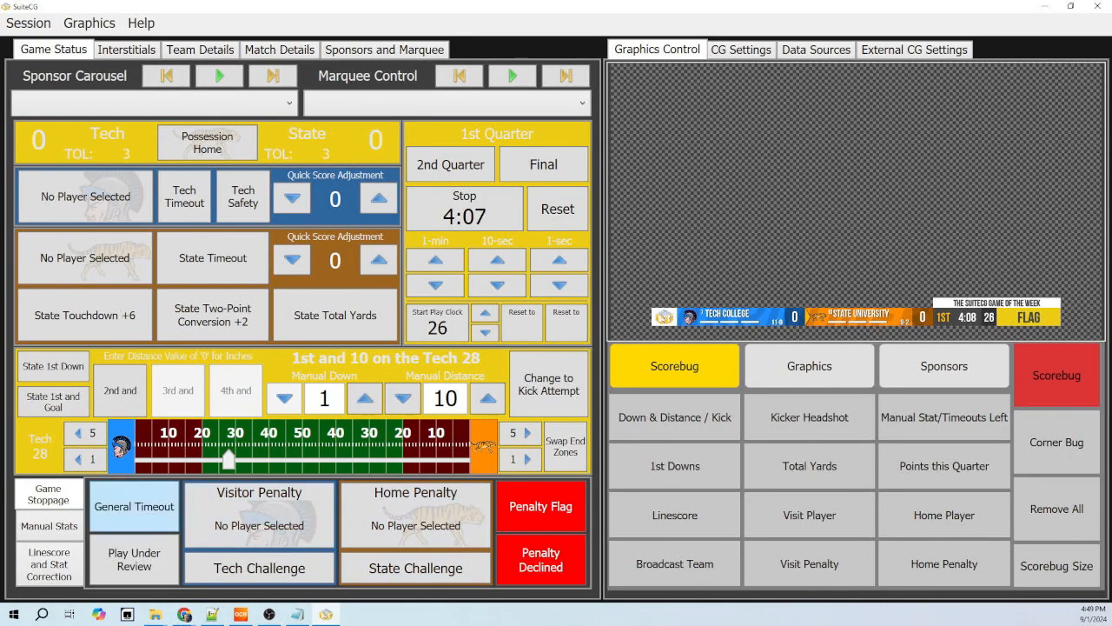
pyautogui.click(135, 558)
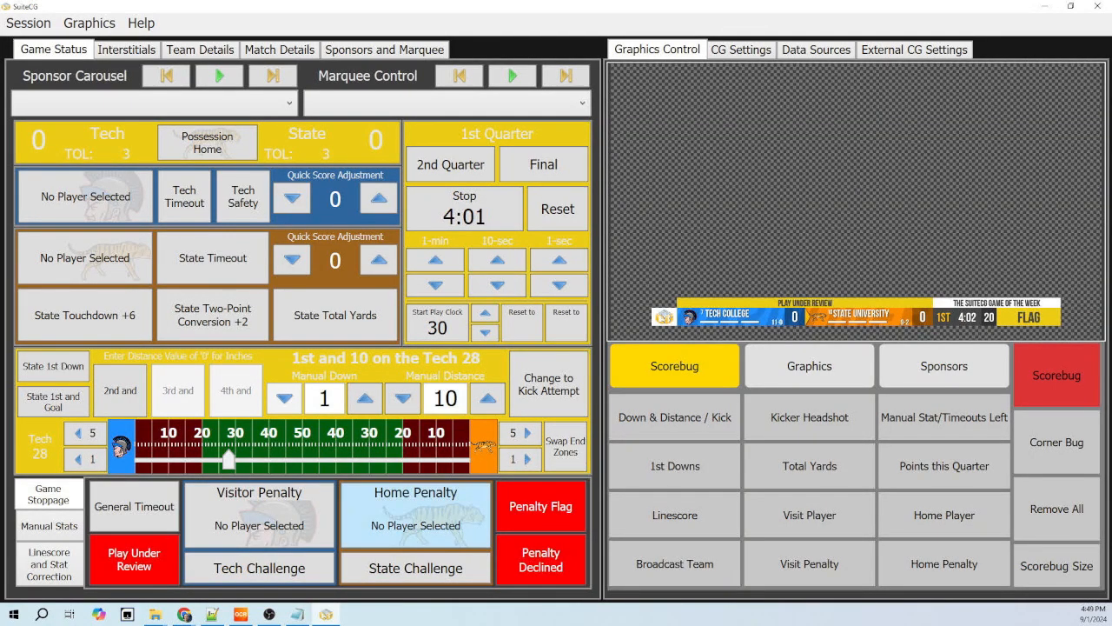
pyautogui.click(134, 559)
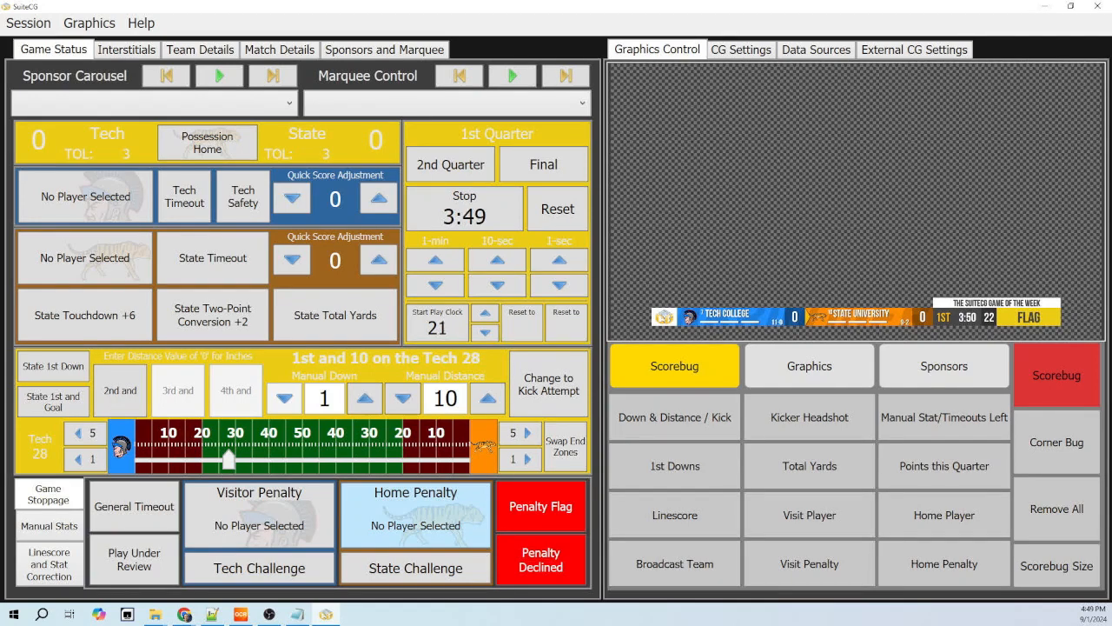
# - Assign a False Start home penalty to State player number 15 and trigger the Home Penalty graphic
pyautogui.click(415, 512)
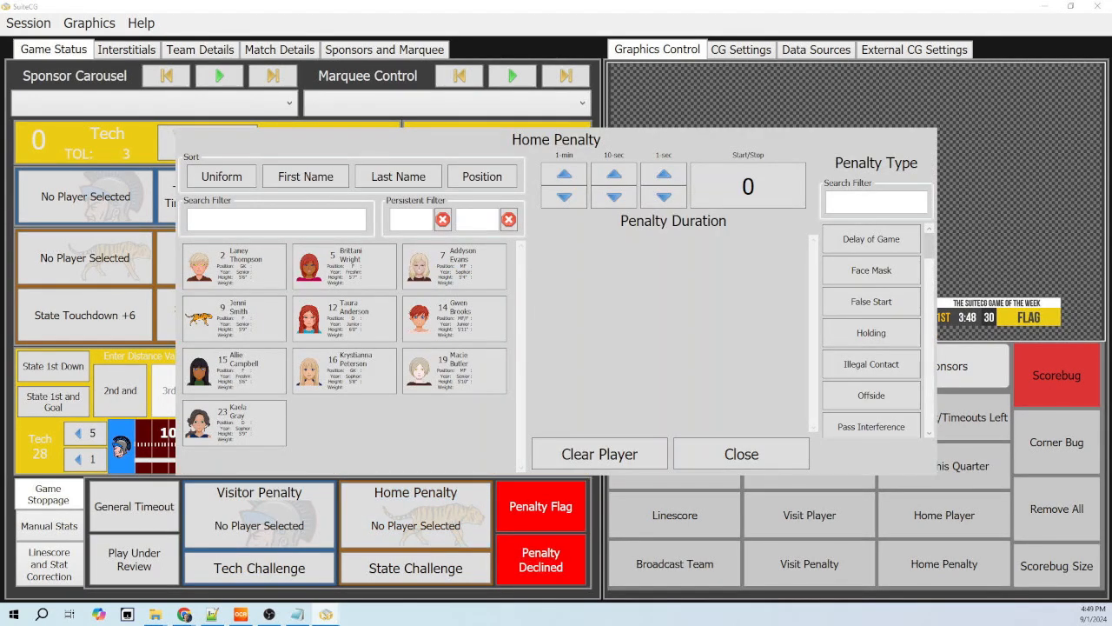
pyautogui.click(235, 371)
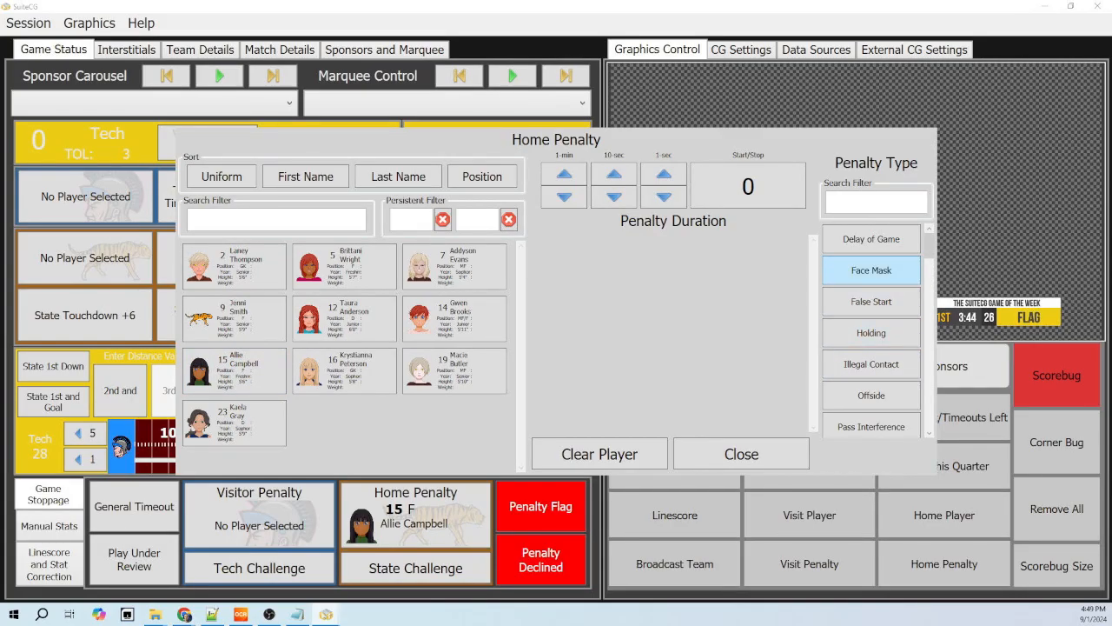
pyautogui.click(872, 302)
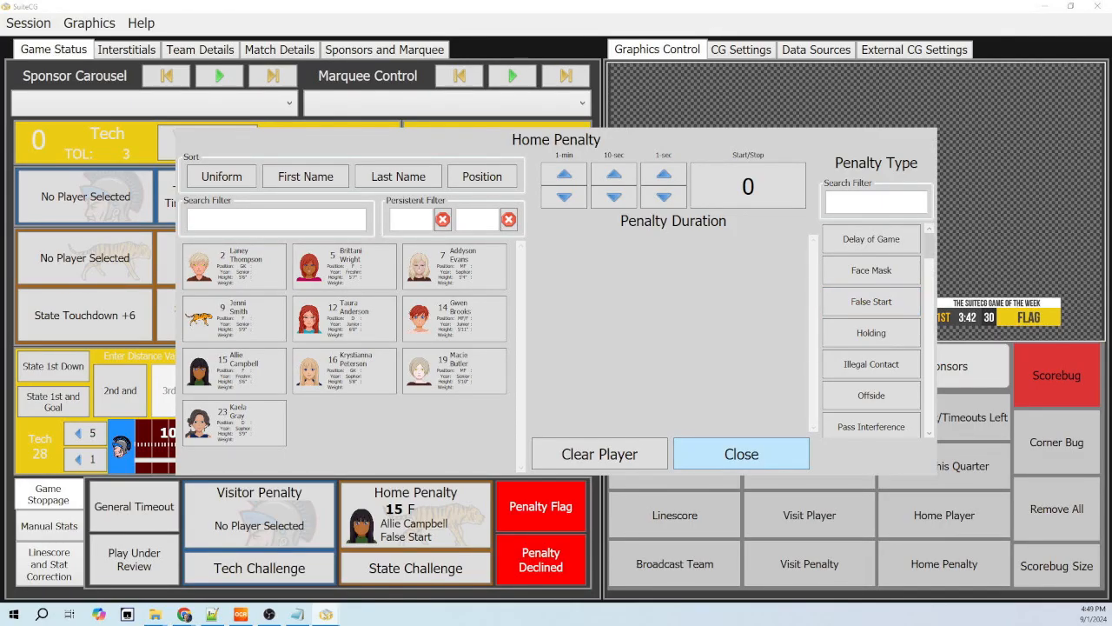
pyautogui.click(741, 453)
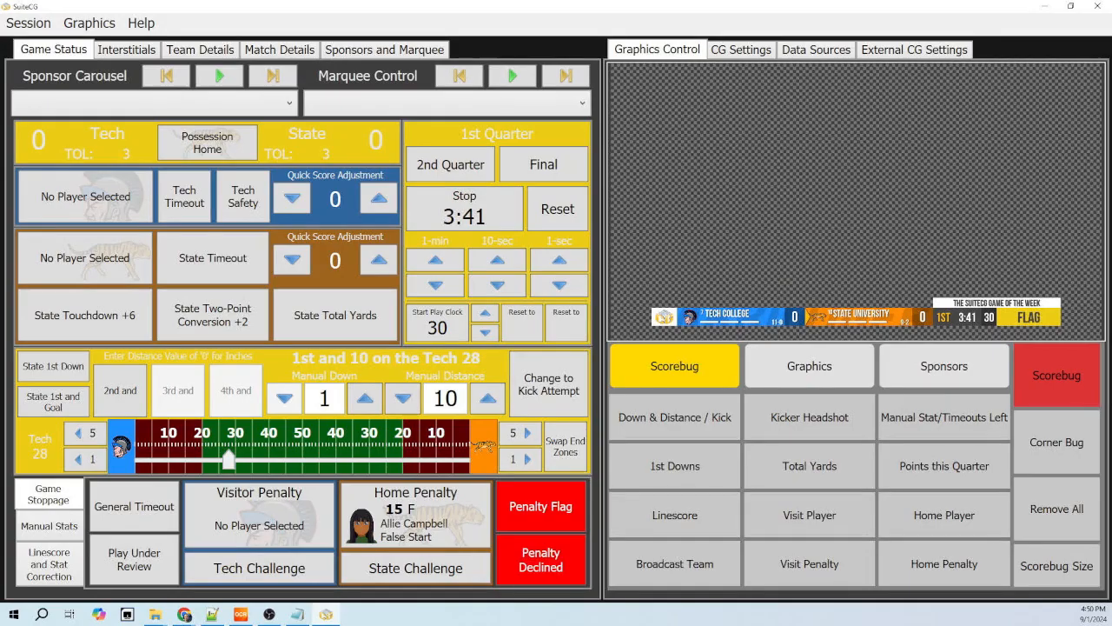
pyautogui.click(921, 563)
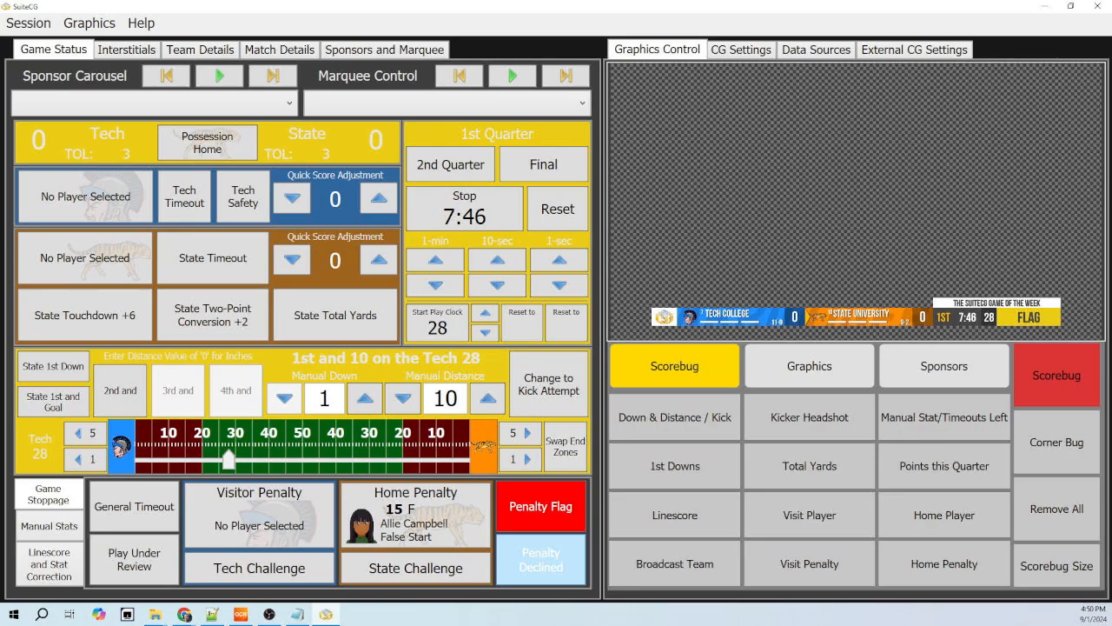
# - Clear the penalty flag by declining the penalty and trigger the State challenge
pyautogui.click(540, 559)
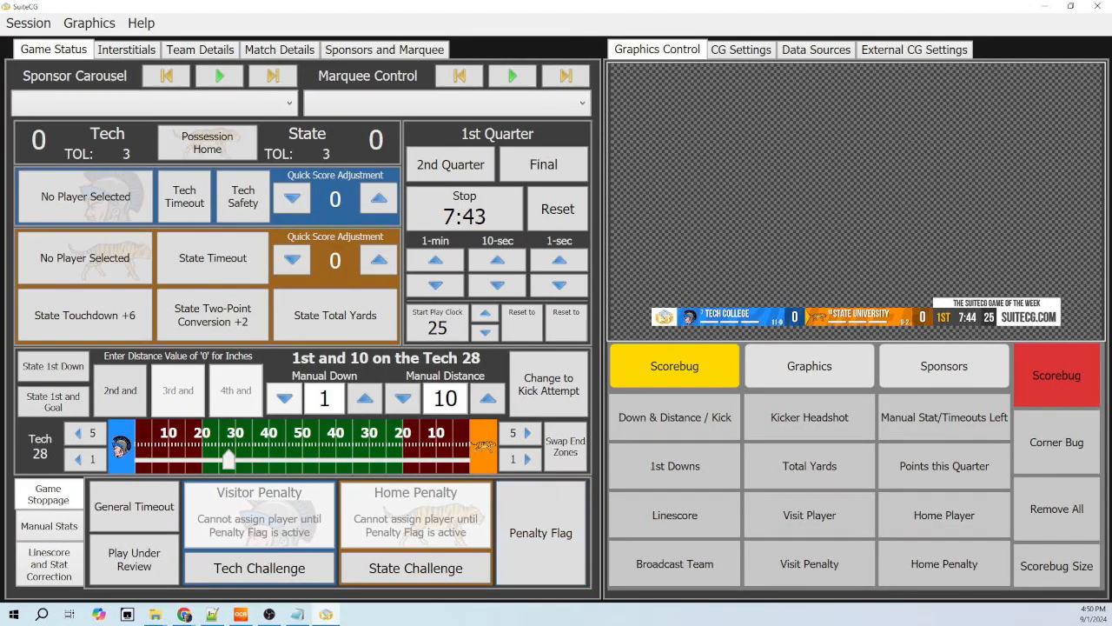
pyautogui.click(415, 568)
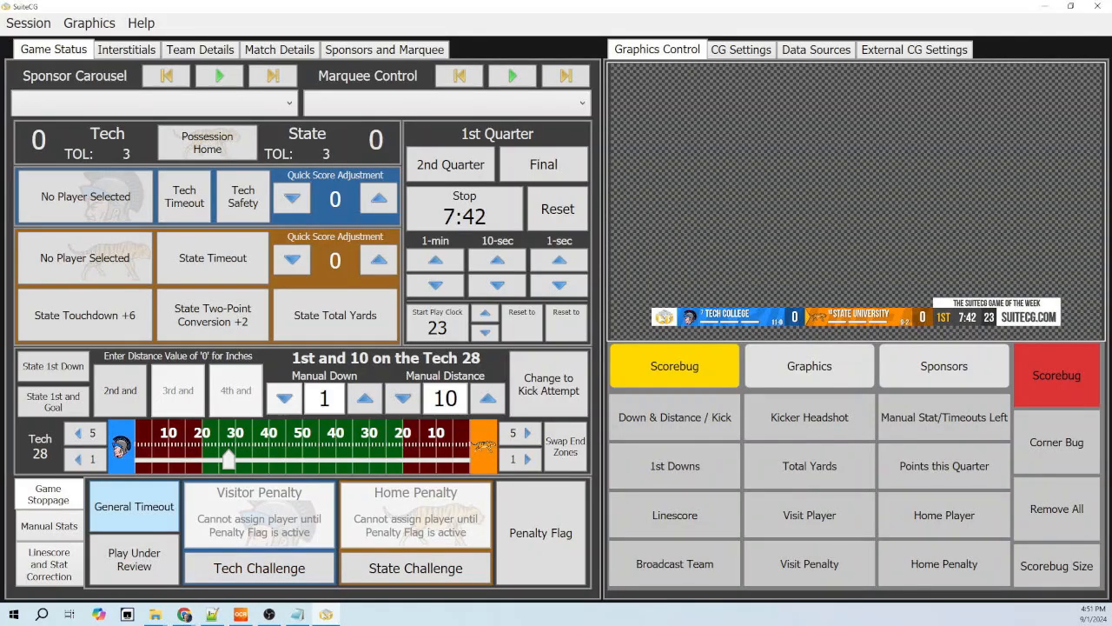
# - Bring up the manual stat fields and put the Team Stats graphic on air
pyautogui.click(48, 526)
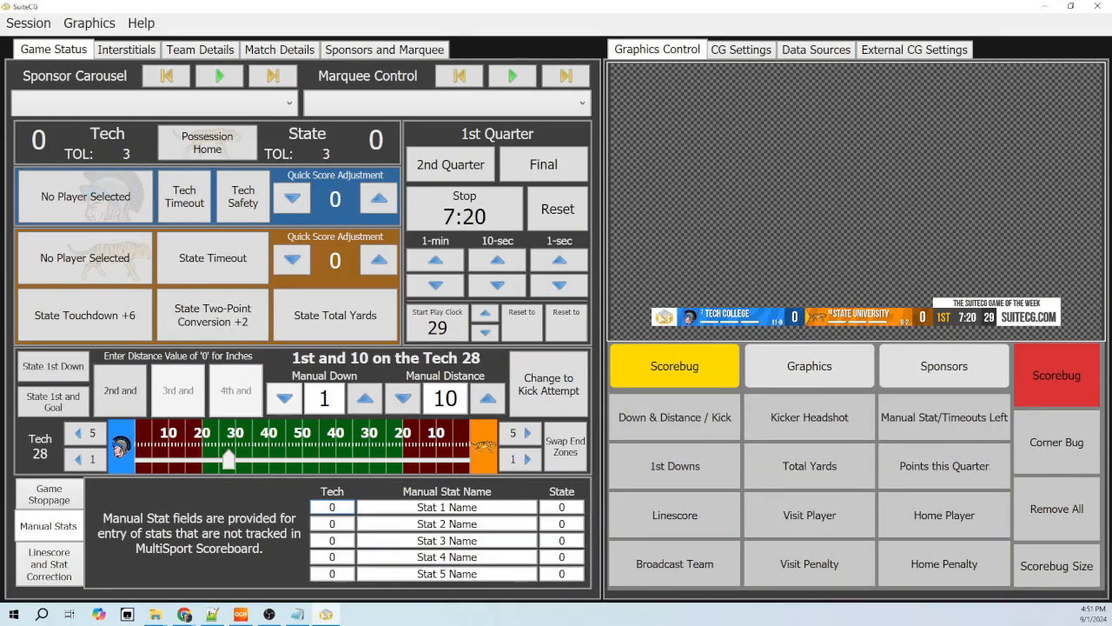
pyautogui.click(809, 366)
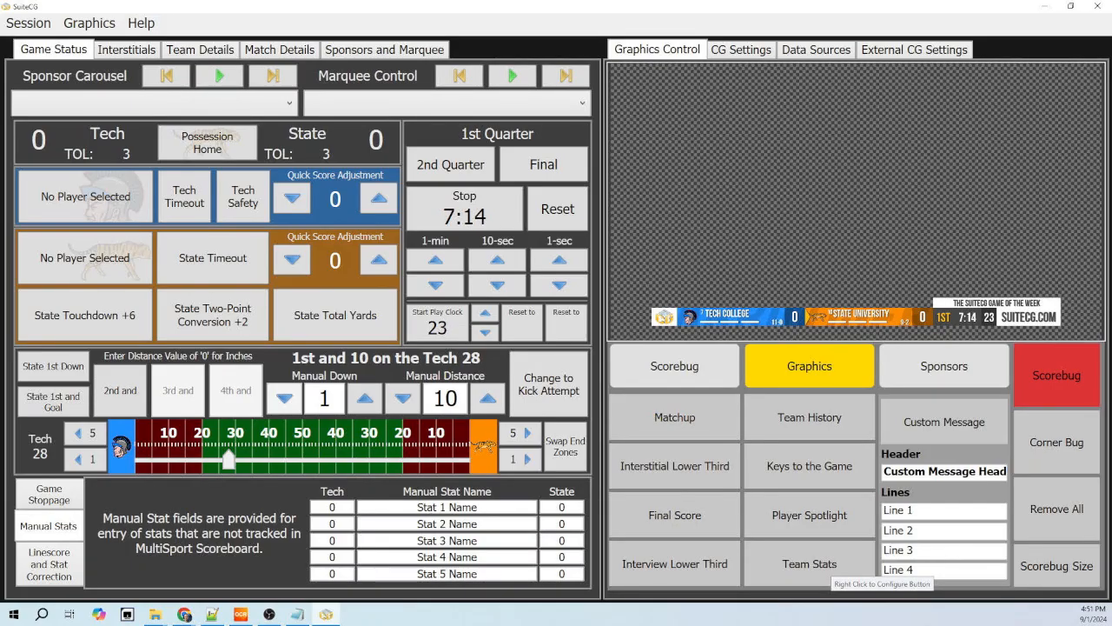
pyautogui.rightClick(817, 562)
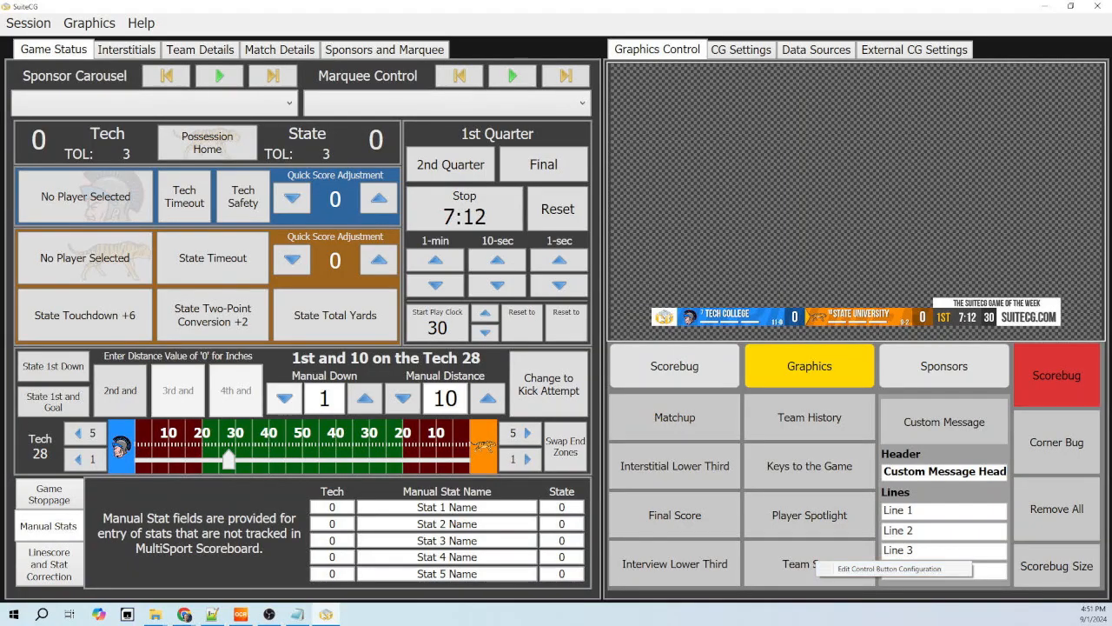
pyautogui.click(817, 563)
# - Open the Team Stats button configuration and set the First Stat to None
pyautogui.rightClick(808, 561)
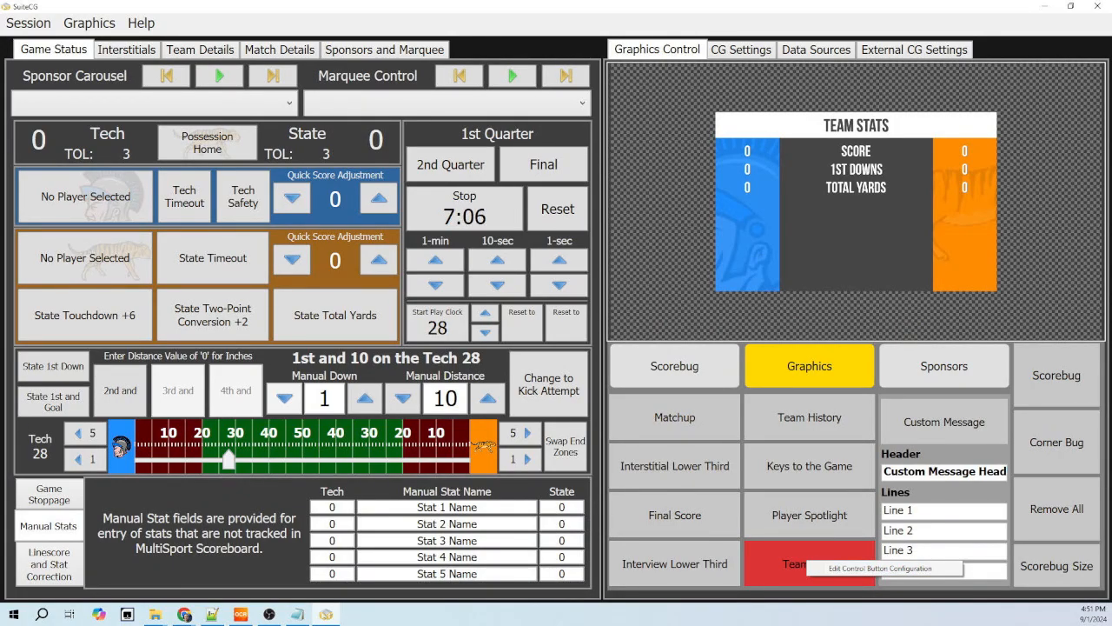
pyautogui.click(880, 569)
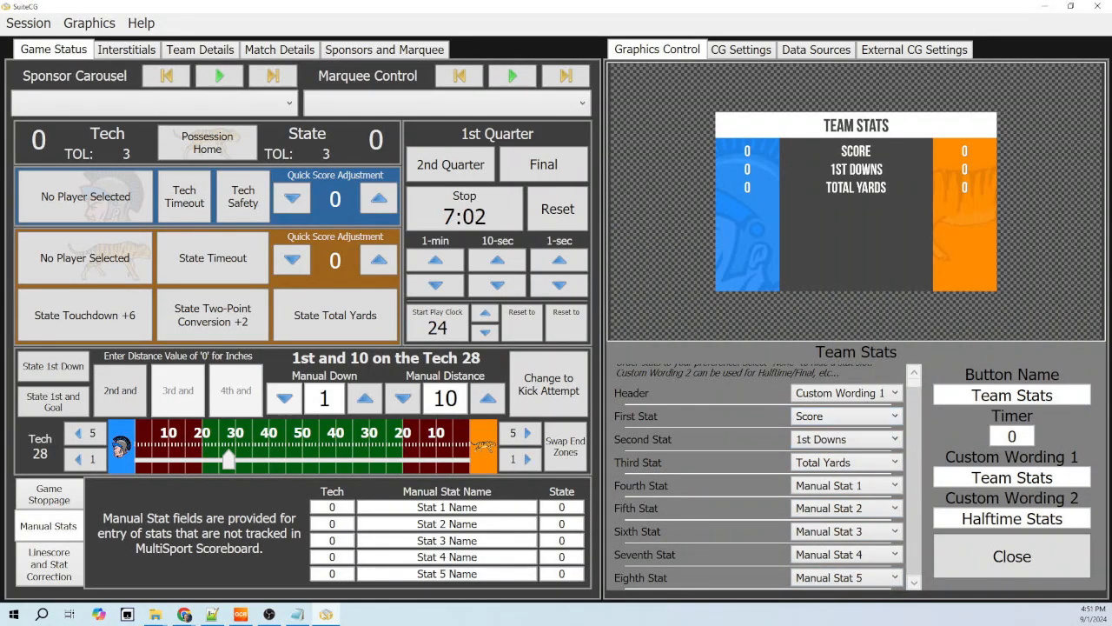
pyautogui.click(847, 416)
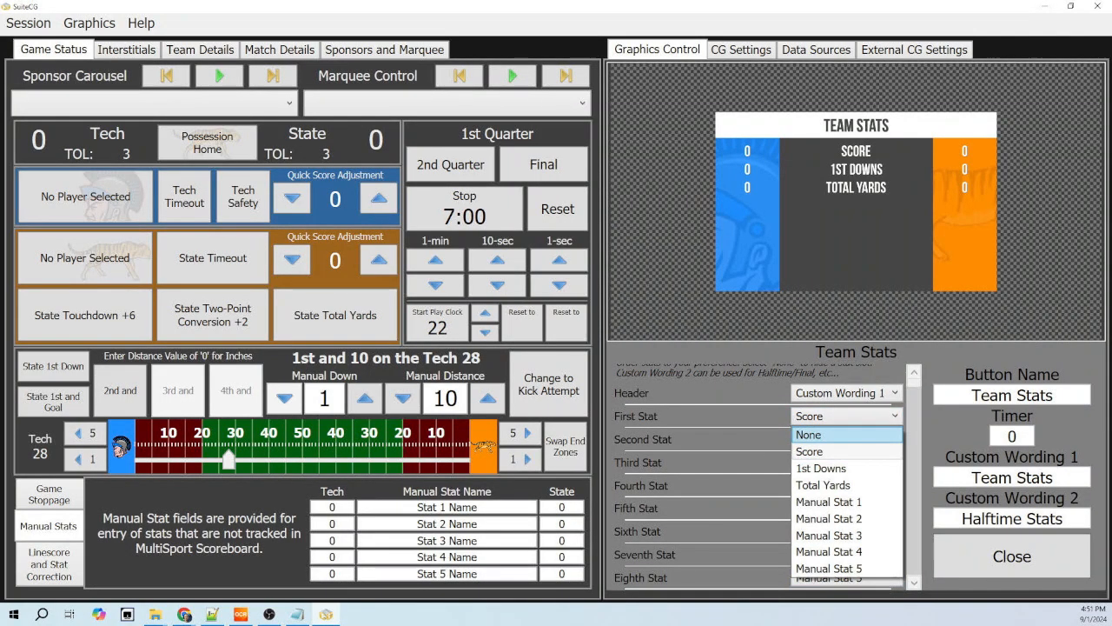
pyautogui.click(847, 433)
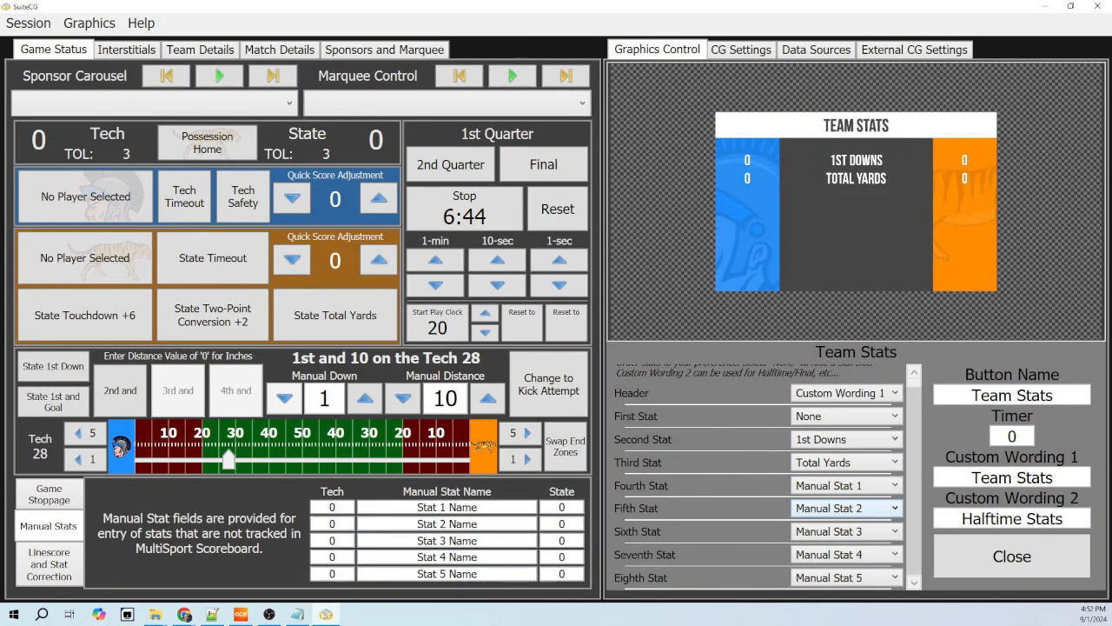
# - Hide the sixth, seventh and eighth stats of the Team Stats graphic by setting each to None
pyautogui.click(847, 531)
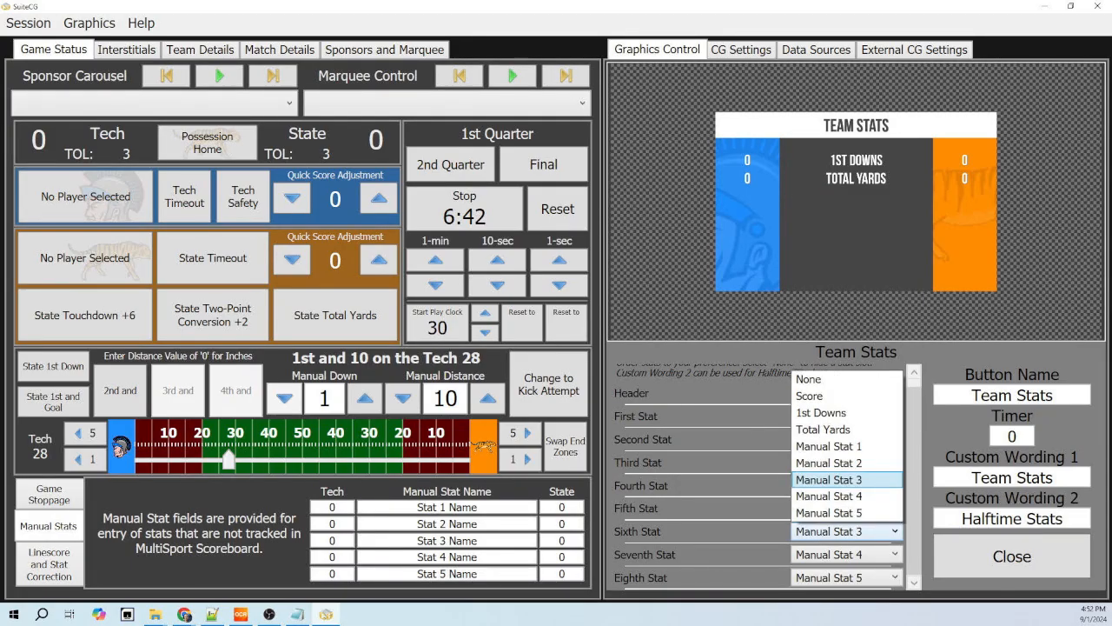
pyautogui.click(847, 395)
pyautogui.click(848, 553)
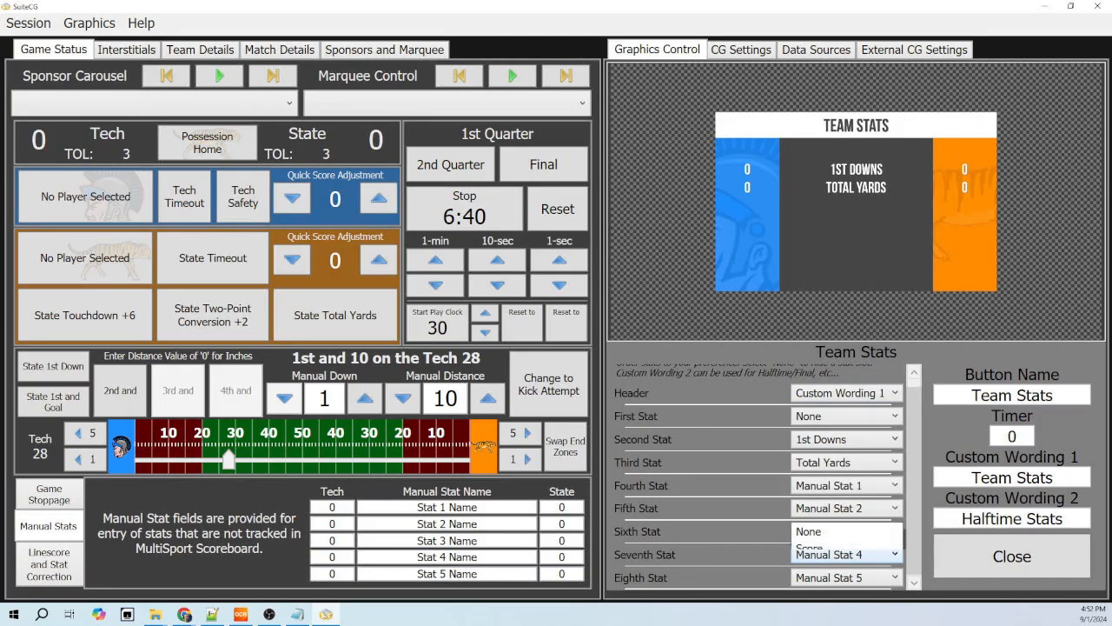
pyautogui.click(847, 437)
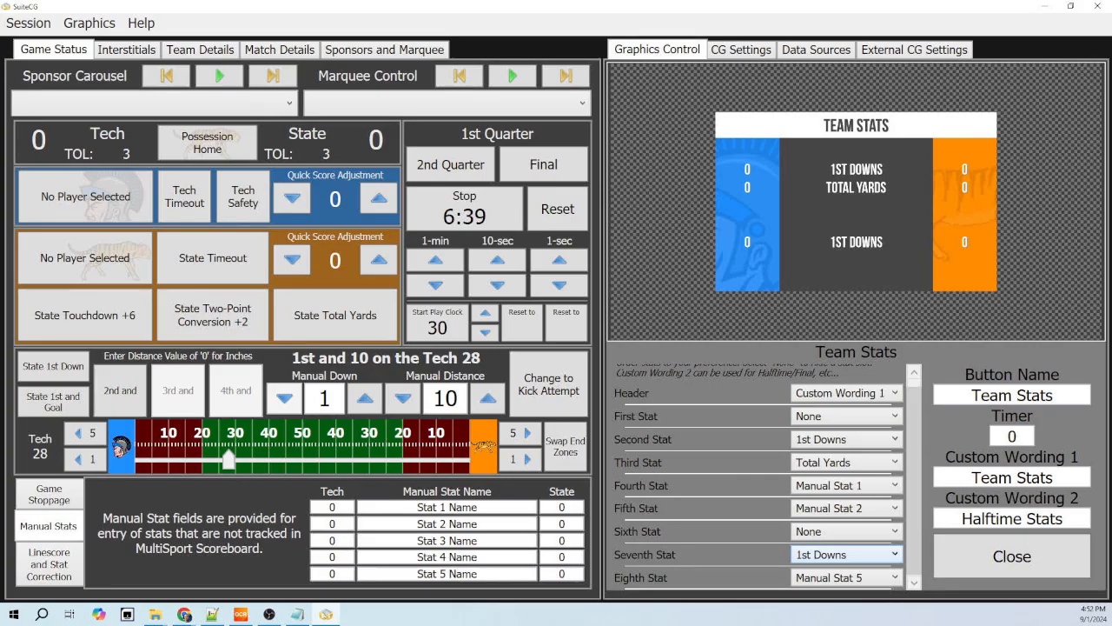
pyautogui.scroll(1, 847, 555)
pyautogui.click(847, 554)
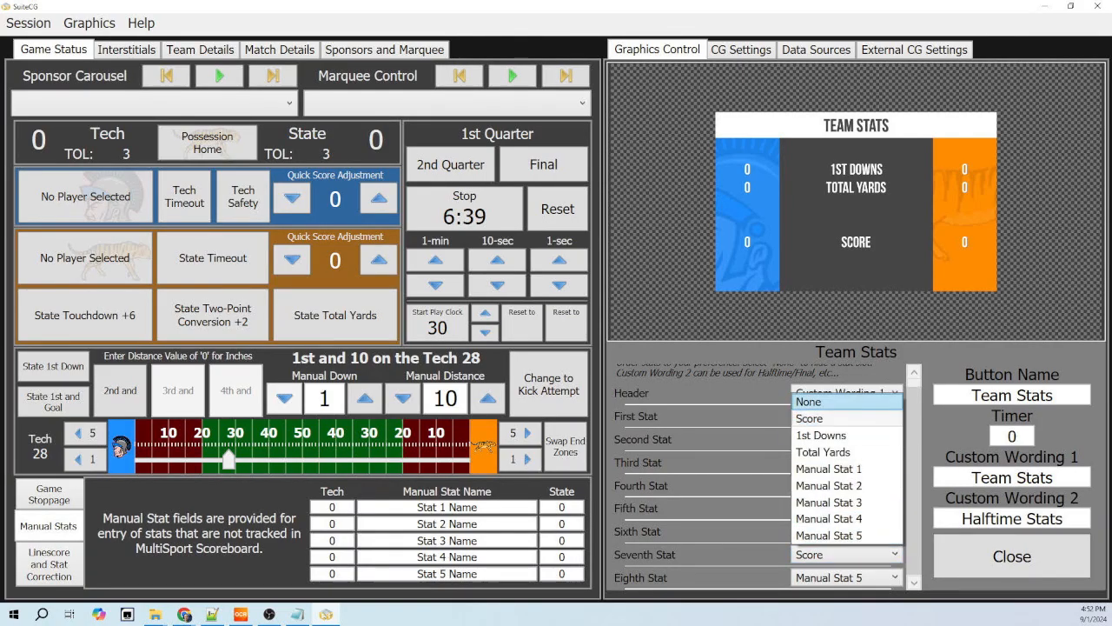
pyautogui.click(835, 401)
pyautogui.click(848, 415)
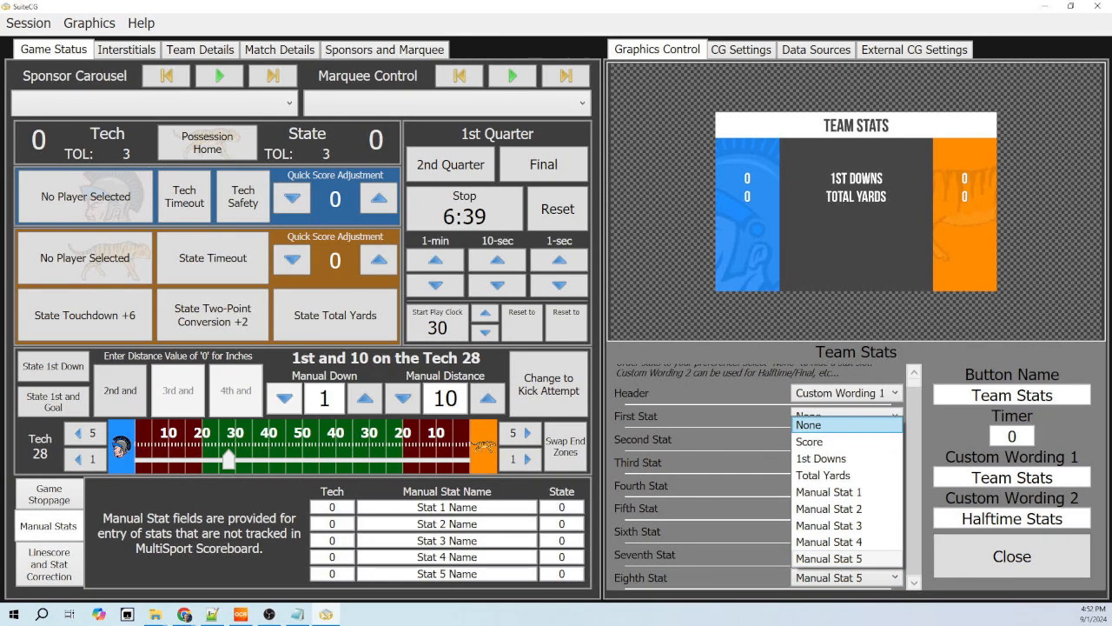
pyautogui.click(834, 424)
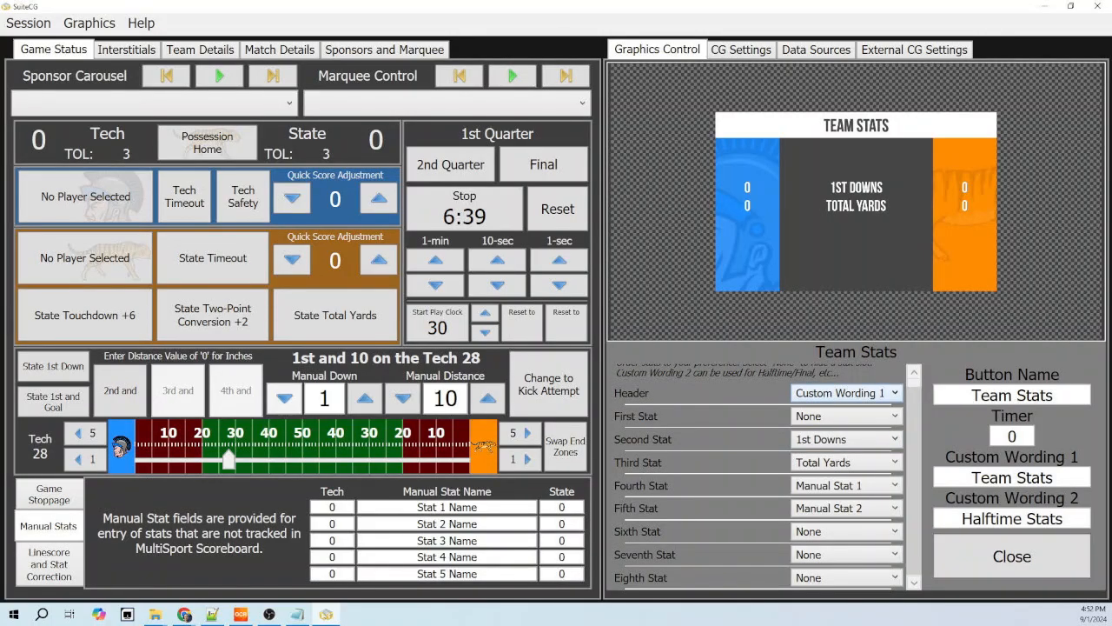
# - Compare the Custom Wording 1 and Custom Wording 2 headers on the Team Stats graphic, leaving it on Custom Wording 2
pyautogui.click(848, 393)
pyautogui.click(840, 429)
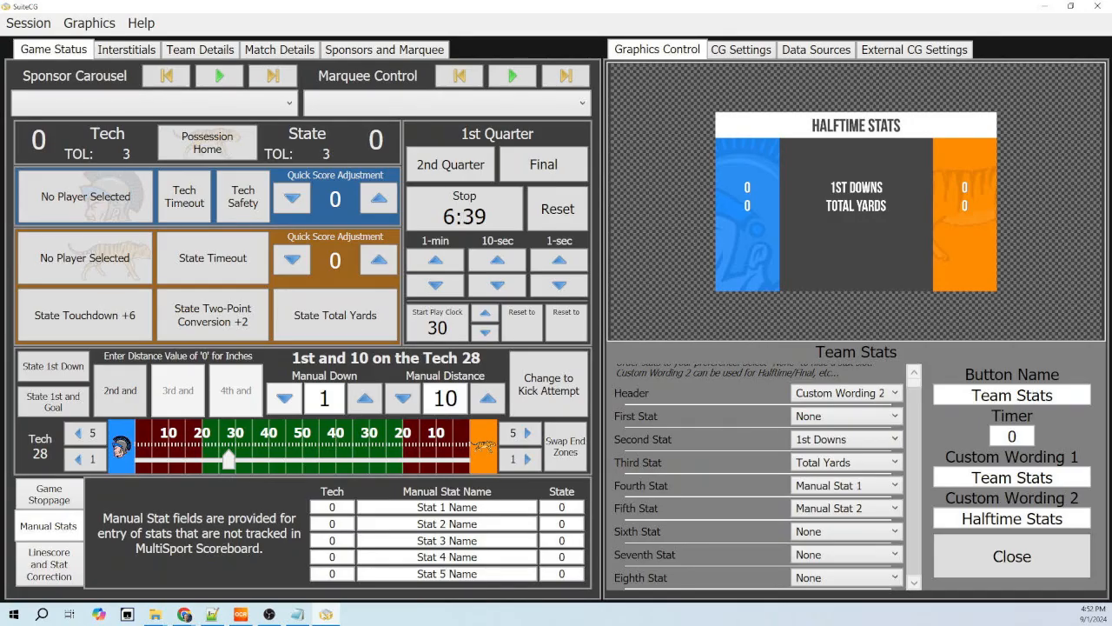
pyautogui.click(847, 392)
pyautogui.click(840, 411)
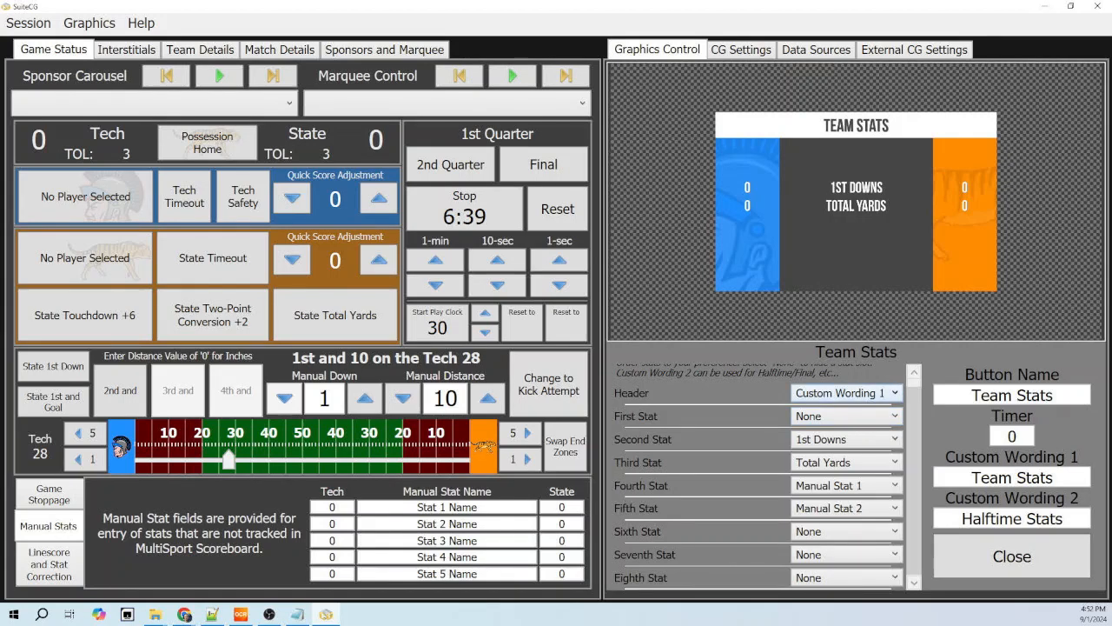
pyautogui.click(847, 392)
pyautogui.click(840, 428)
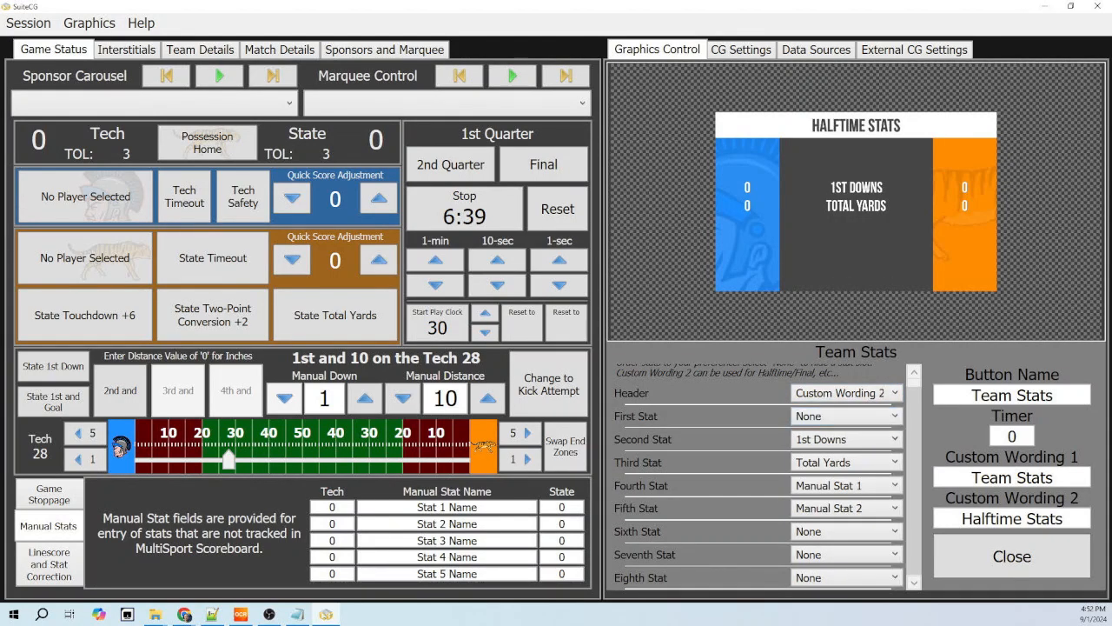
# - Set Custom Wording 2 to Final Stats, close the configuration and take the Team Stats graphic off air
pyautogui.doubleClick(991, 518)
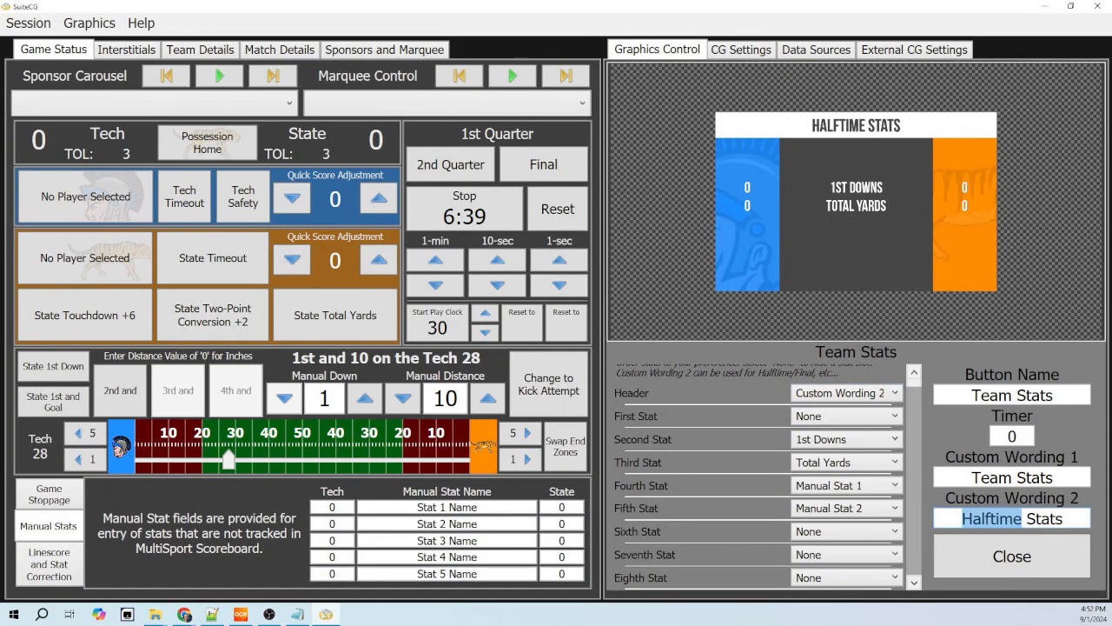
pyautogui.write('Final')
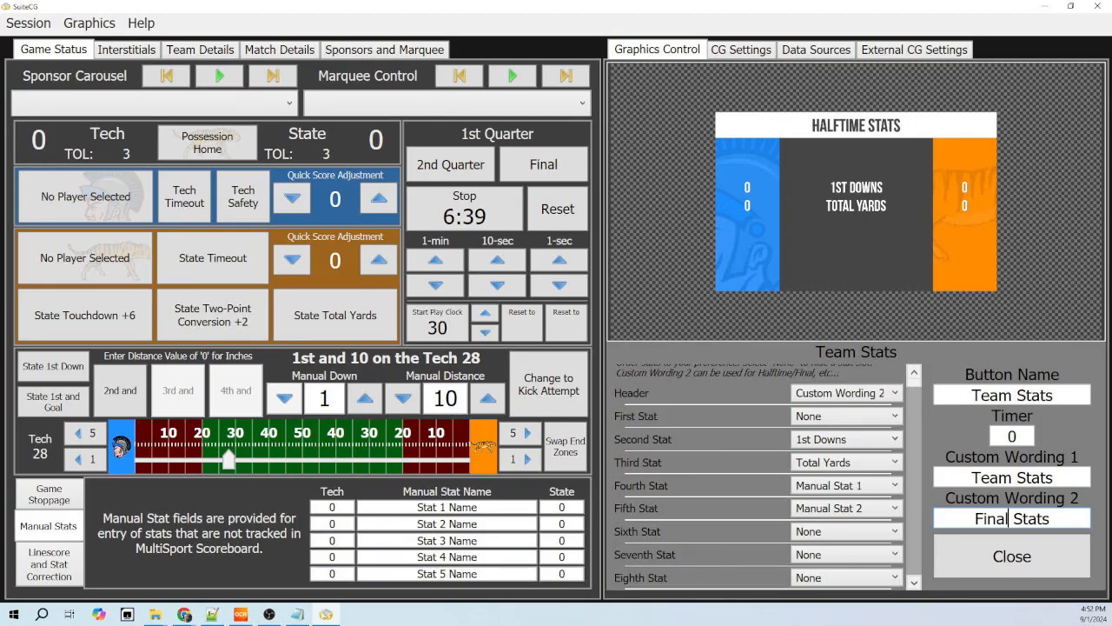
pyautogui.press('Tab')
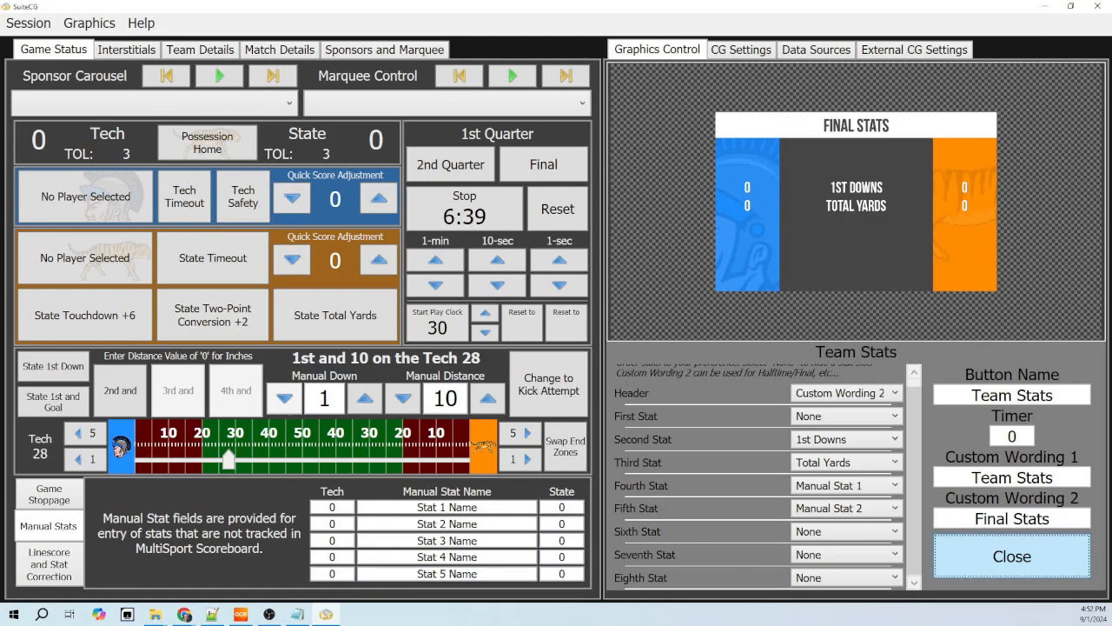
pyautogui.click(973, 568)
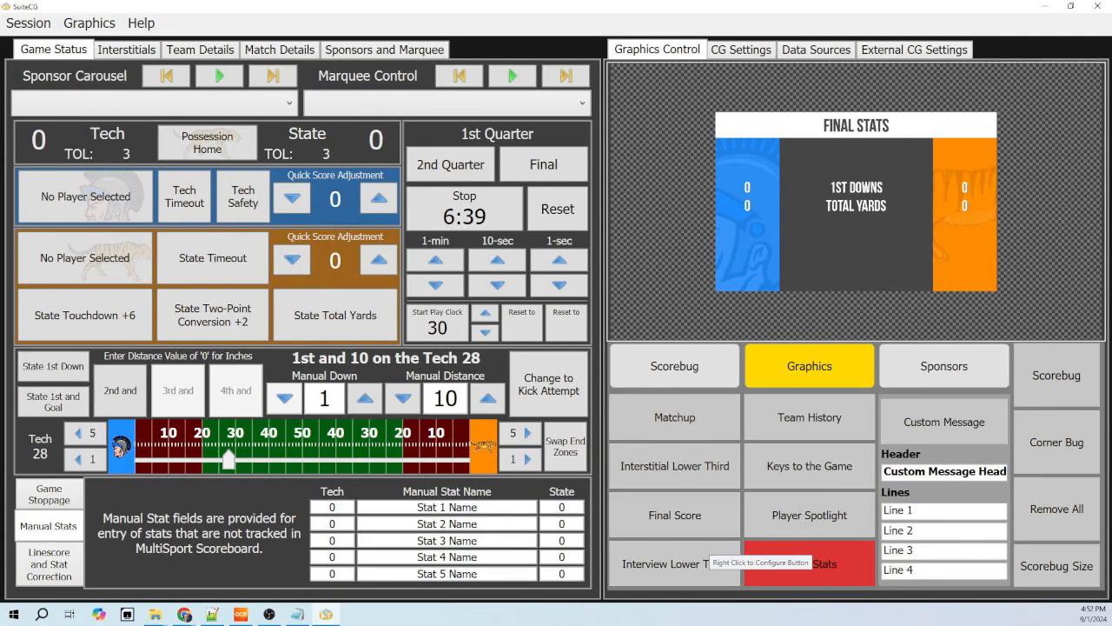
pyautogui.click(814, 568)
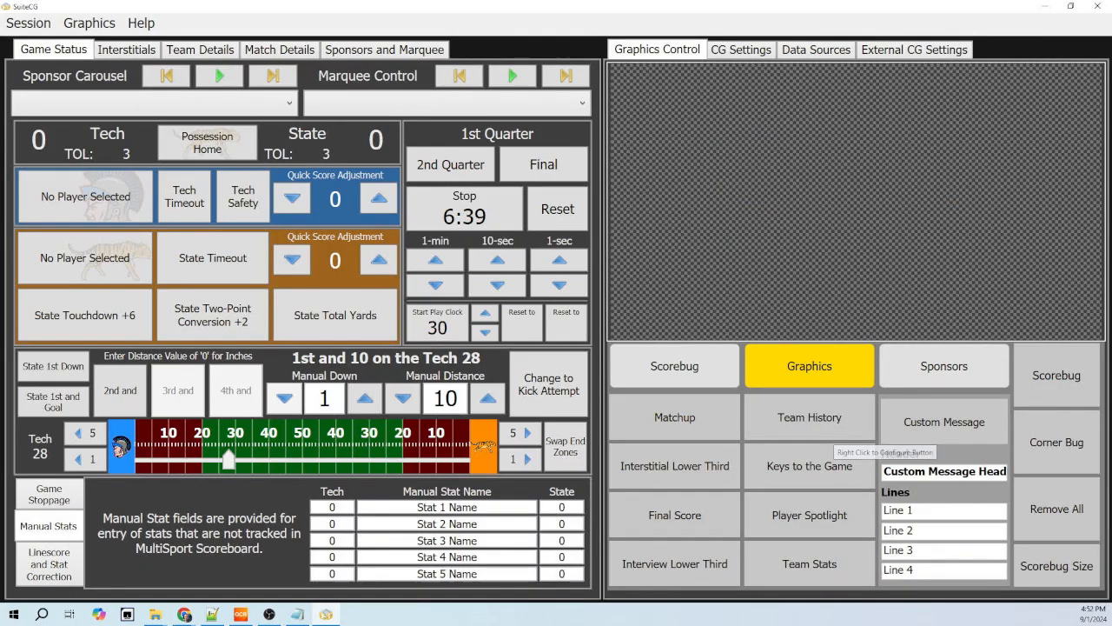
# - Put the Team History graphic on air and bring up the match details with the Team History text fields
pyautogui.click(810, 417)
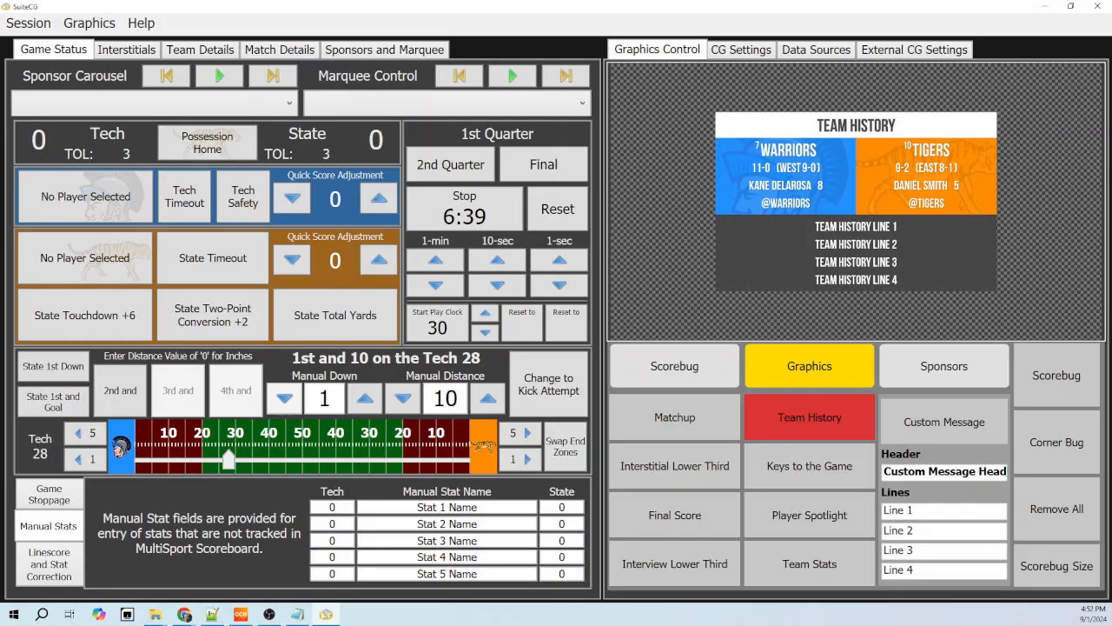
pyautogui.click(279, 49)
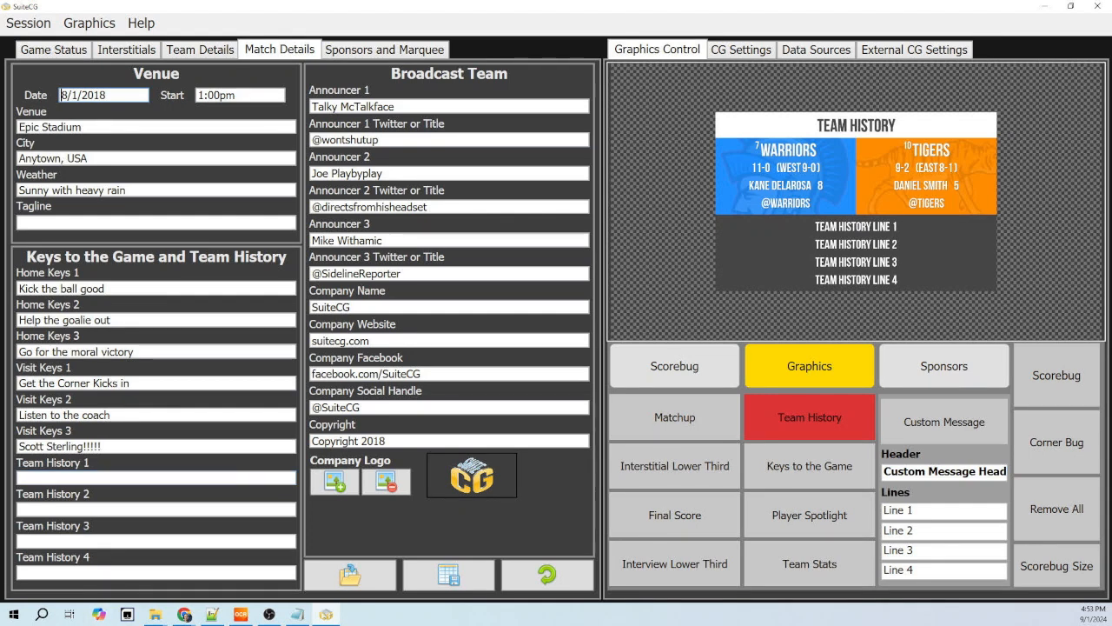
# - Hide Team History Line 4 in the Team History button configuration, restore it and close the configuration
pyautogui.rightClick(826, 414)
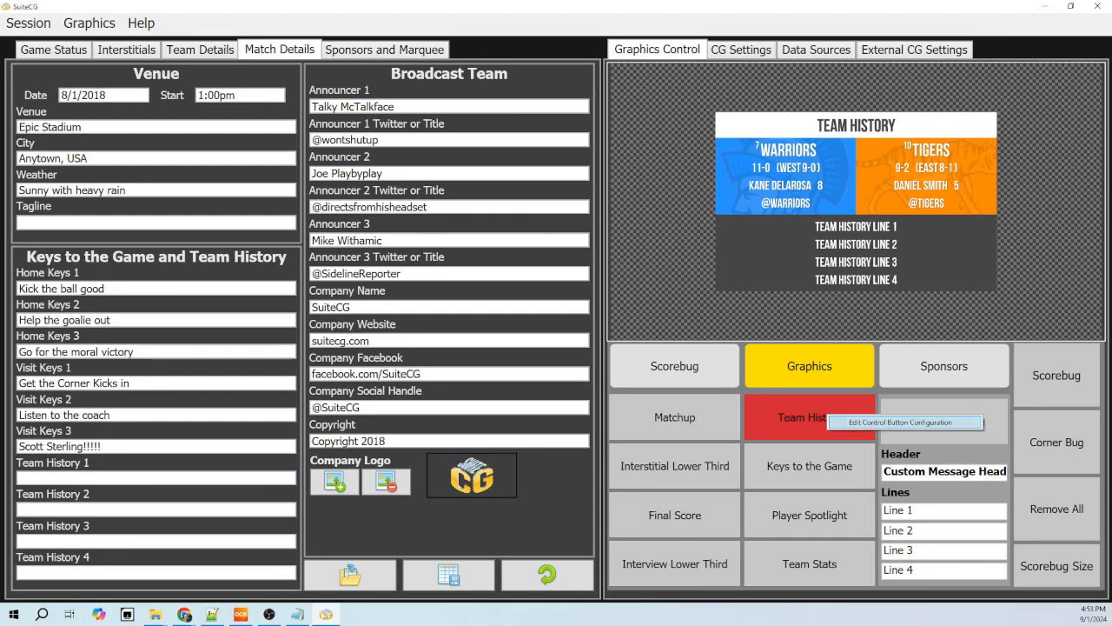
pyautogui.click(856, 422)
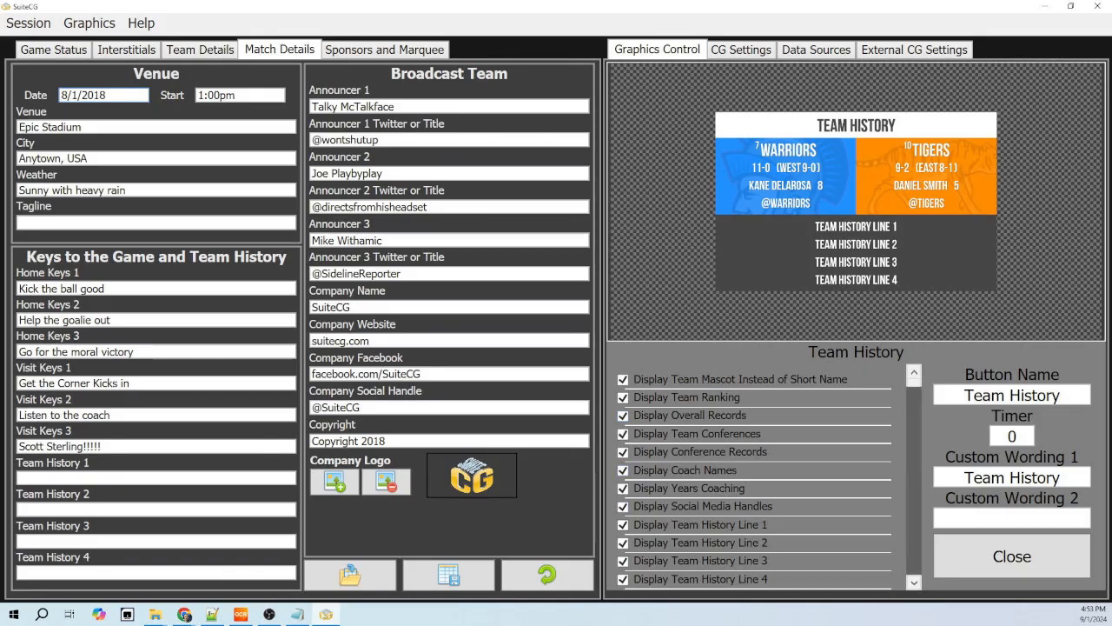
pyautogui.click(623, 579)
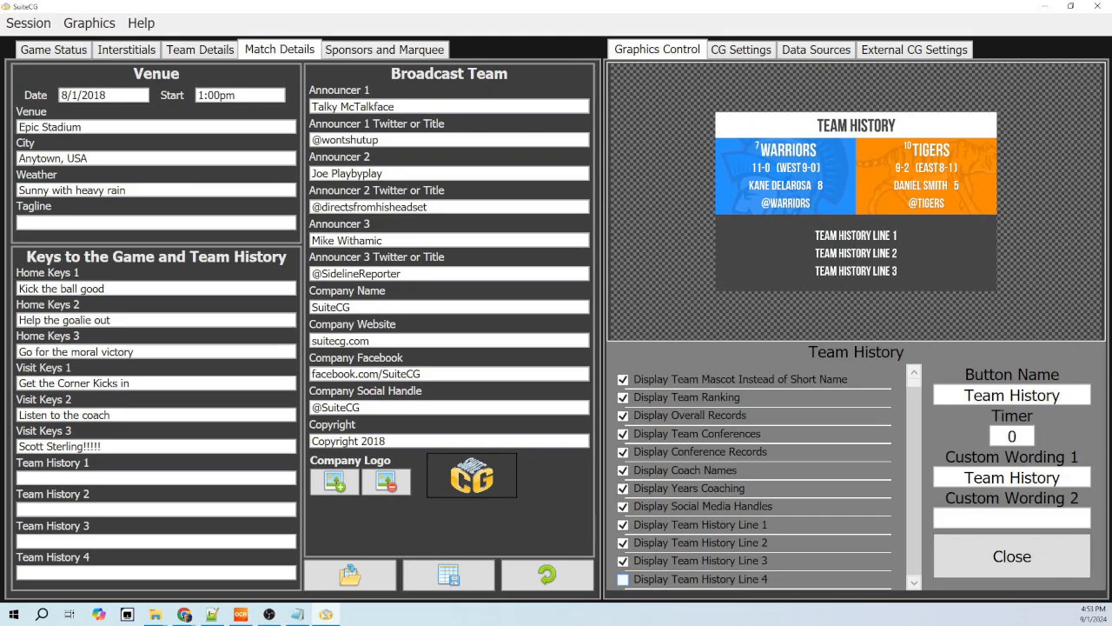
pyautogui.click(623, 579)
pyautogui.click(1011, 556)
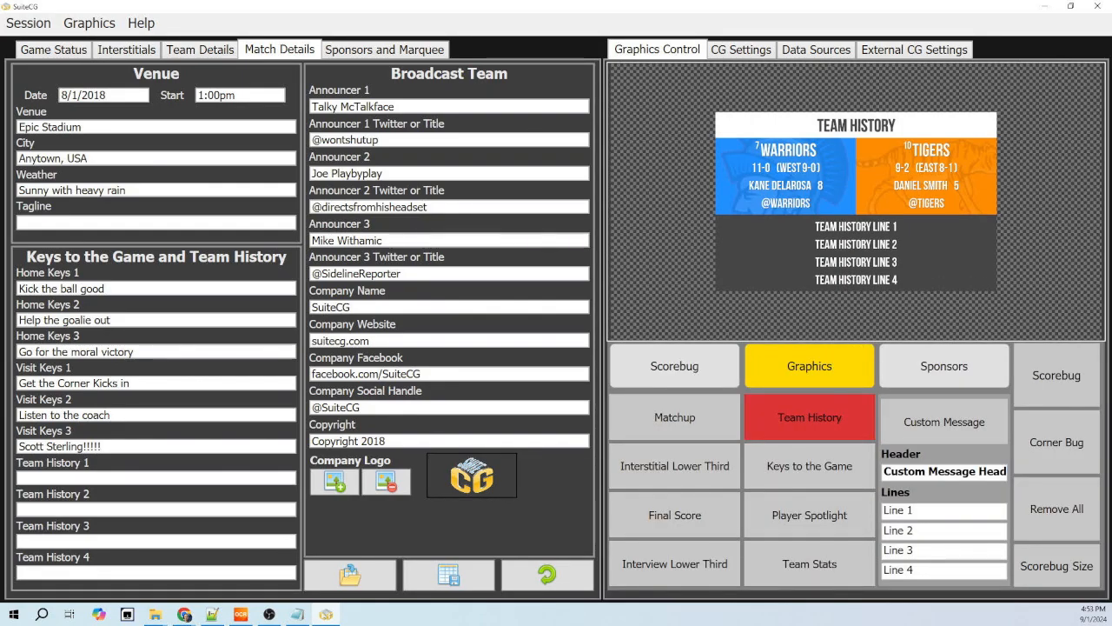
# - Put the Keys to the Game graphic on air and open its button configuration
pyautogui.click(809, 467)
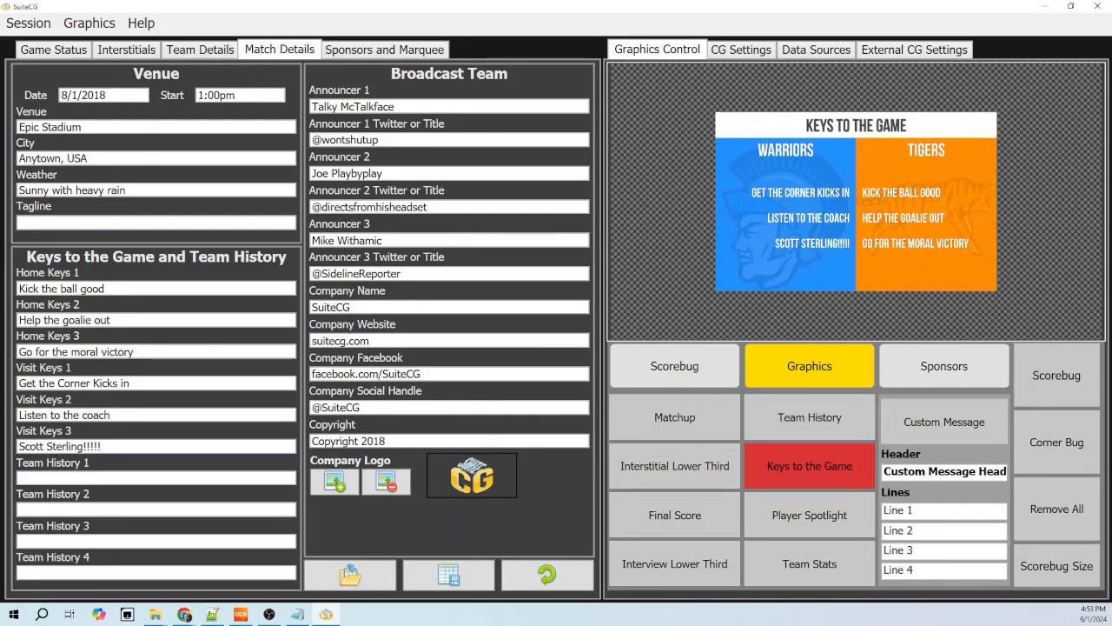
pyautogui.rightClick(817, 465)
pyautogui.click(844, 474)
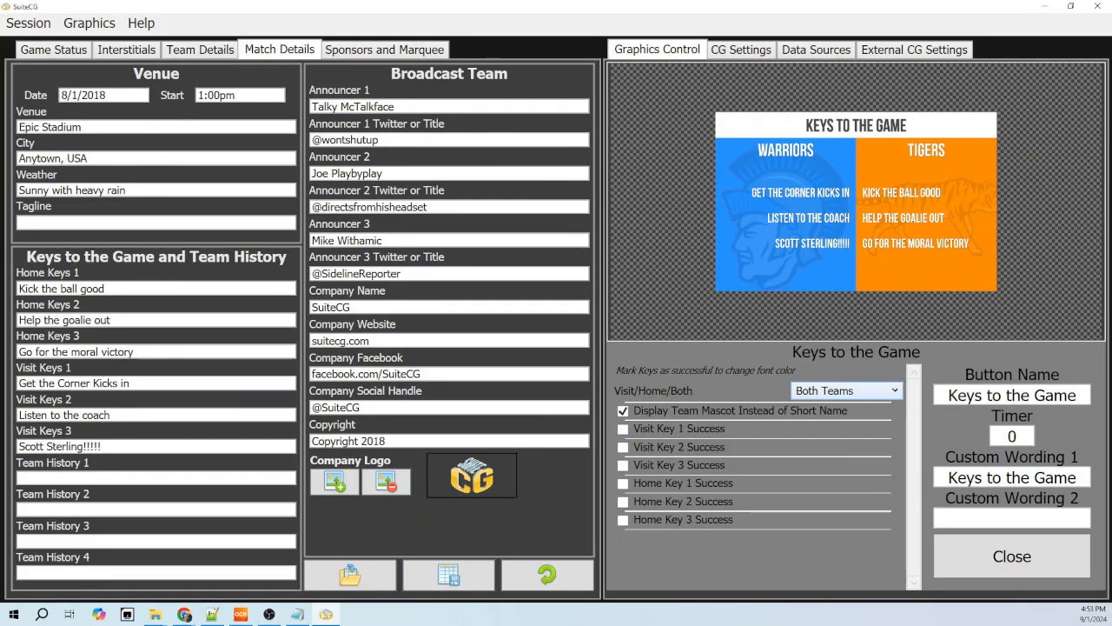
# - Preview the Keys to the Game graphic for Visit Team and Home Team, restore Both Teams and close the configuration
pyautogui.click(845, 390)
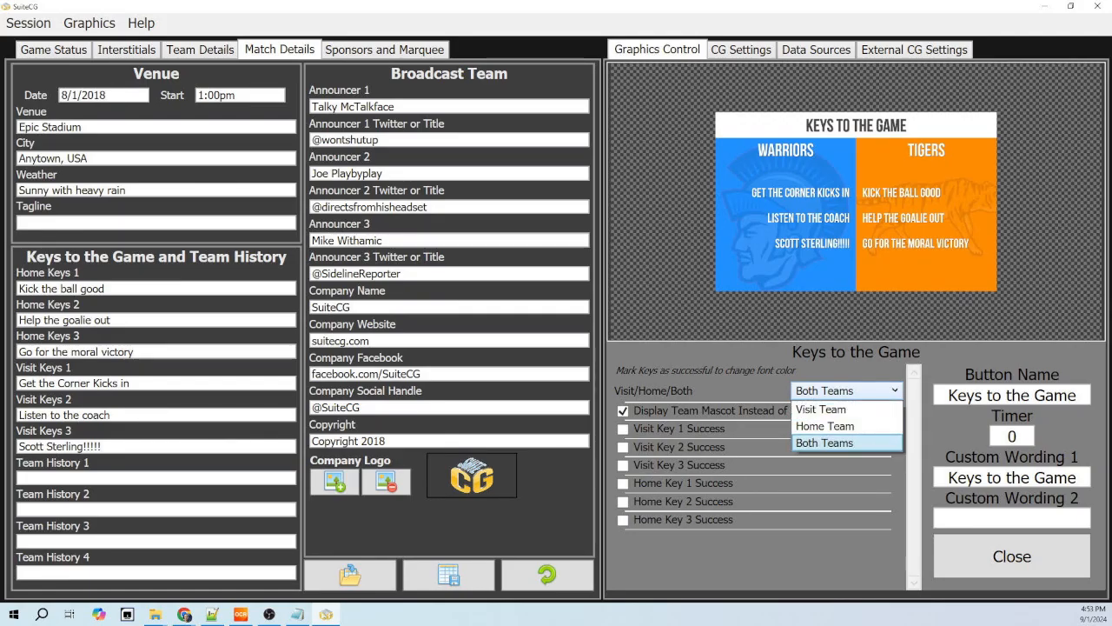
pyautogui.click(821, 409)
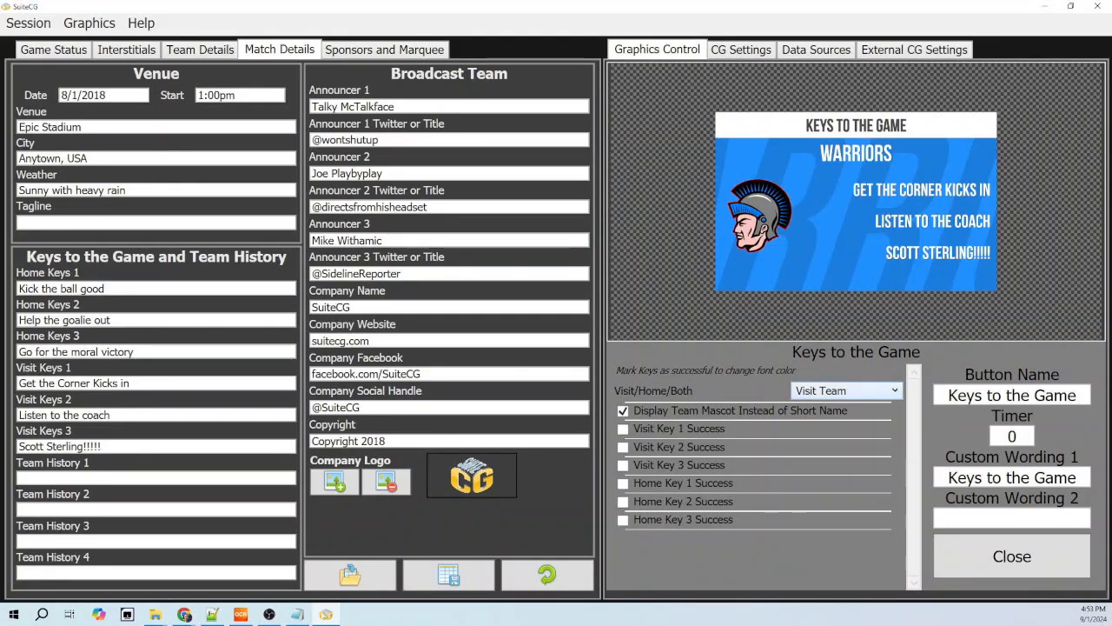
pyautogui.click(845, 390)
pyautogui.click(821, 425)
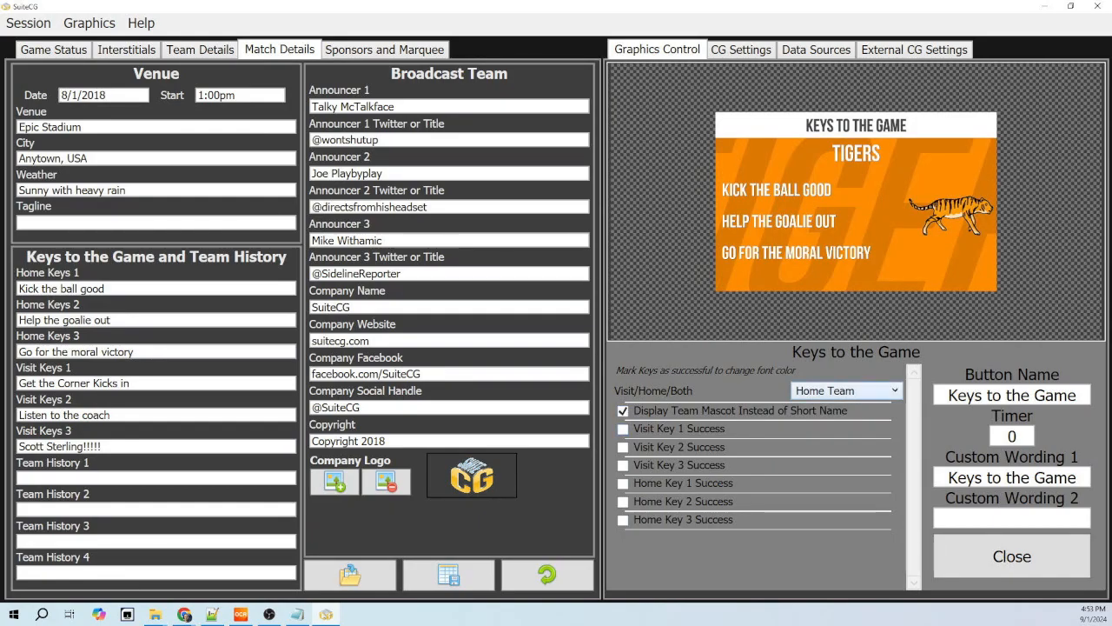
pyautogui.click(845, 390)
pyautogui.click(821, 443)
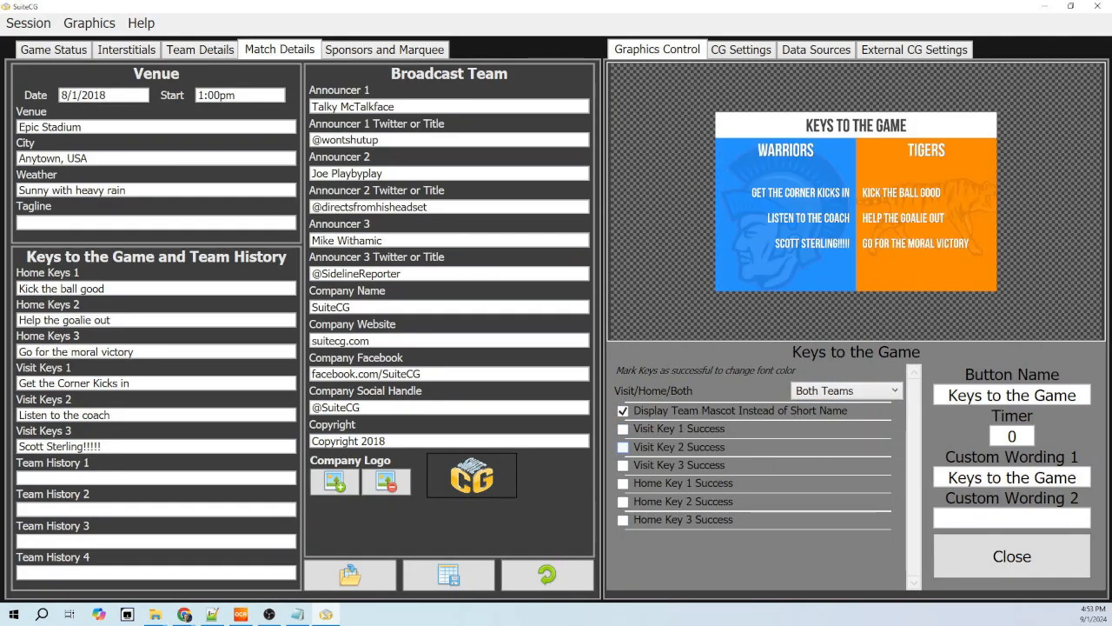
pyautogui.click(975, 551)
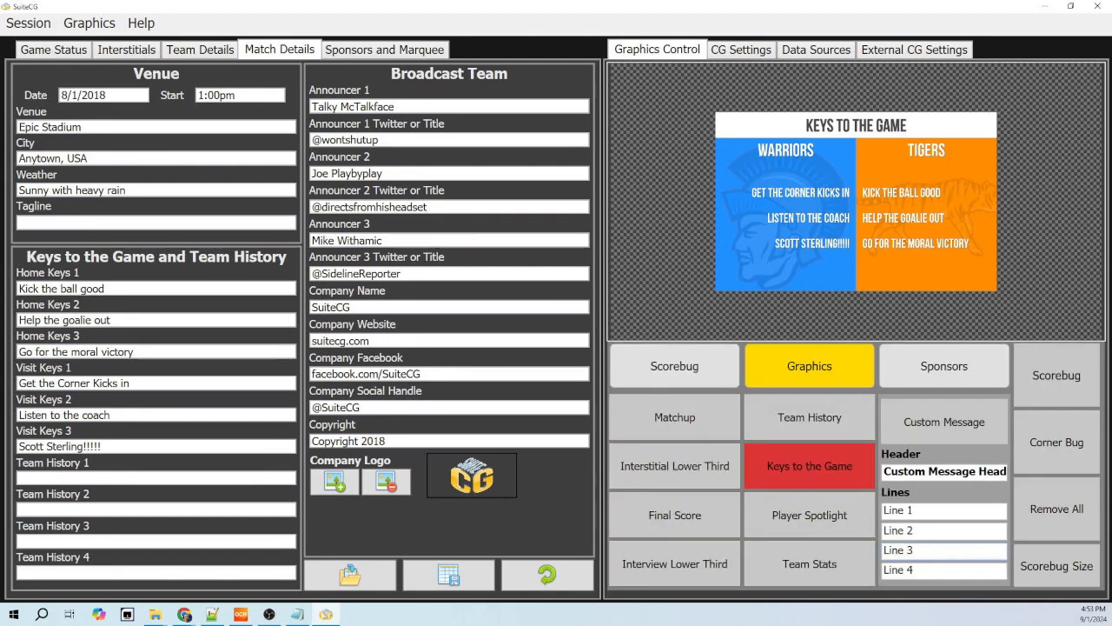
# - Put the Matchup graphic on air and set its Presented by source to Company Name and Logo
pyautogui.click(674, 417)
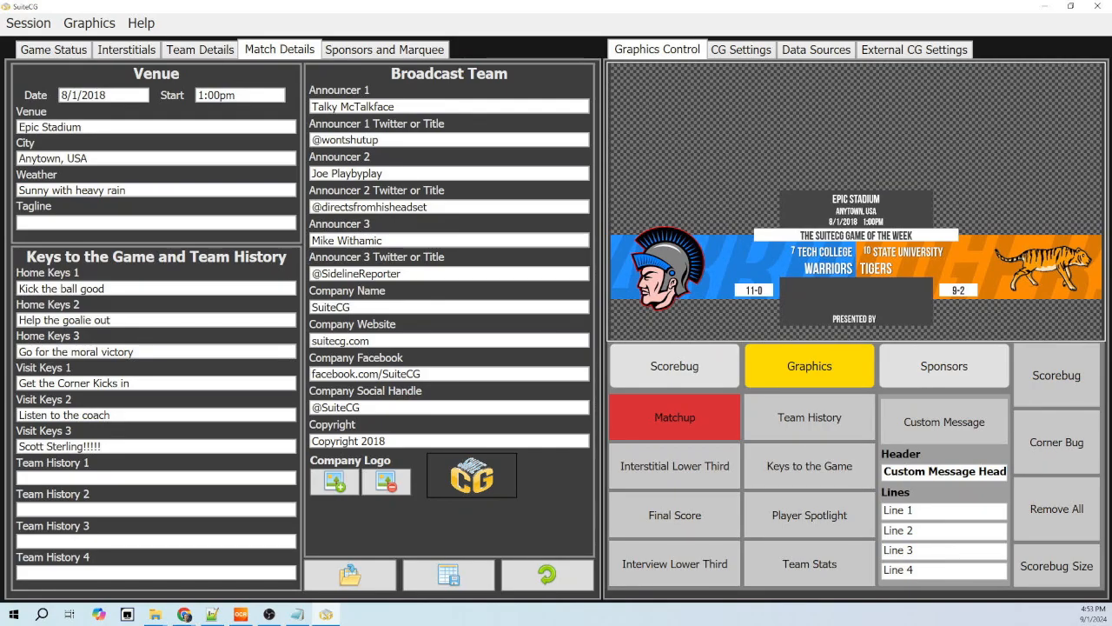
pyautogui.click(742, 430)
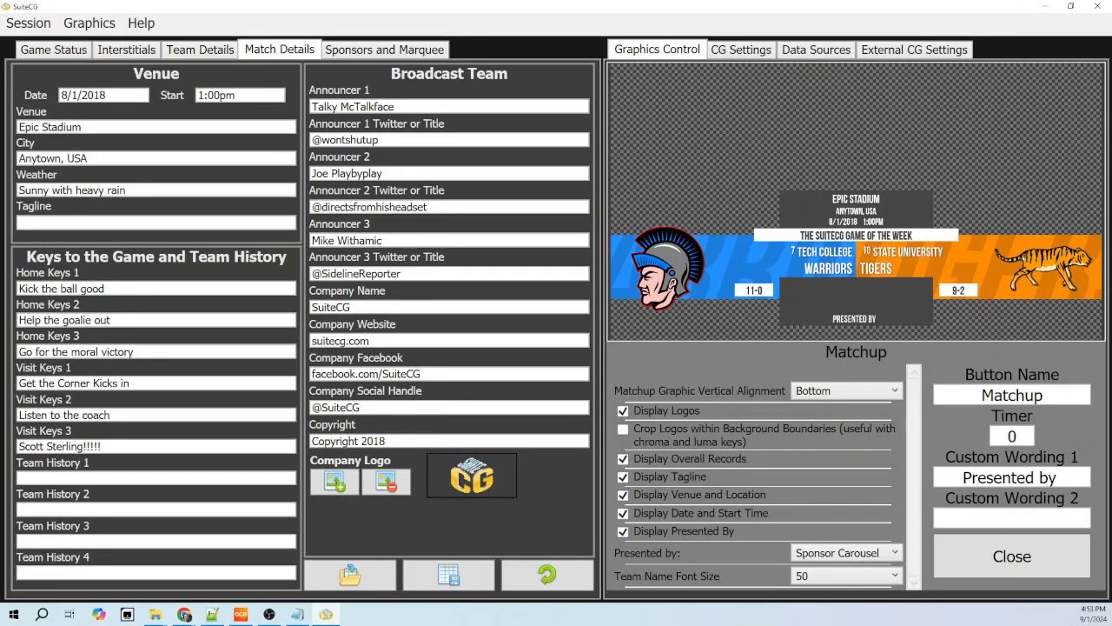
pyautogui.click(846, 553)
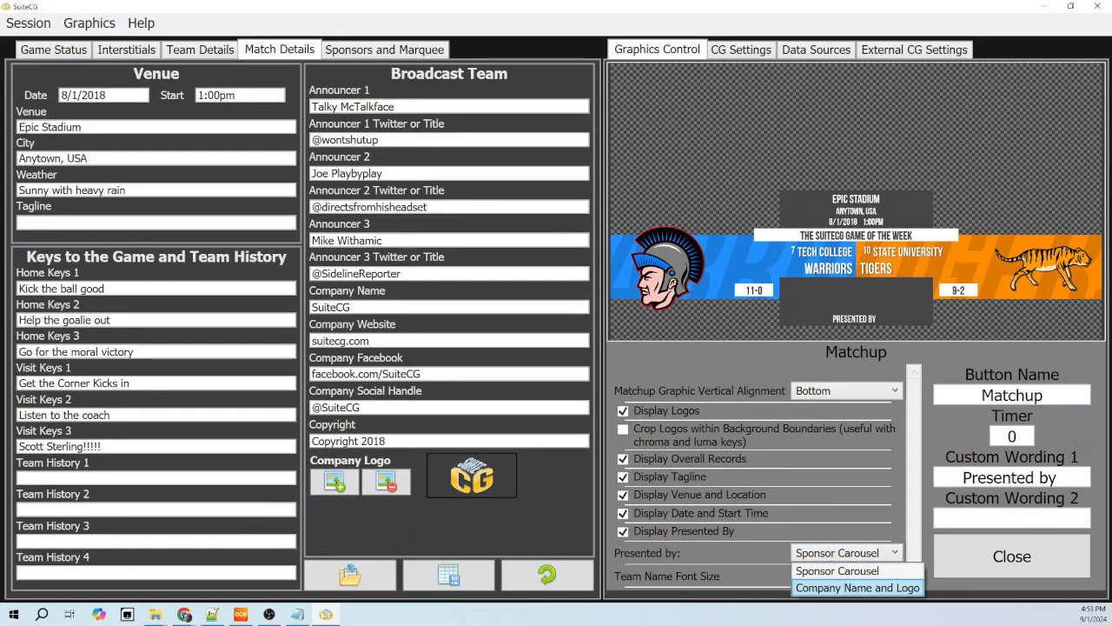
pyautogui.click(857, 588)
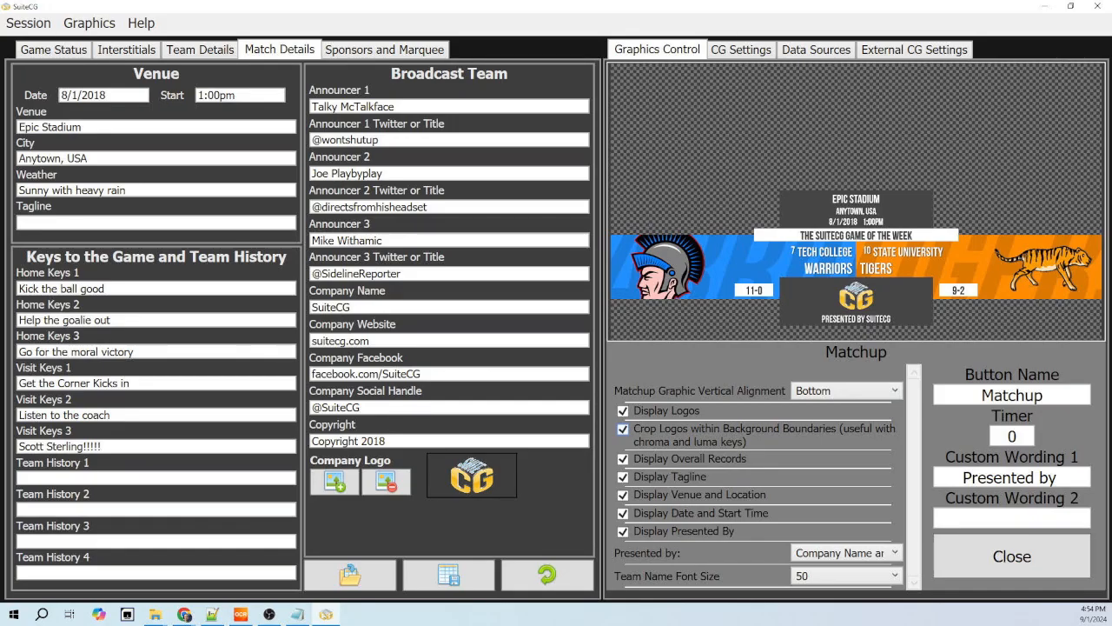
# - Turn off logo cropping in the Matchup graphic and reduce the team name font size through 48 and 42 to 40
pyautogui.click(623, 429)
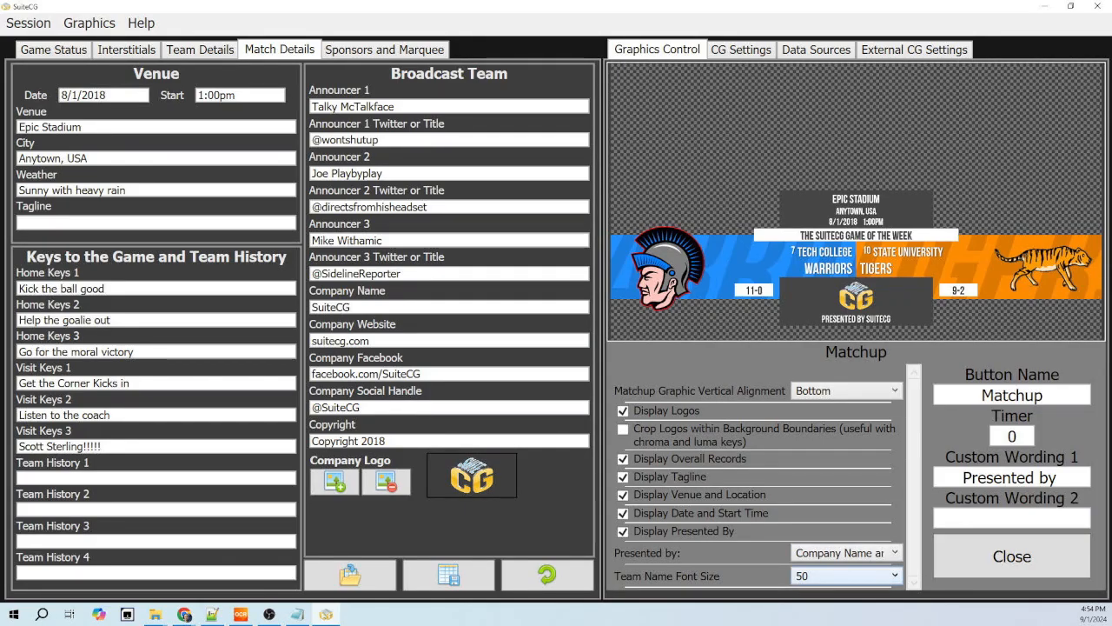
pyautogui.click(846, 576)
pyautogui.click(834, 507)
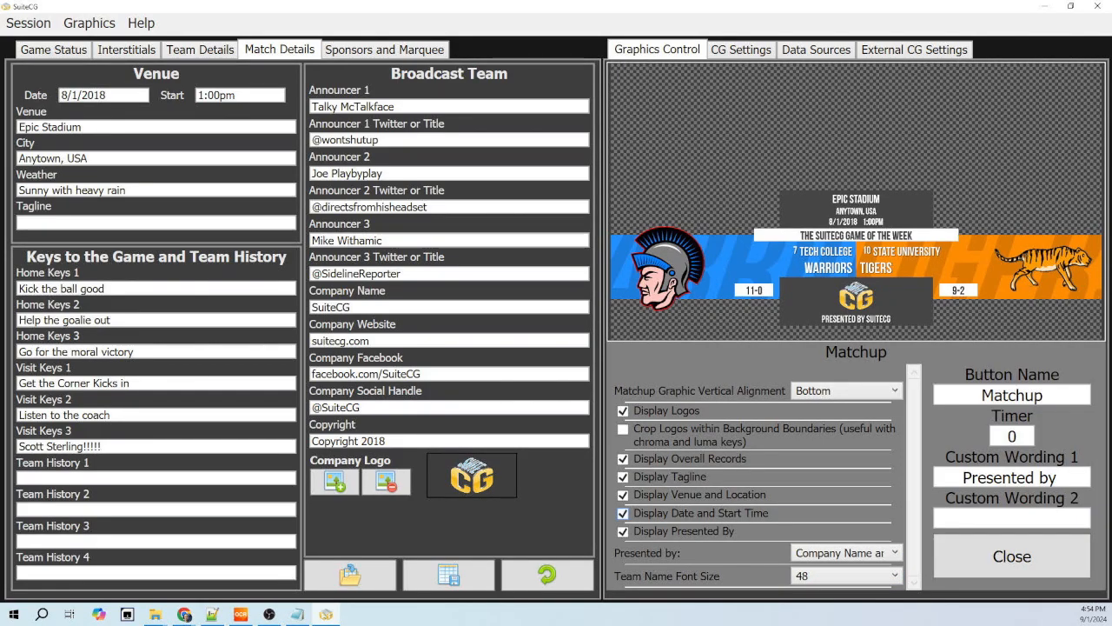
pyautogui.click(846, 576)
pyautogui.click(834, 542)
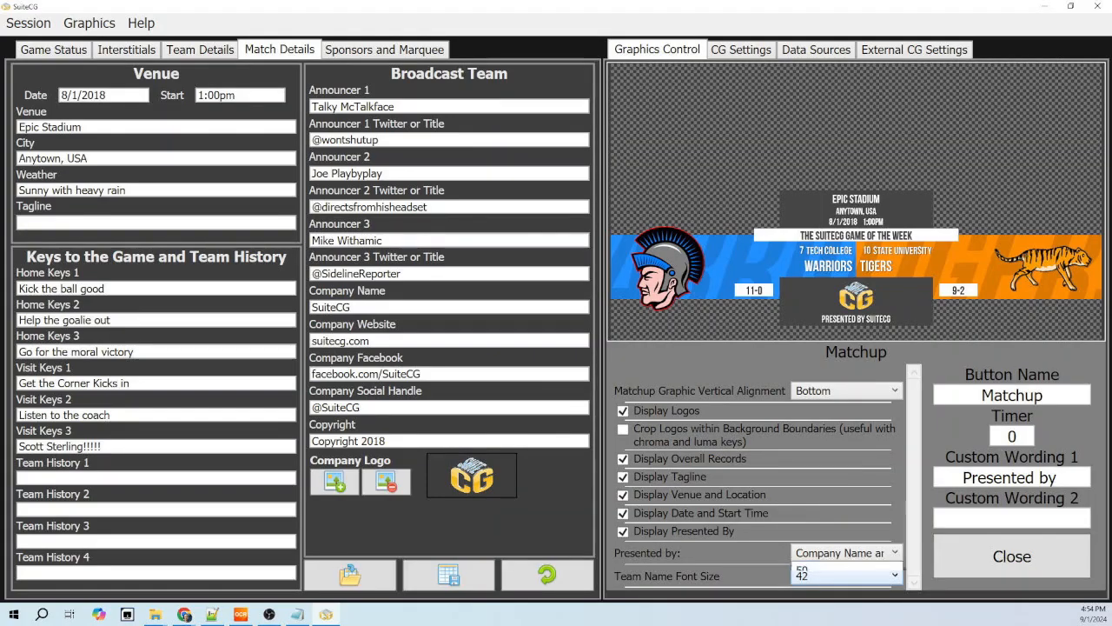
pyautogui.click(847, 576)
pyautogui.click(846, 557)
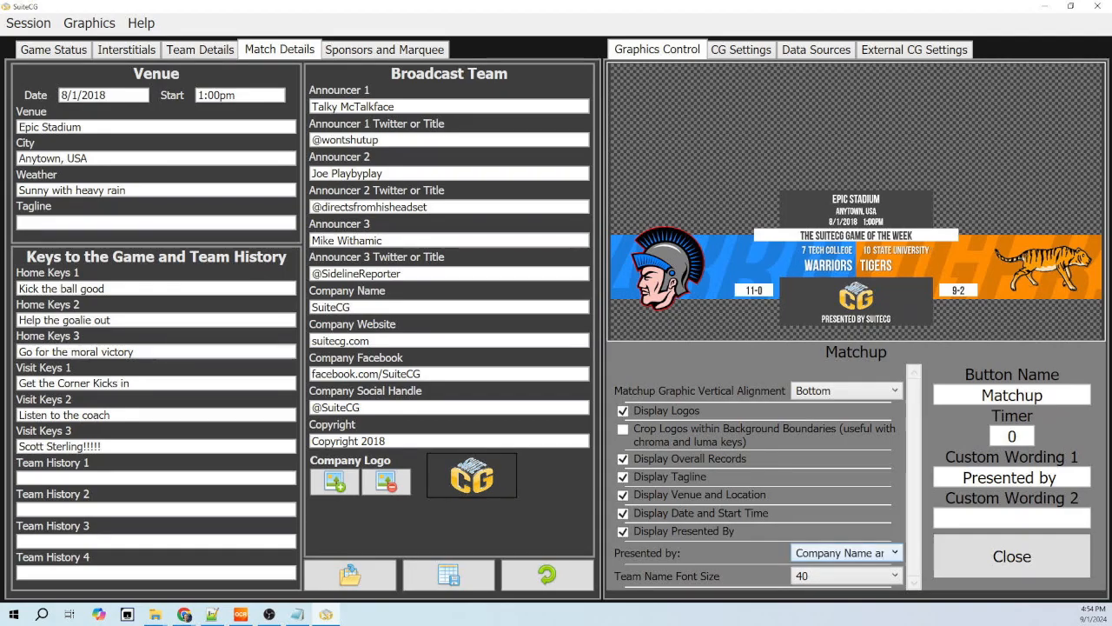
# - Set the Matchup graphic's Team Name Font Size to 50 and close its configuration
pyautogui.click(846, 575)
pyautogui.click(846, 490)
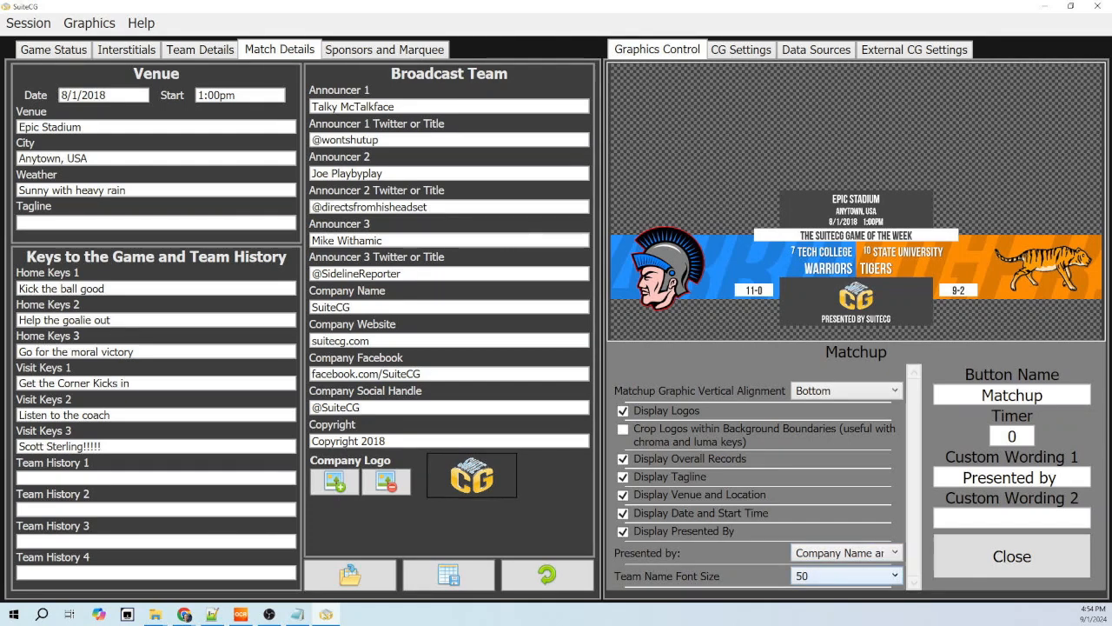
pyautogui.click(973, 552)
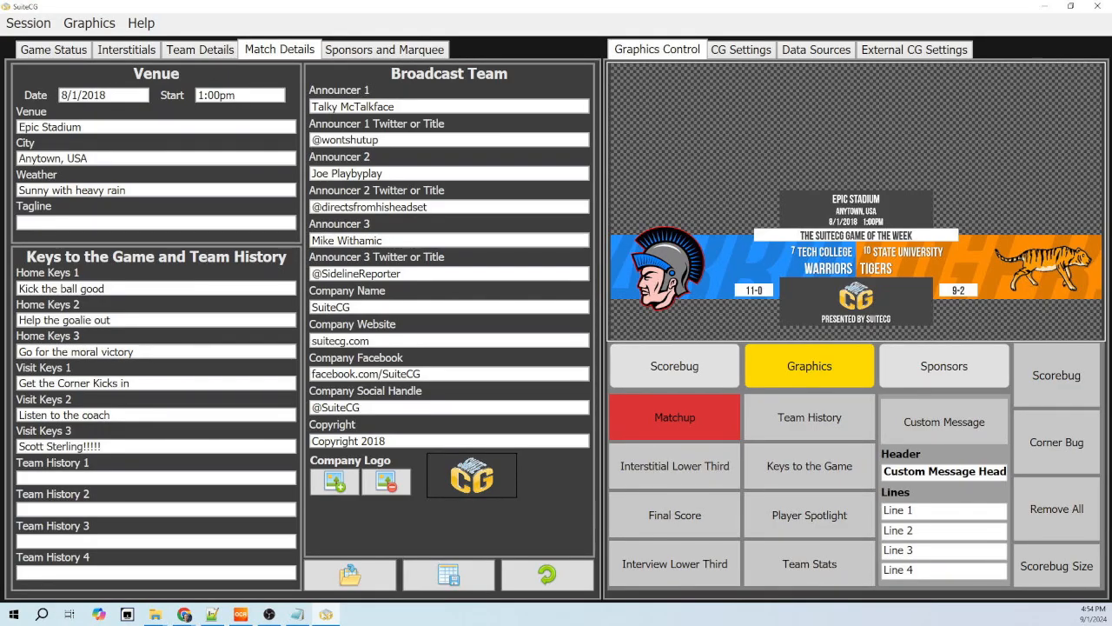
# - Put the Interview Lower Third graphic on air and select the Line 1 text in the interstitial Lower Third Text fields
pyautogui.click(683, 566)
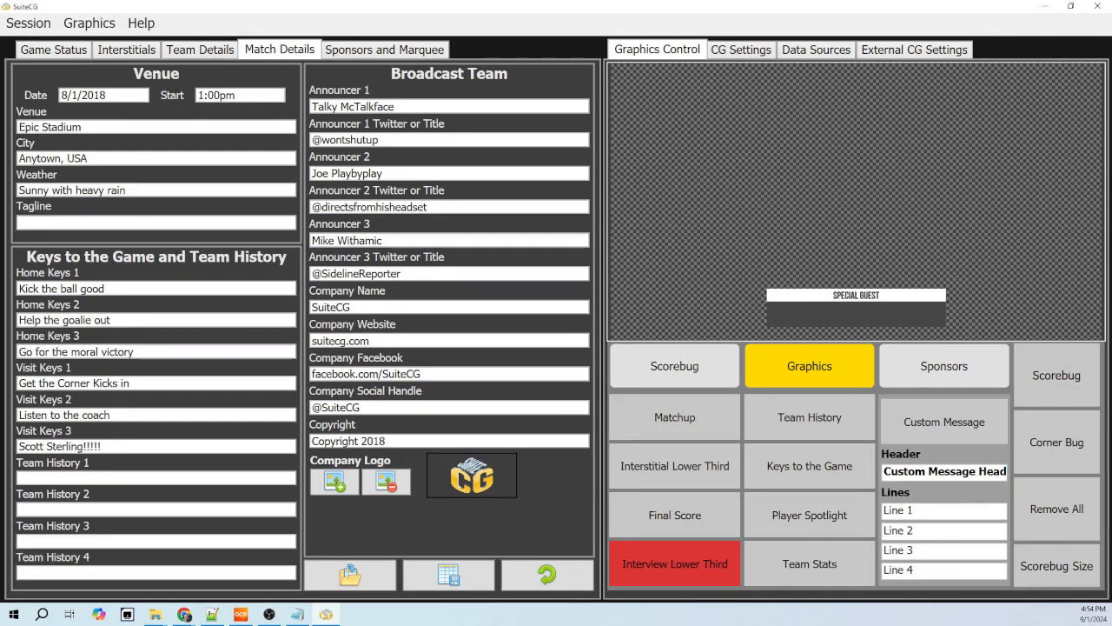
pyautogui.click(127, 49)
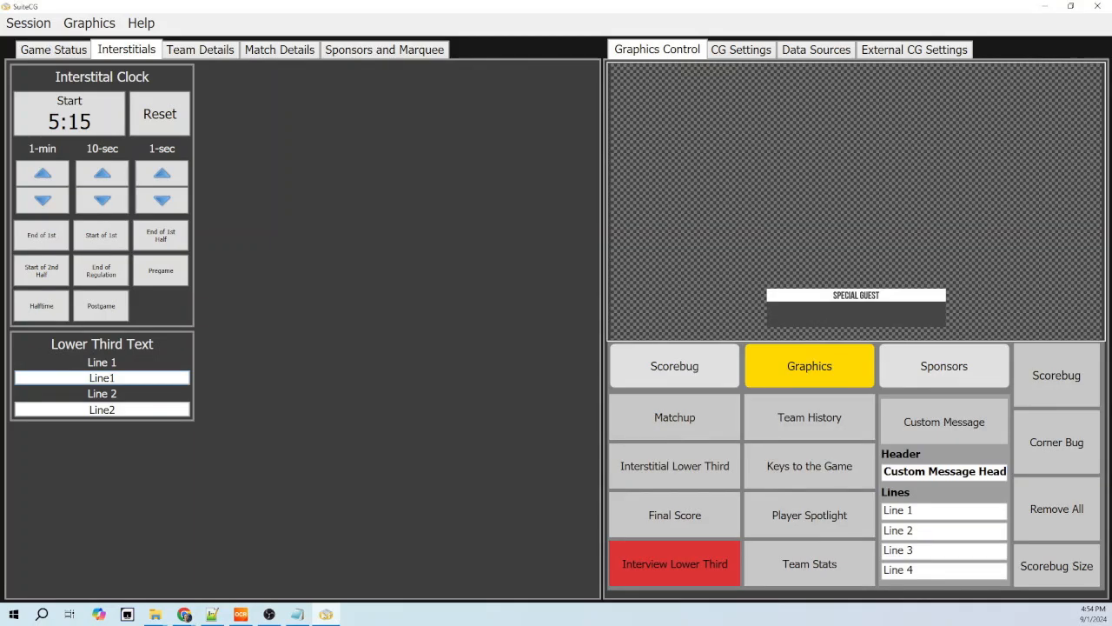
pyautogui.hotkey('ctrl', 'a')
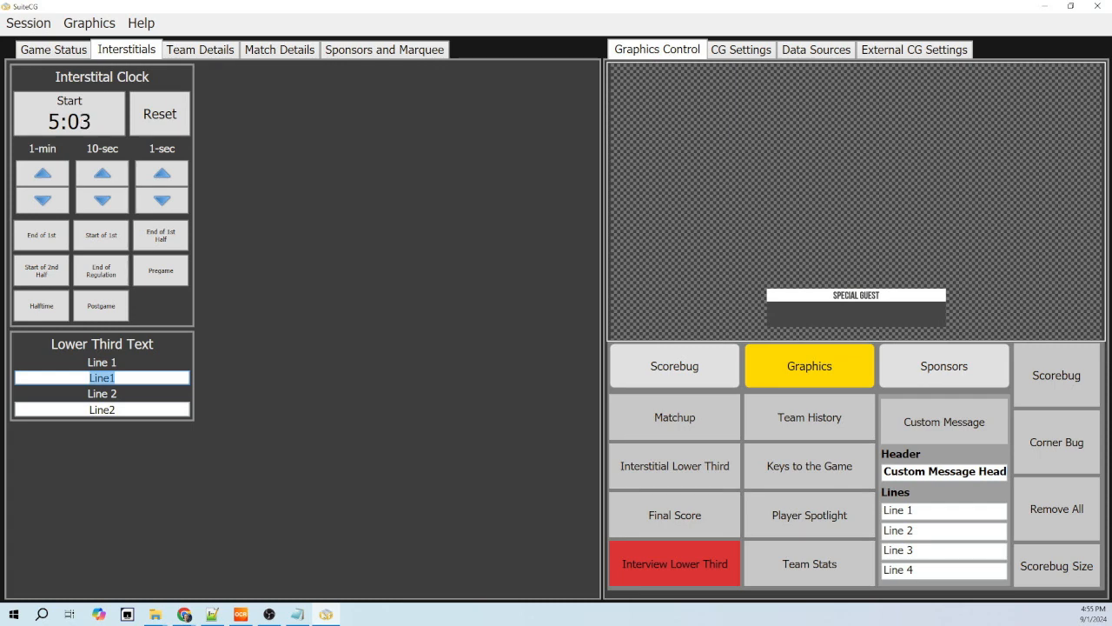
# - Open the Interview Lower Third button configuration and set the Lower Third Type to Announcer Lower Third
pyautogui.rightClick(670, 567)
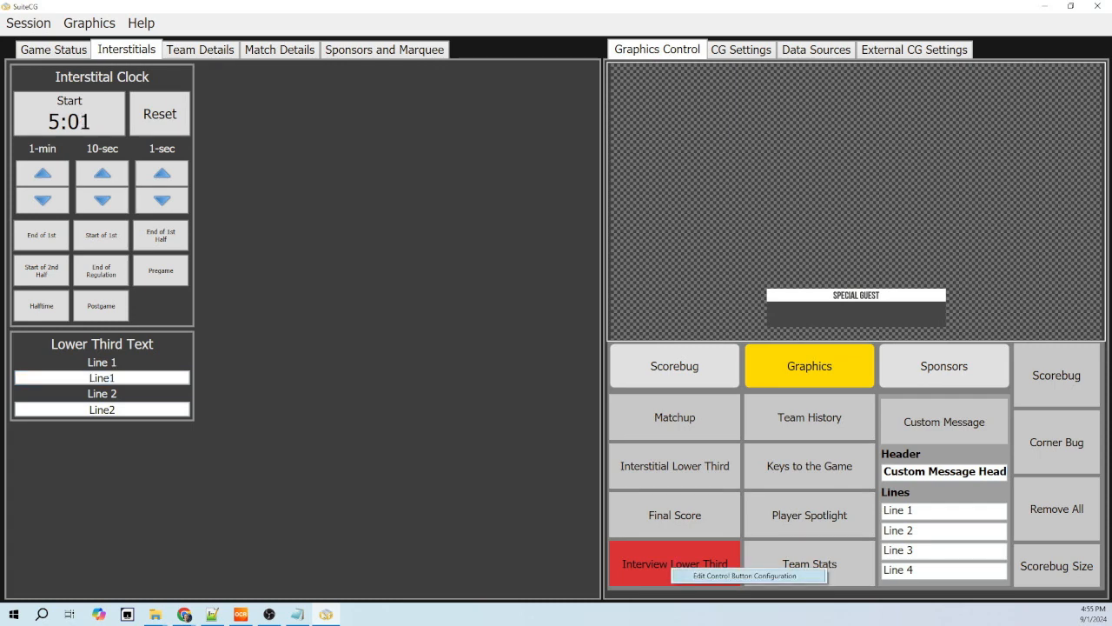
pyautogui.click(745, 575)
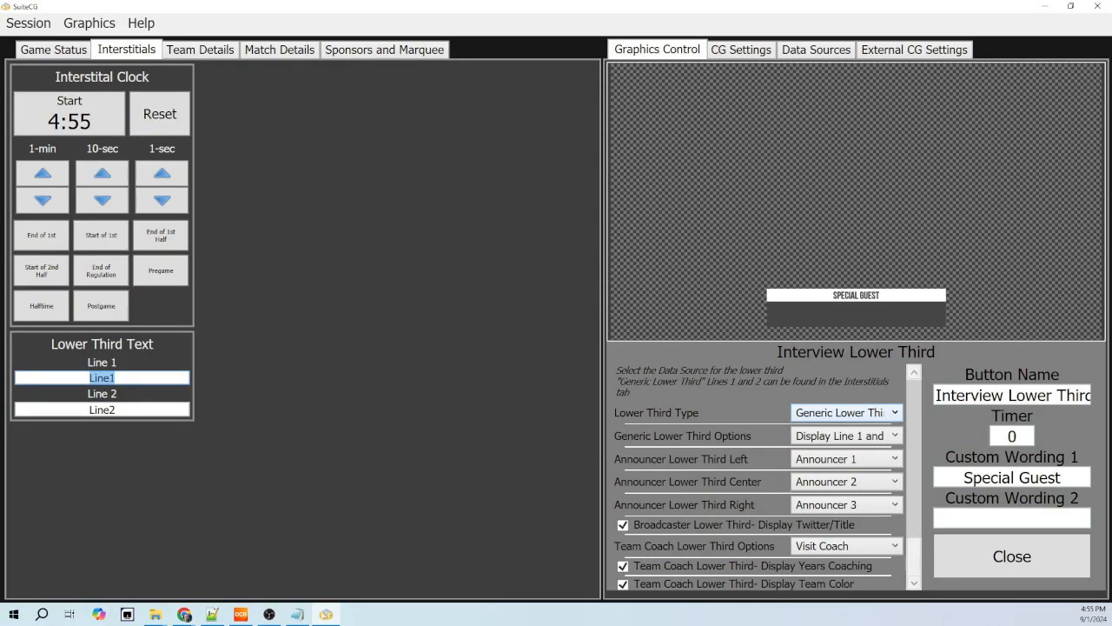
pyautogui.click(847, 412)
pyautogui.click(852, 447)
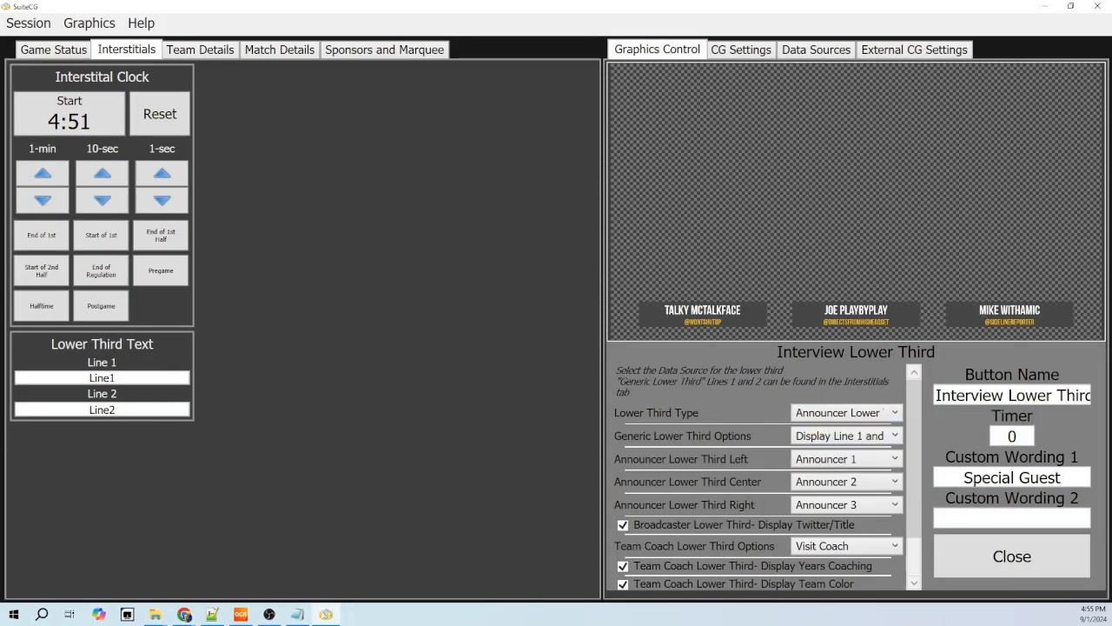
# - Preview a single-announcer lower third by setting the Center and Right announcer positions to None
pyautogui.click(847, 481)
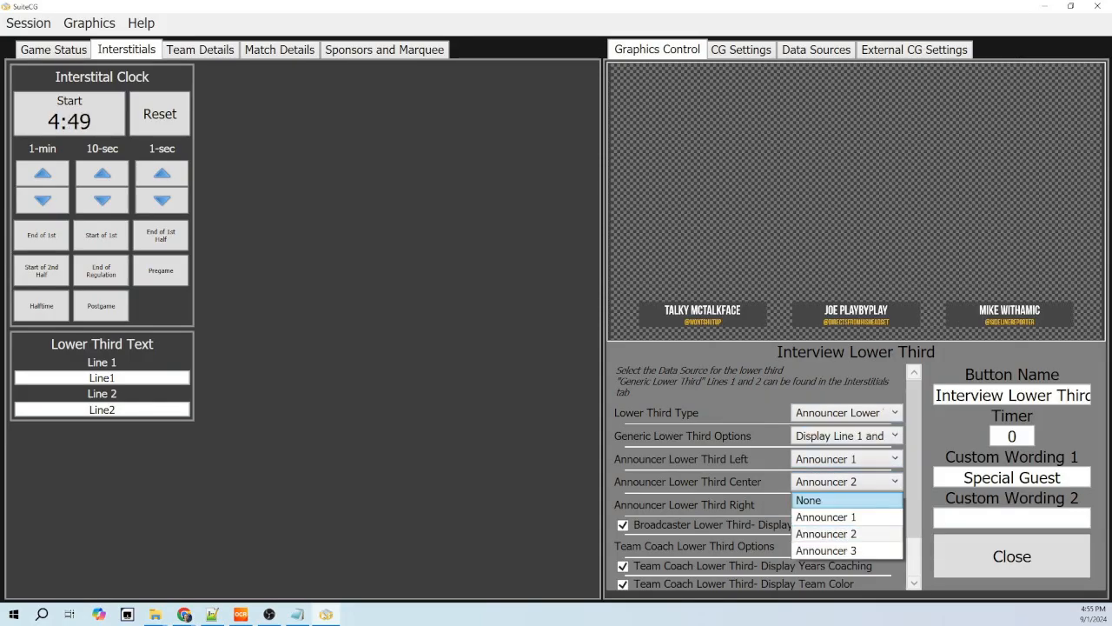
pyautogui.click(826, 498)
pyautogui.click(847, 504)
pyautogui.click(825, 522)
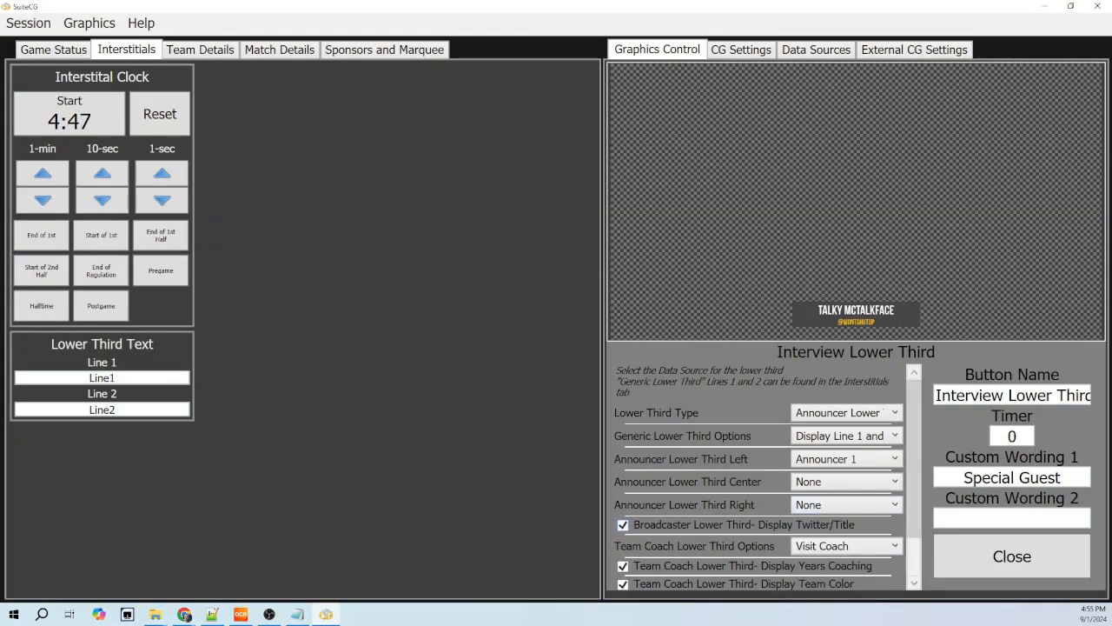
# - Preview two-announcer lower thirds in the Left and Center positions, pairing Announcers 1 and 3, 1 and 2, and finally 2 and 3
pyautogui.click(847, 481)
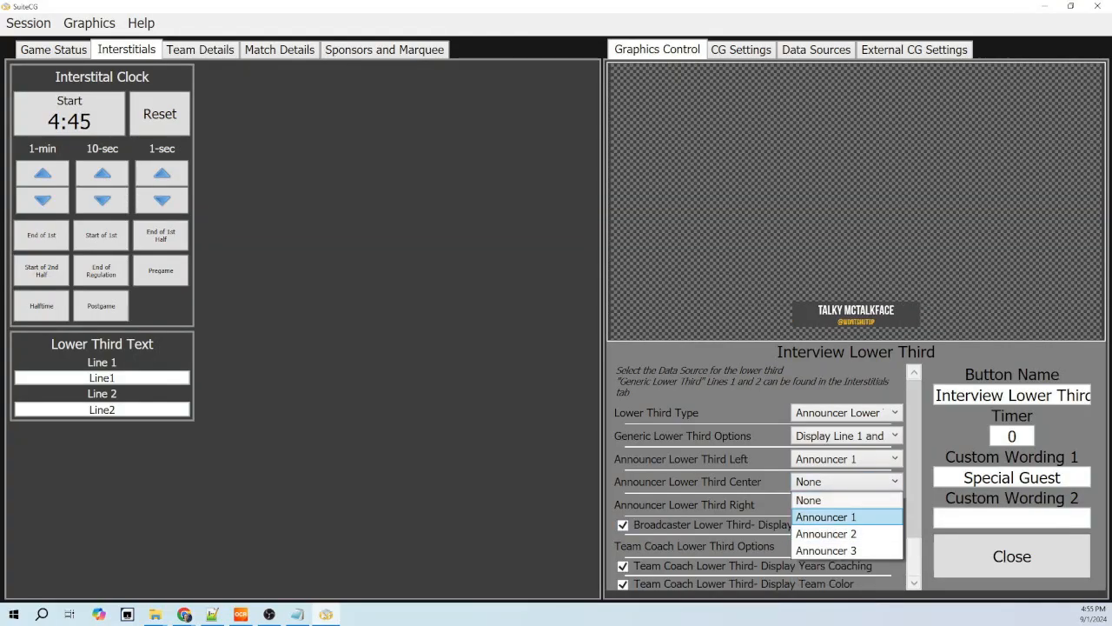
pyautogui.click(825, 550)
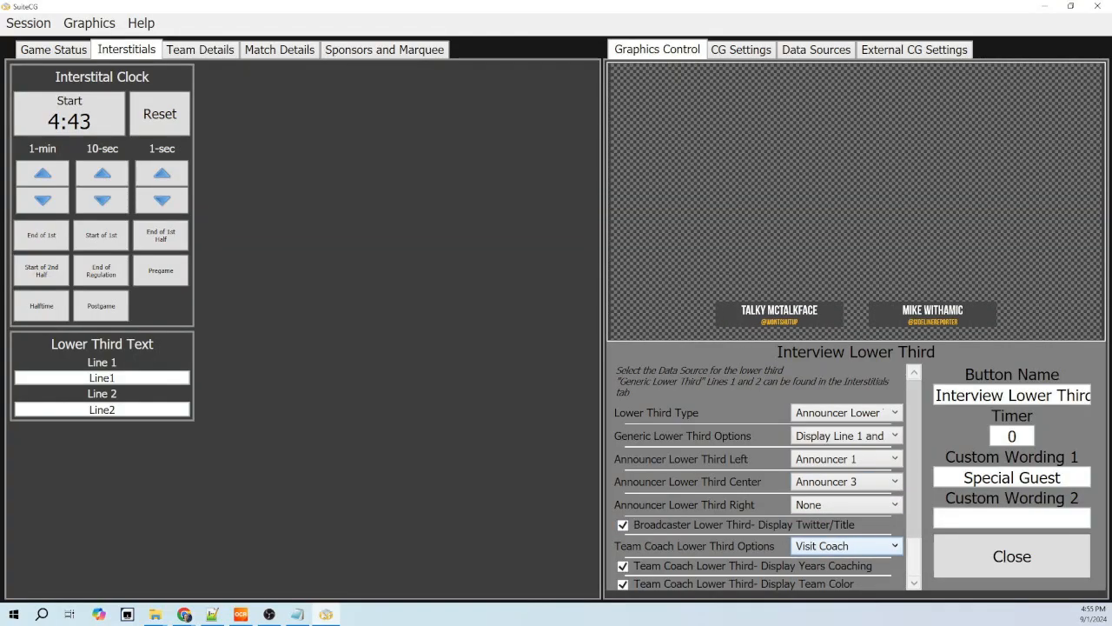
pyautogui.click(847, 482)
pyautogui.click(825, 531)
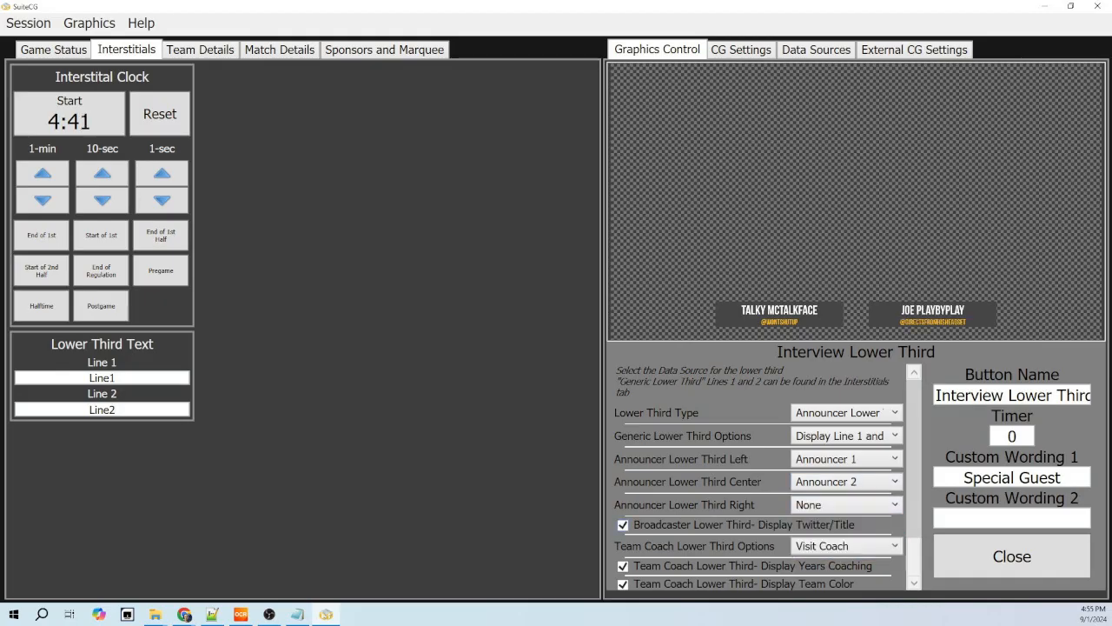
pyautogui.click(847, 458)
pyautogui.click(825, 510)
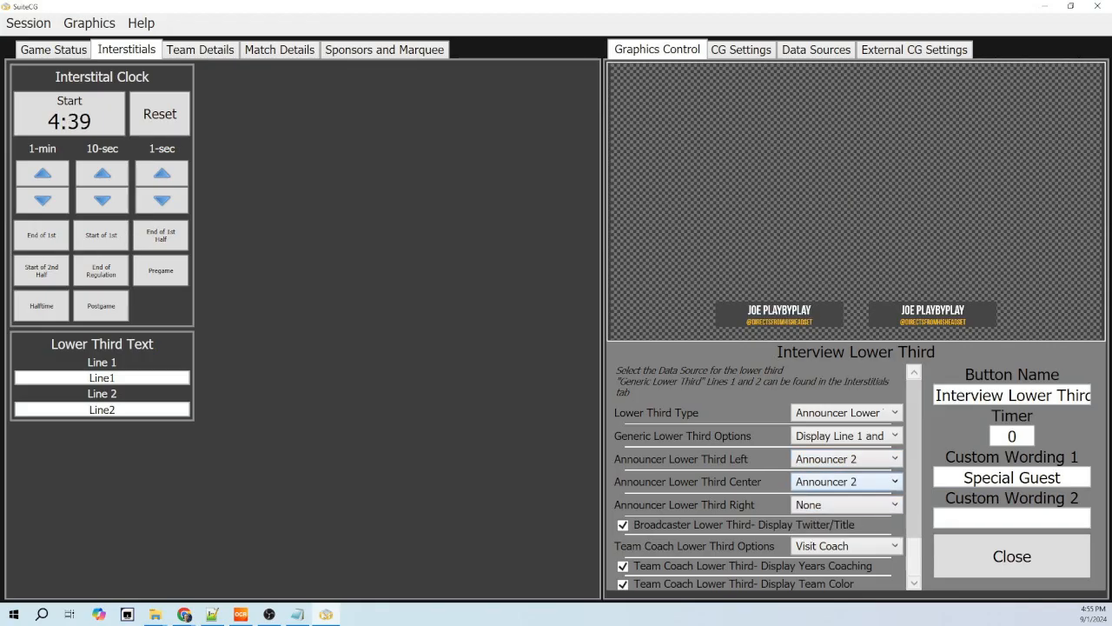
pyautogui.click(847, 482)
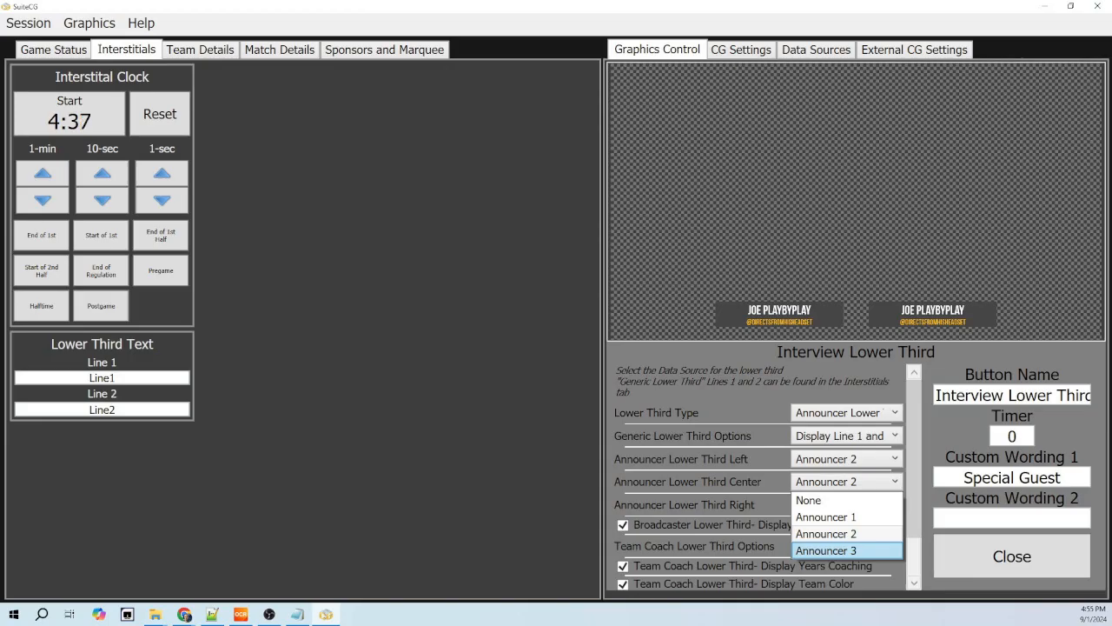
pyautogui.click(826, 550)
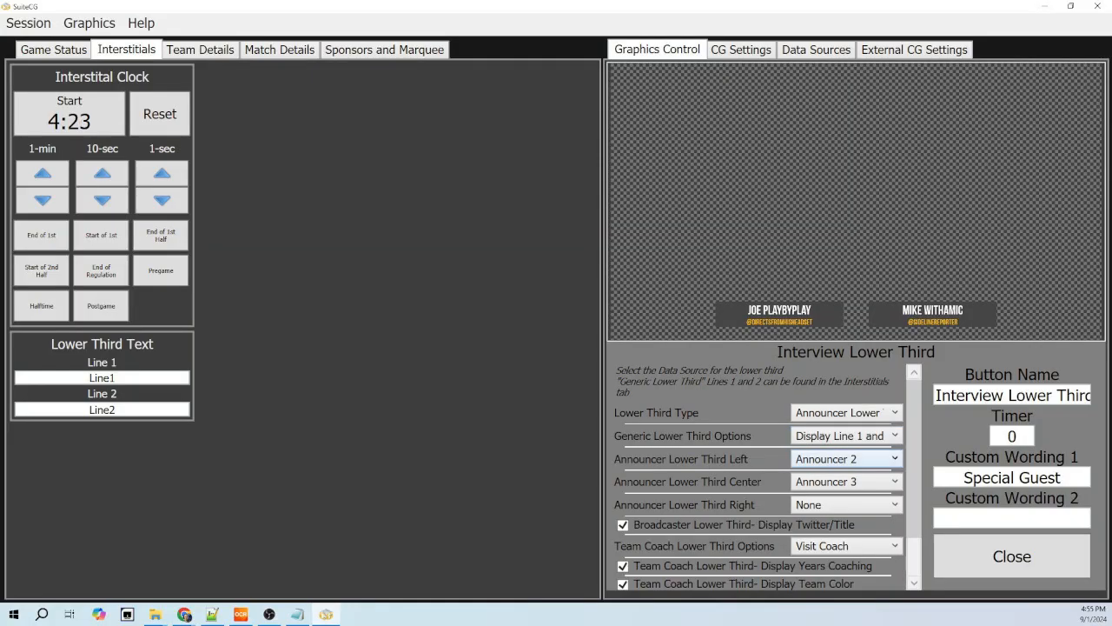
# - Restore the announcer lower third positions to Announcer 1 for Left, Announcer 2 for Center and Announcer 3 for Right
pyautogui.click(843, 459)
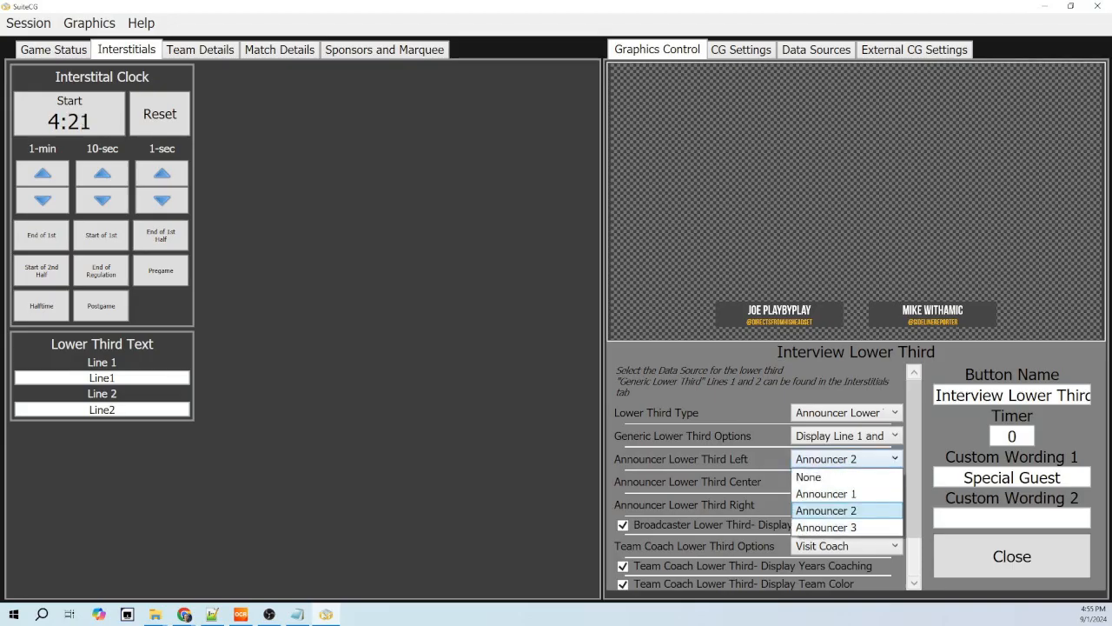
pyautogui.click(834, 493)
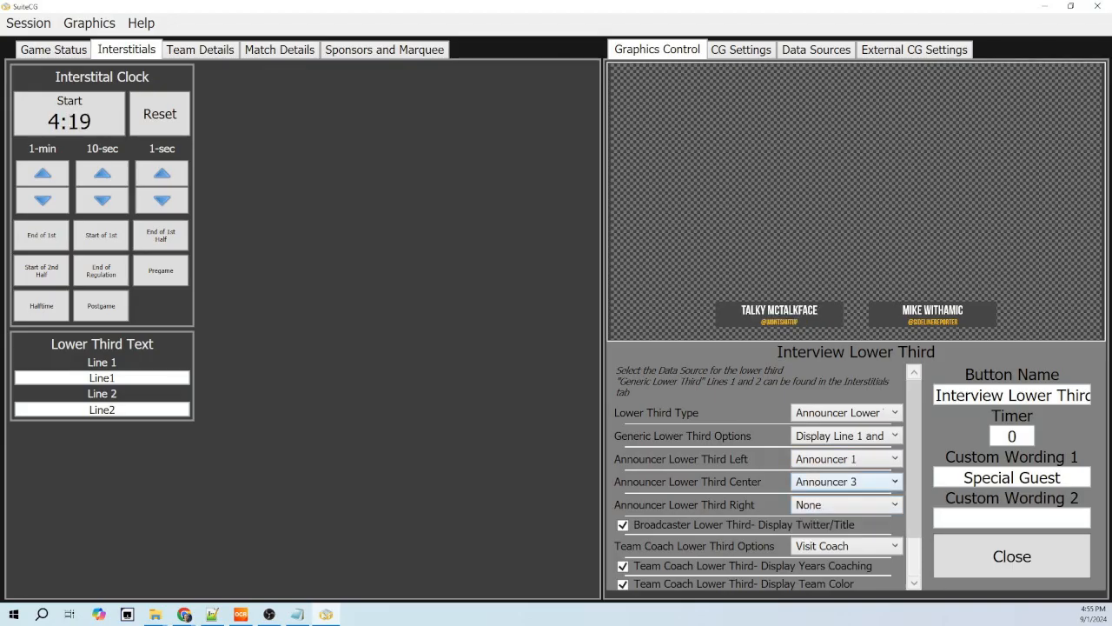
pyautogui.click(843, 482)
pyautogui.click(834, 530)
pyautogui.click(842, 504)
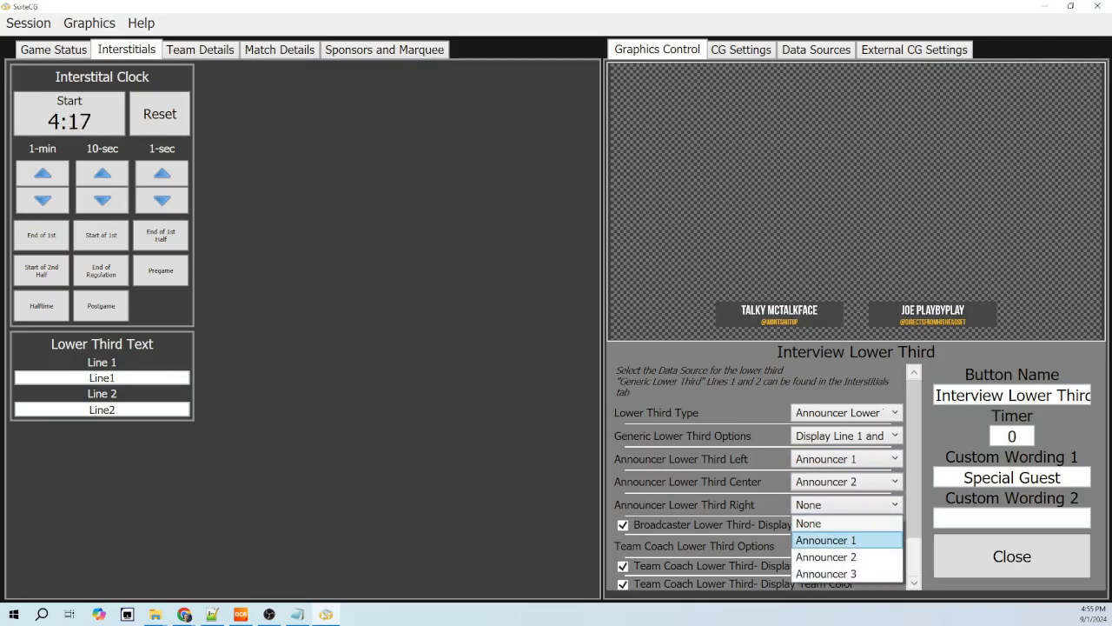
pyautogui.click(834, 569)
# - Change the Lower Third Type to Team Coach Lower Third and set its coach option to Home Coach
pyautogui.click(843, 413)
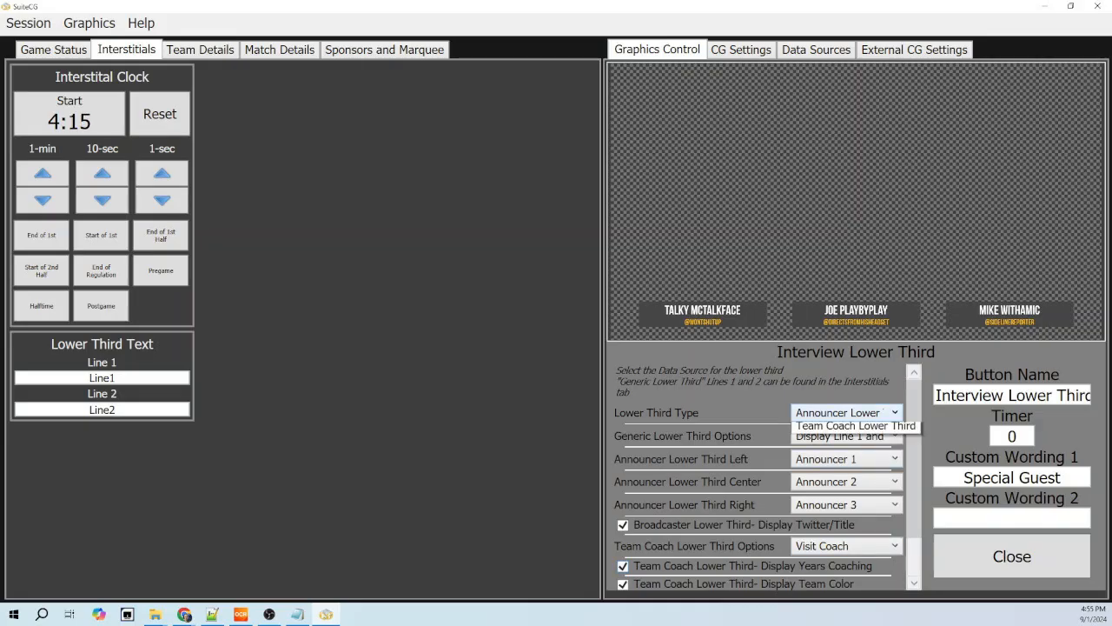
pyautogui.click(856, 464)
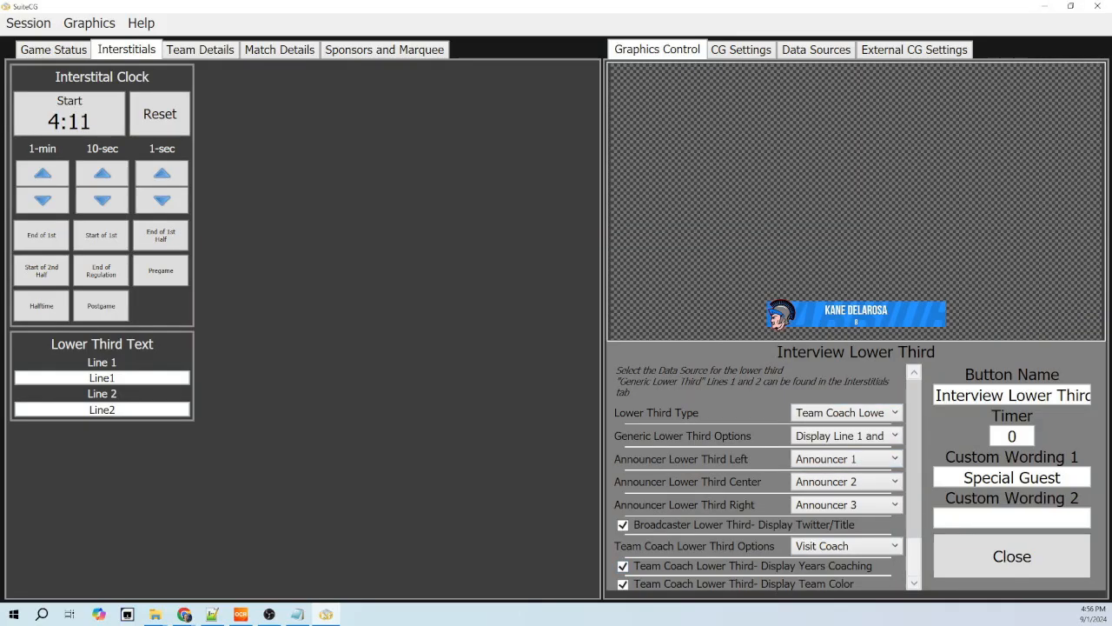
pyautogui.scroll(-1, 758, 476)
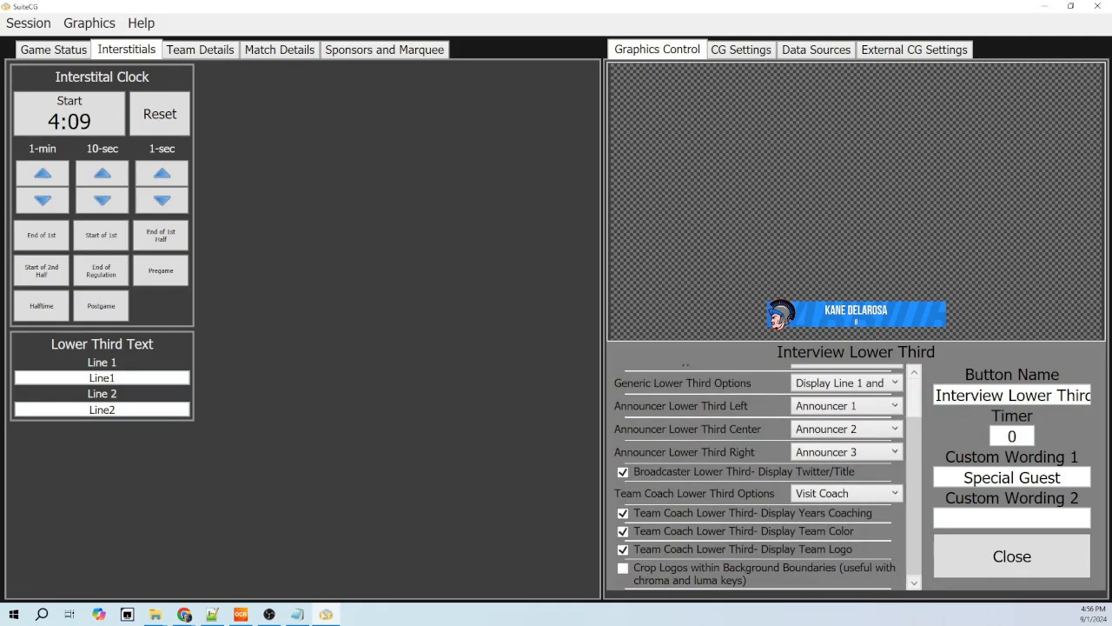
pyautogui.click(845, 493)
pyautogui.click(821, 510)
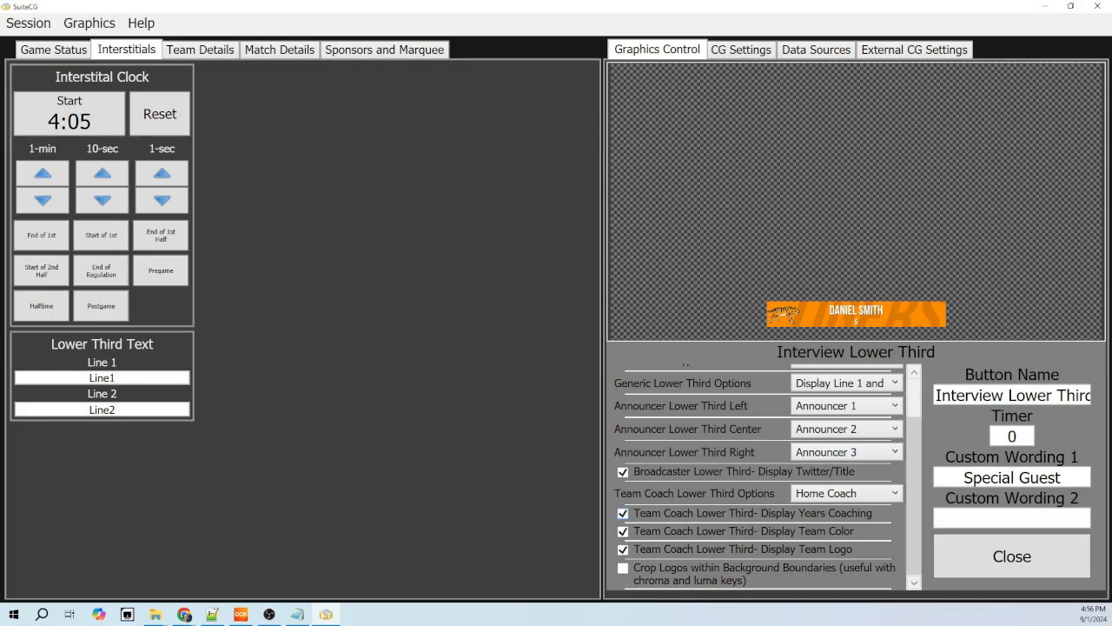
# - Set the Home Team's Years Coaching to 5th Year in the team details
pyautogui.click(200, 50)
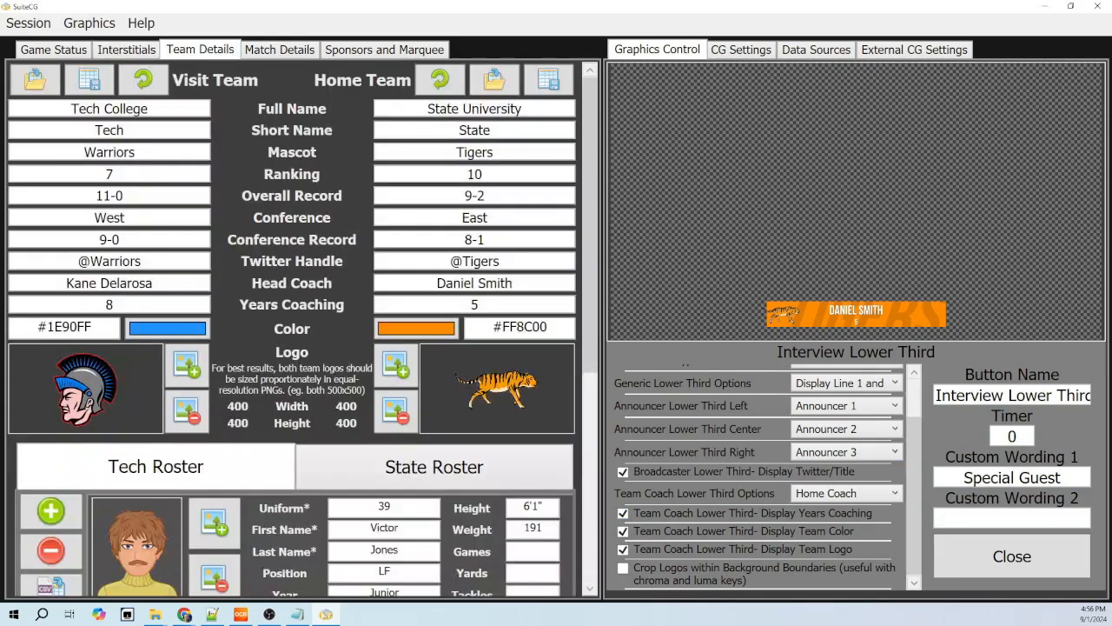
pyautogui.doubleClick(109, 305)
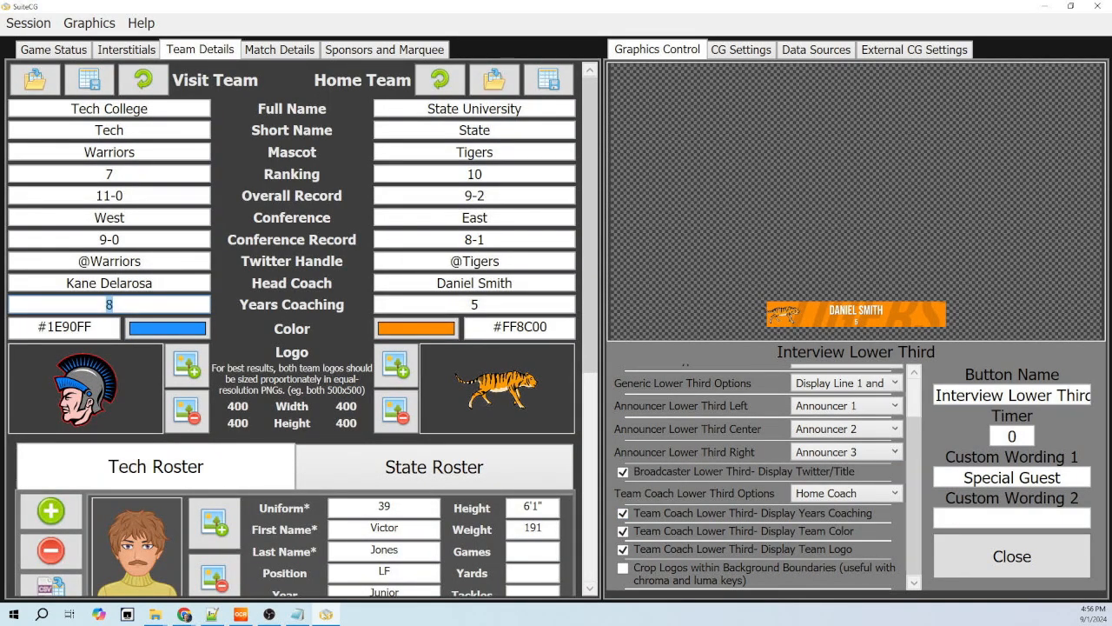
pyautogui.click(113, 305)
pyautogui.click(480, 305)
pyautogui.write('t')
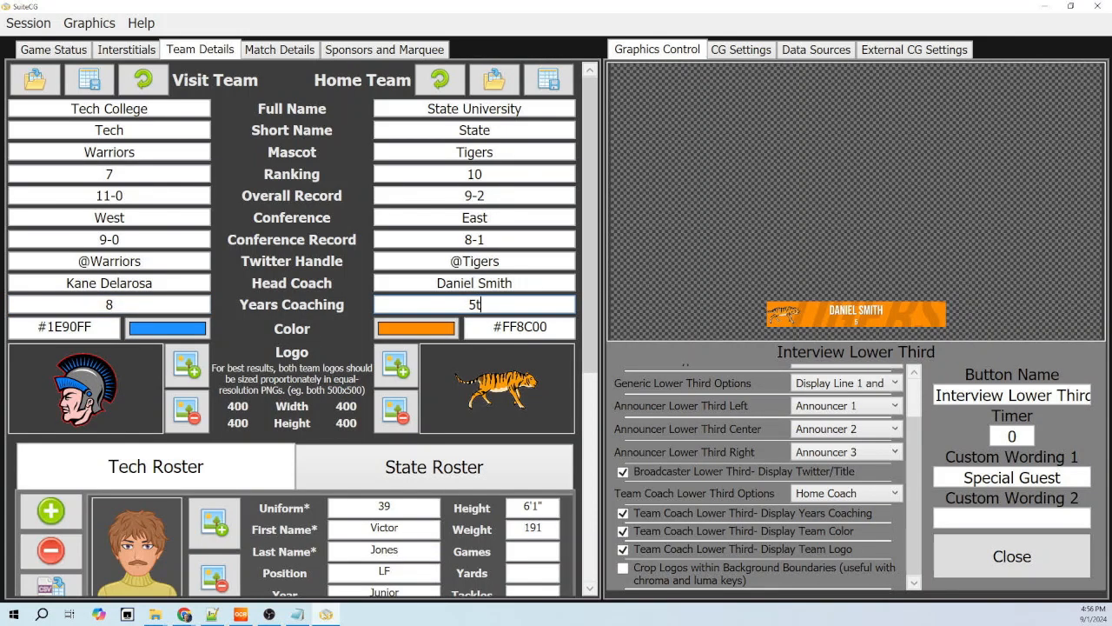
pyautogui.write('h Year')
pyautogui.press('Tab')
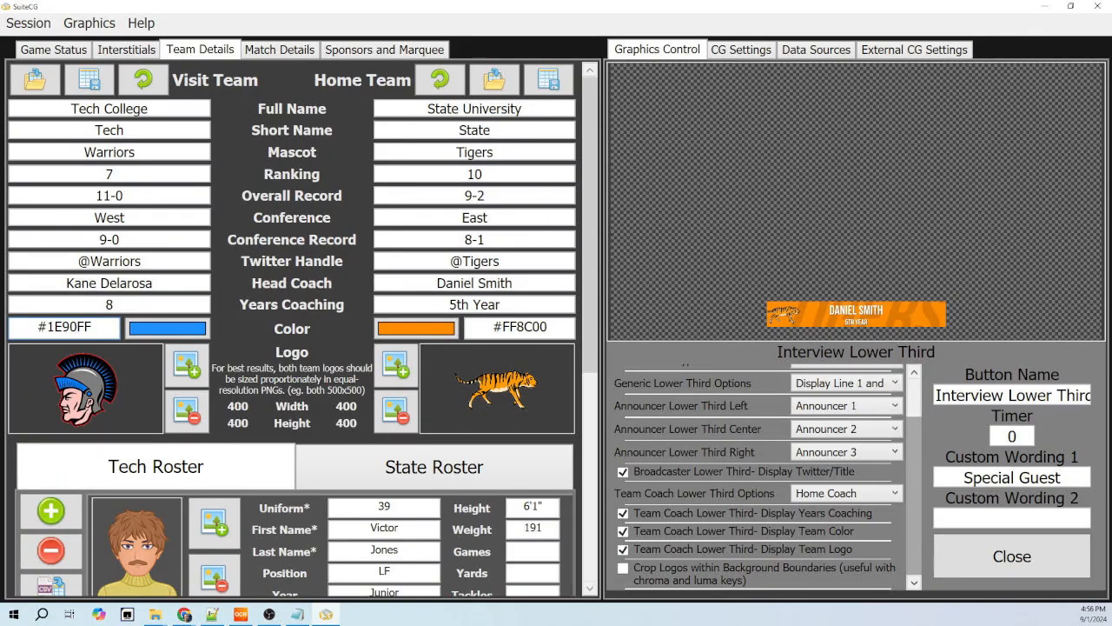
# - Preview the coach lower third without years coaching, then without team color and logo, and turn all three options back on
pyautogui.scroll(2, 847, 434)
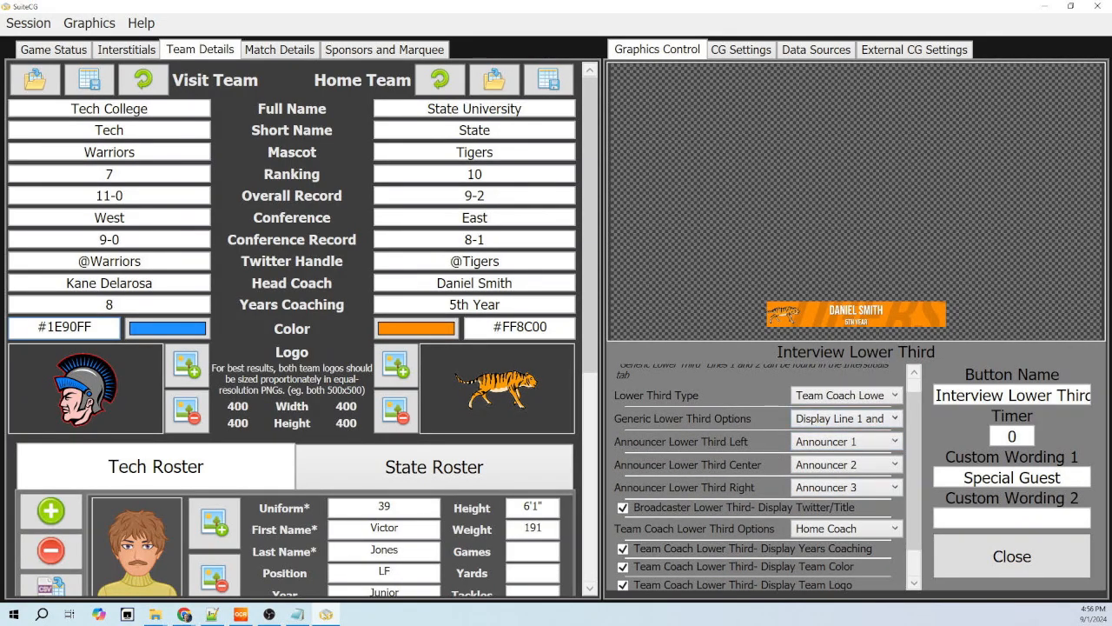
pyautogui.scroll(-2, 760, 469)
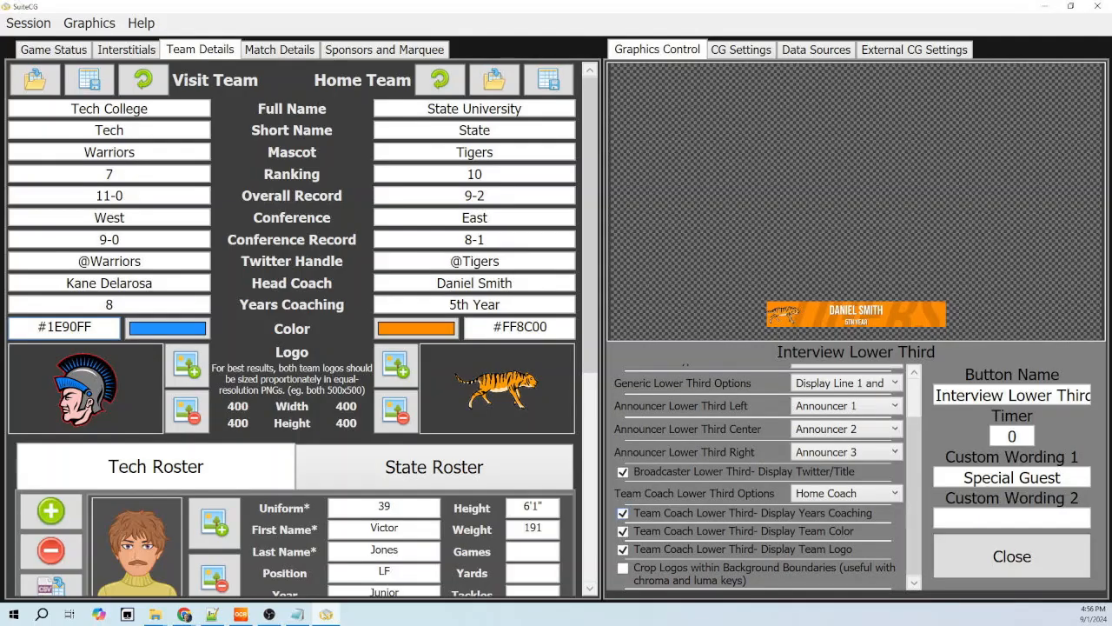
pyautogui.click(623, 514)
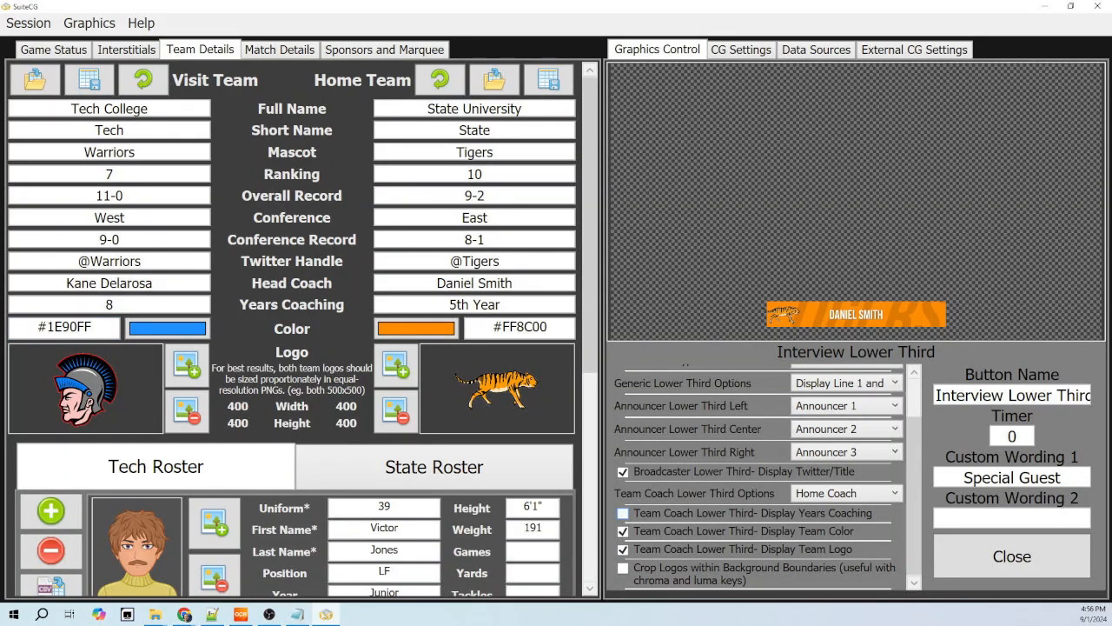
pyautogui.click(623, 513)
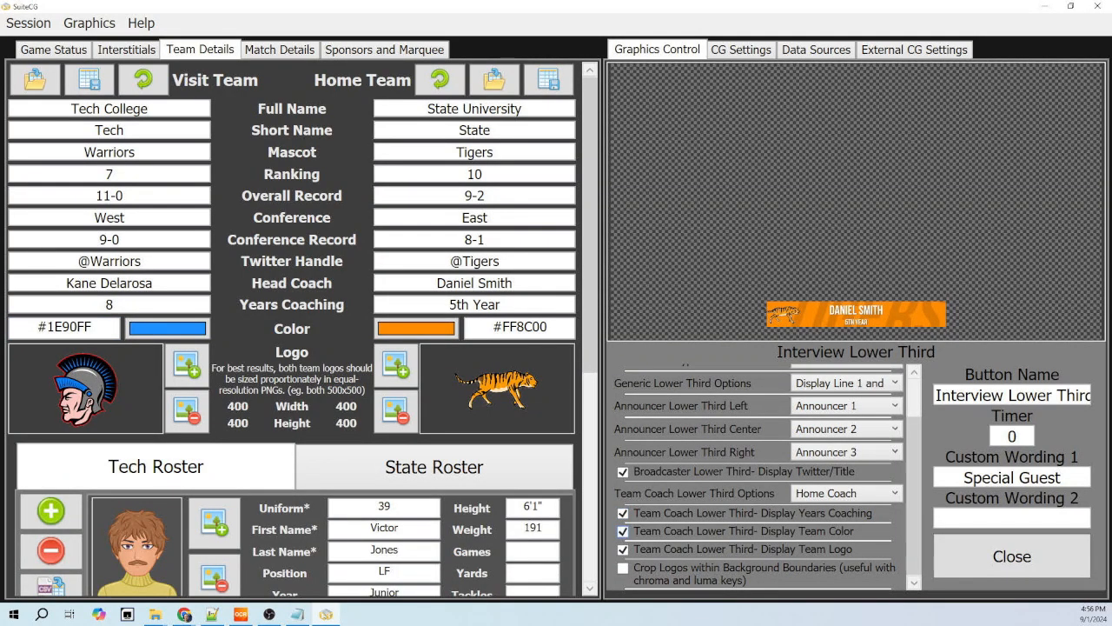
pyautogui.click(623, 531)
pyautogui.click(623, 549)
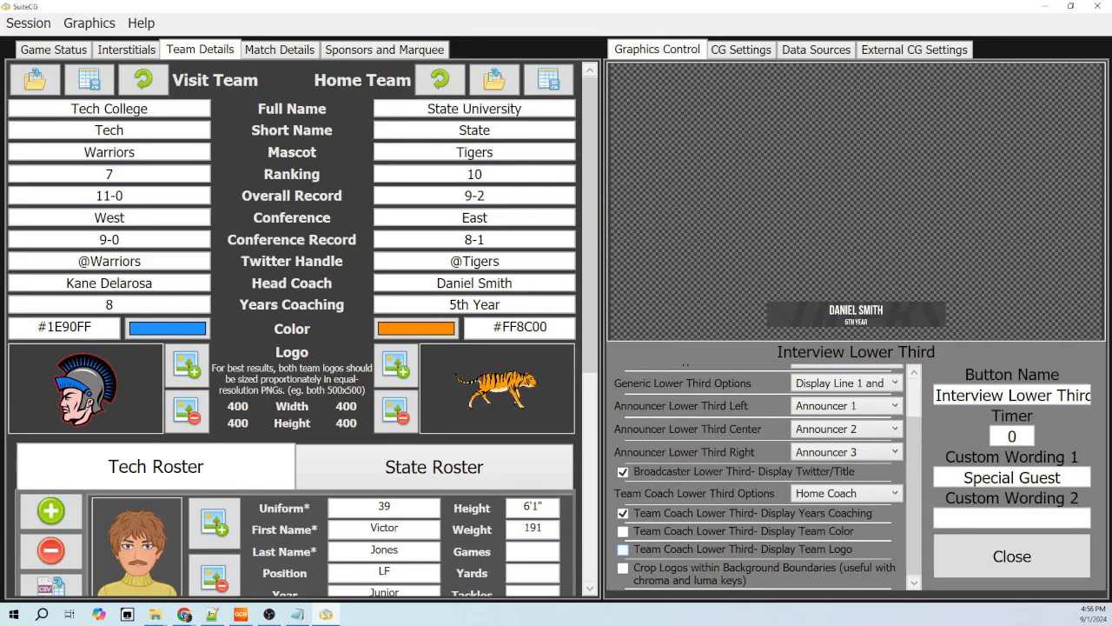
pyautogui.click(623, 549)
pyautogui.click(622, 531)
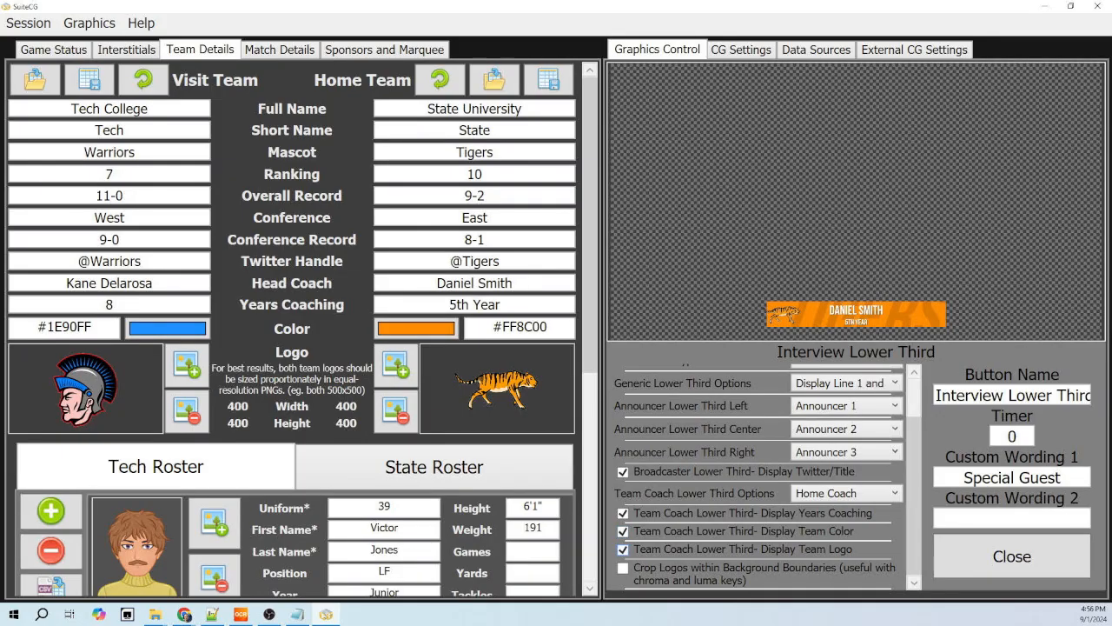
# - Close the Interview Lower Third configuration and put the scorebug on air with the Scorebug and Game Status controls displayed
pyautogui.click(1012, 556)
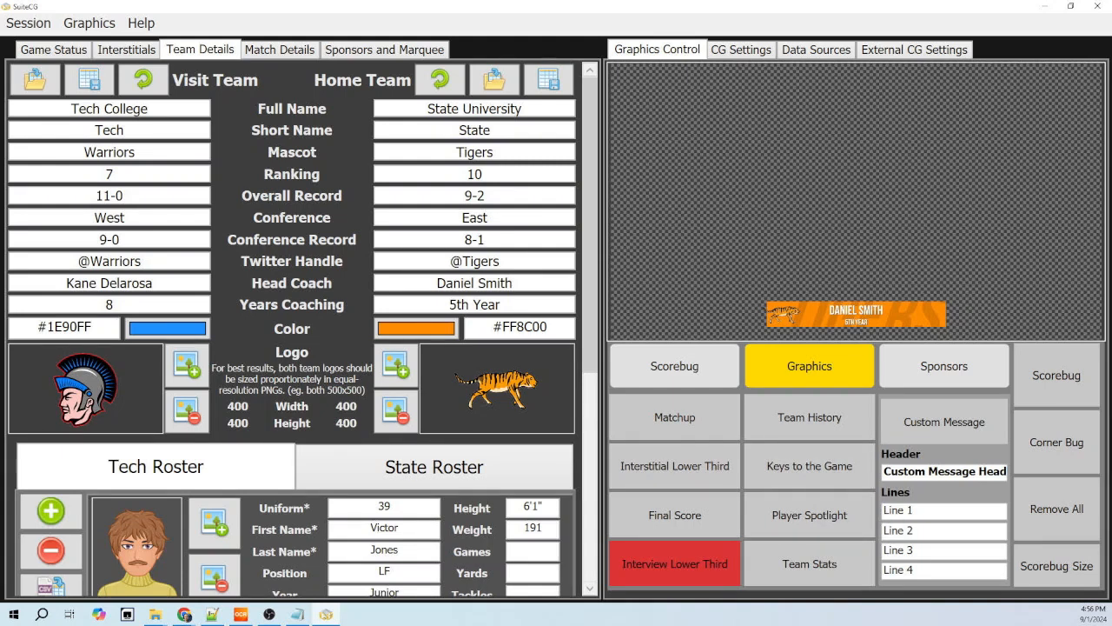
pyautogui.click(674, 366)
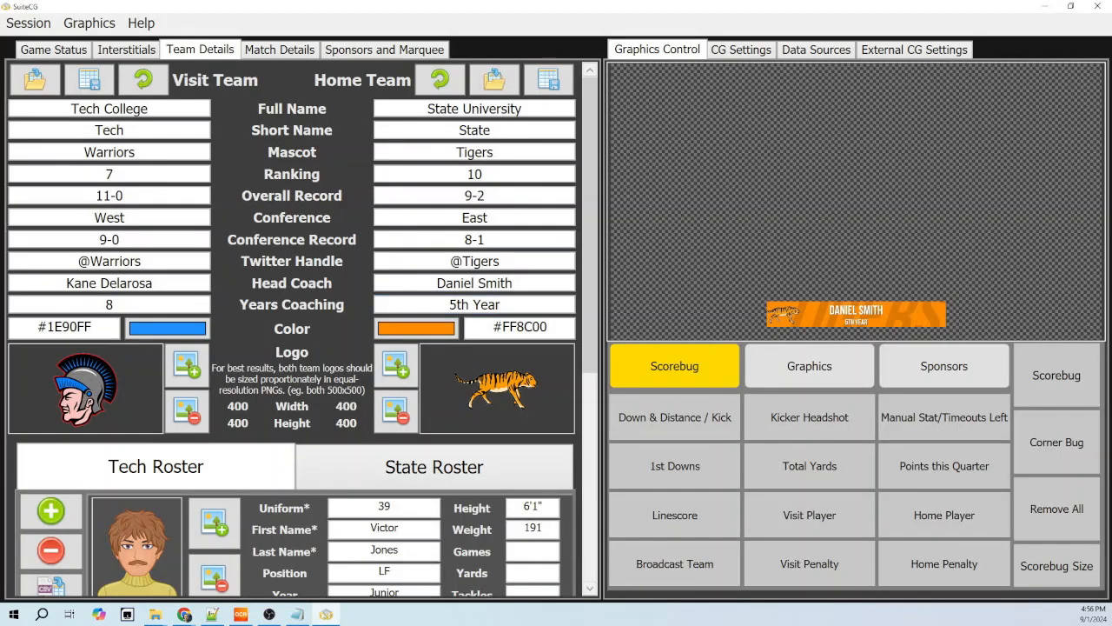
pyautogui.click(53, 50)
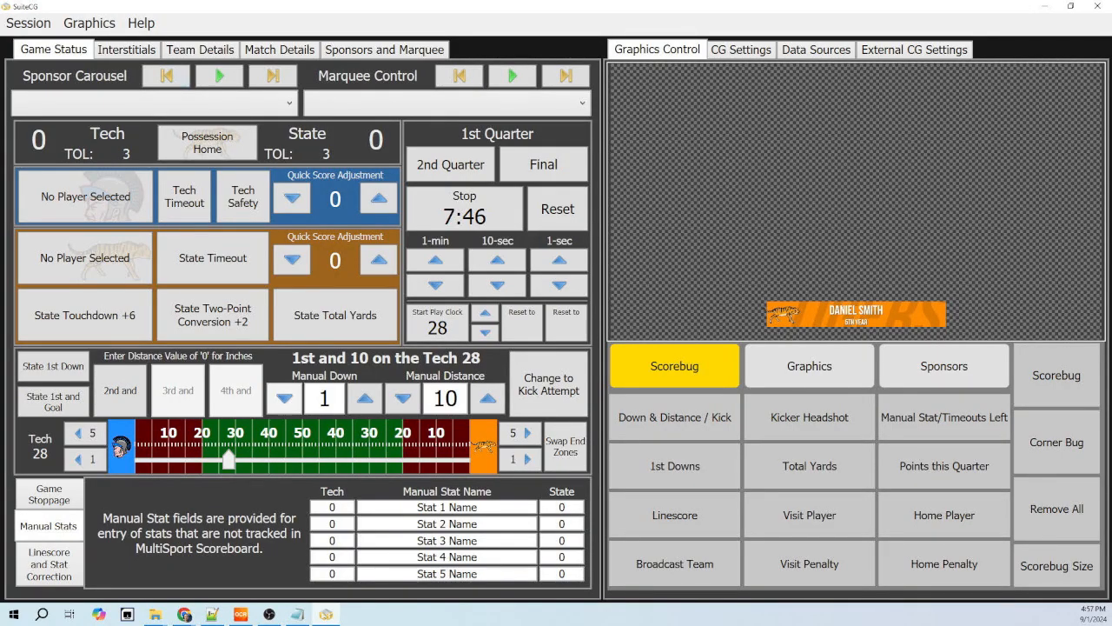
pyautogui.click(1056, 375)
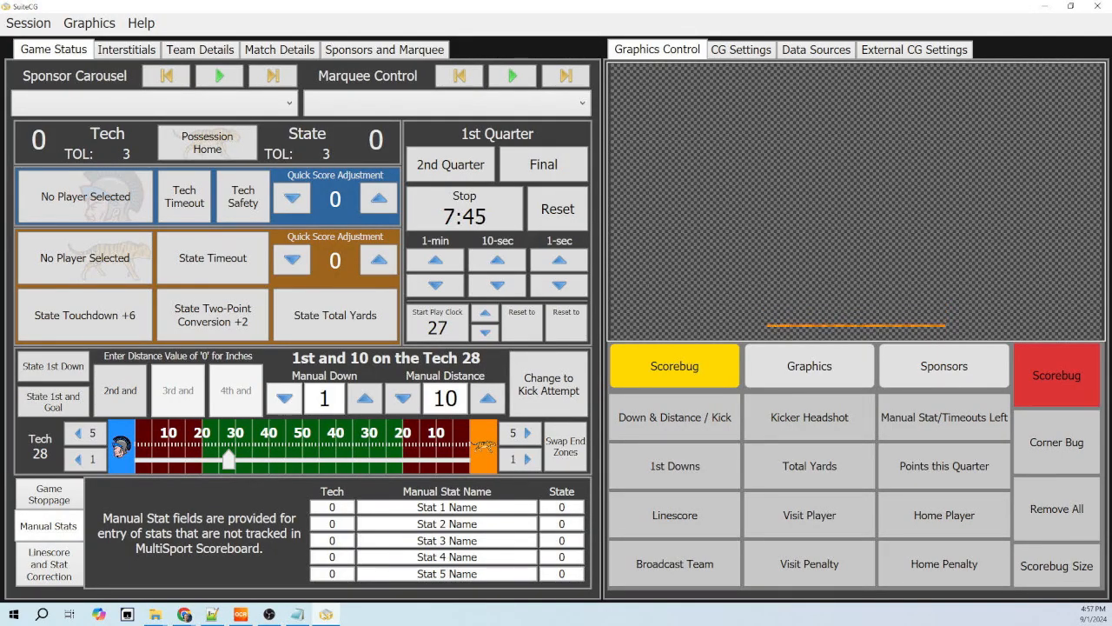